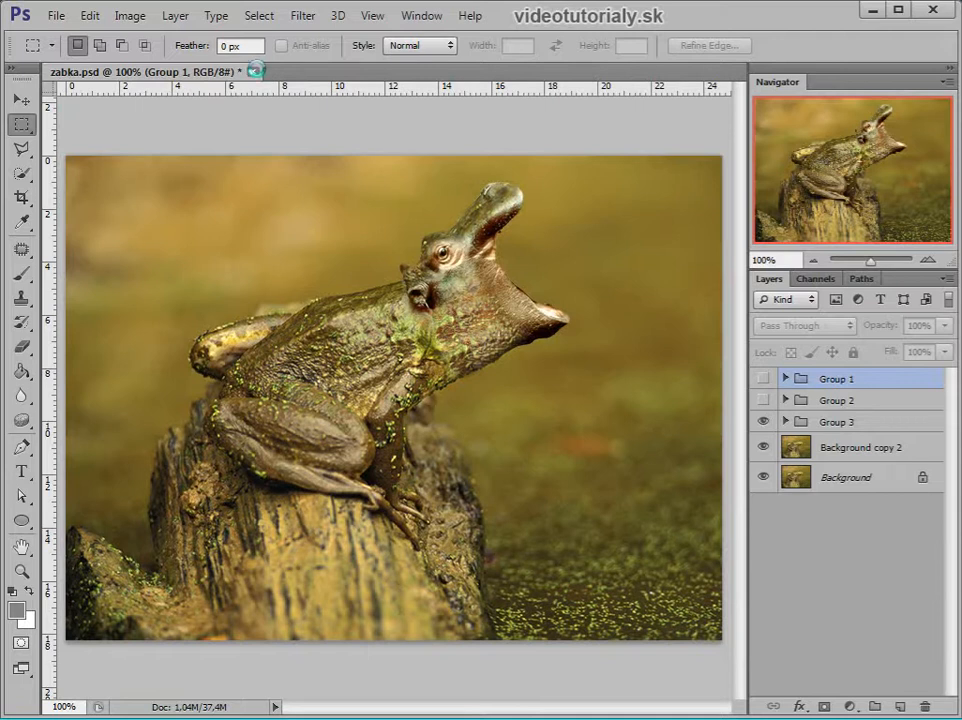
Close the zabka.psd document and open the zabka-m image from the zabroch folder.
left_click(480, 288)
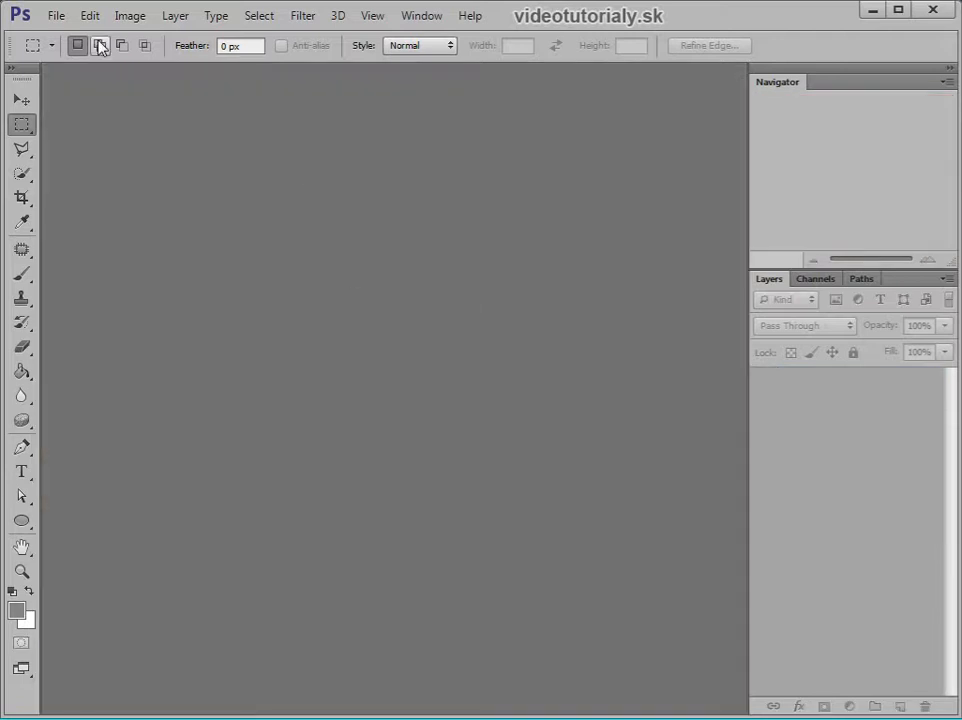
left_click(60, 18)
left_click(70, 55)
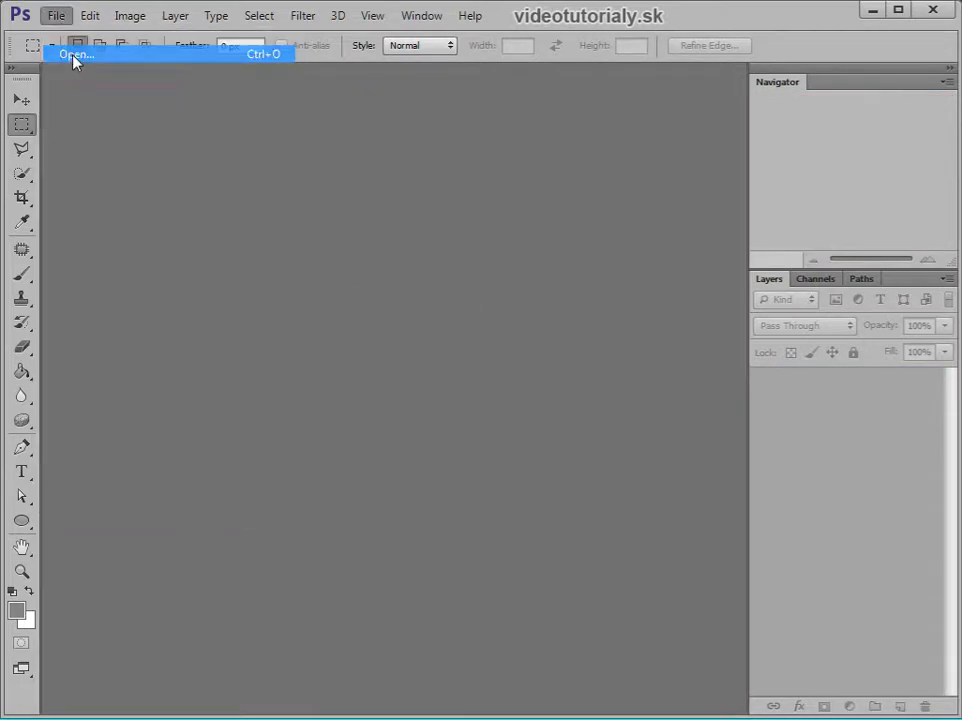
left_click(632, 168)
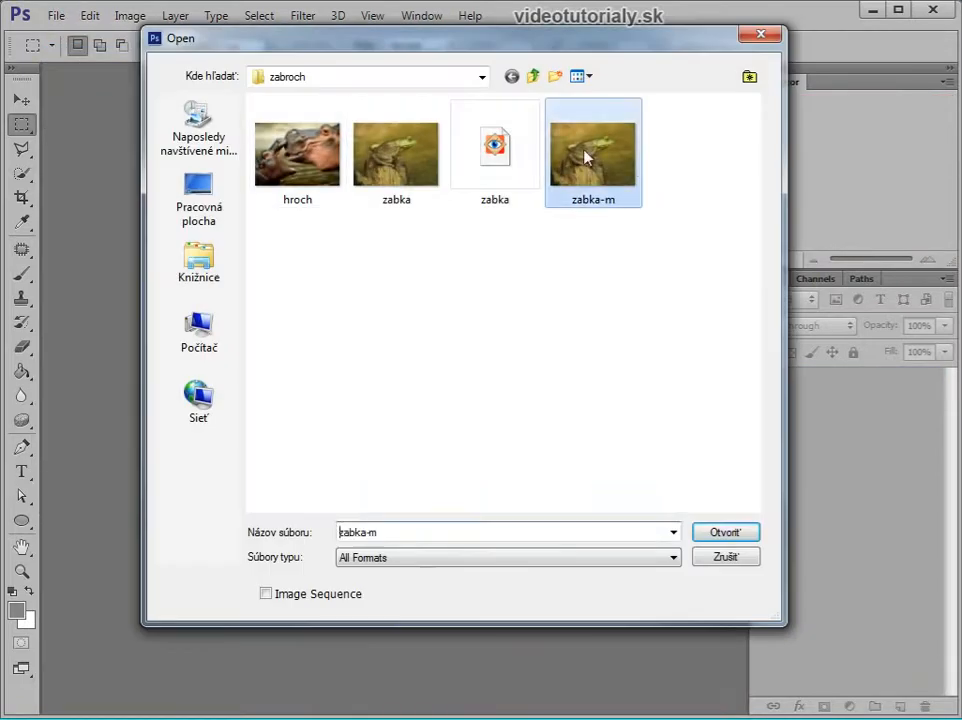
left_click(727, 532)
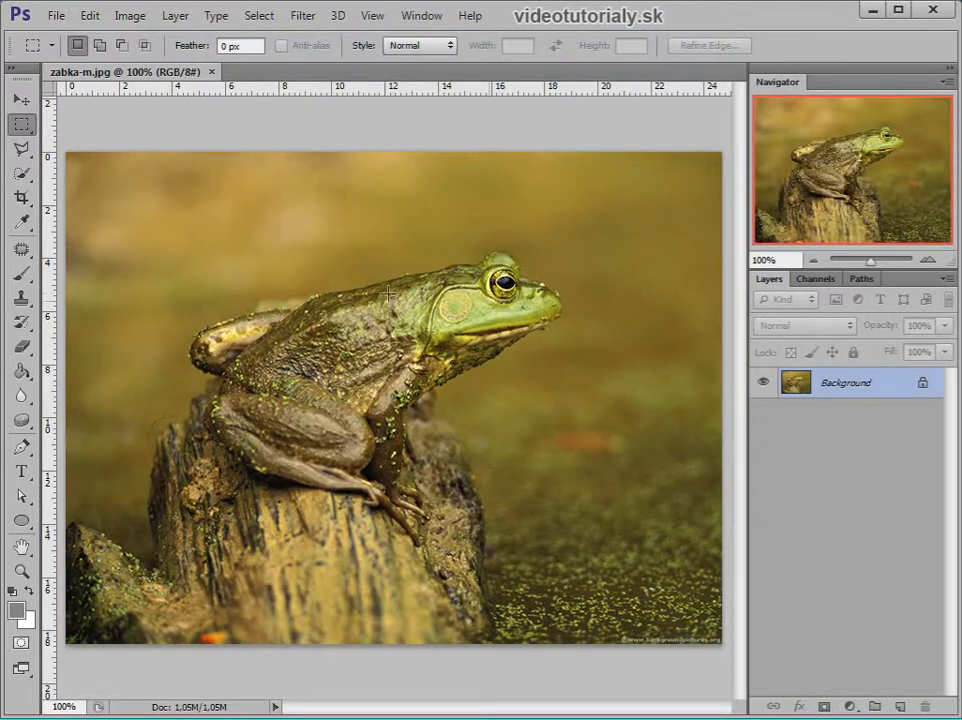
Open the hroch image from the same folder in a second document.
left_click(54, 16)
left_click(77, 56)
left_click(330, 155)
left_click(726, 531)
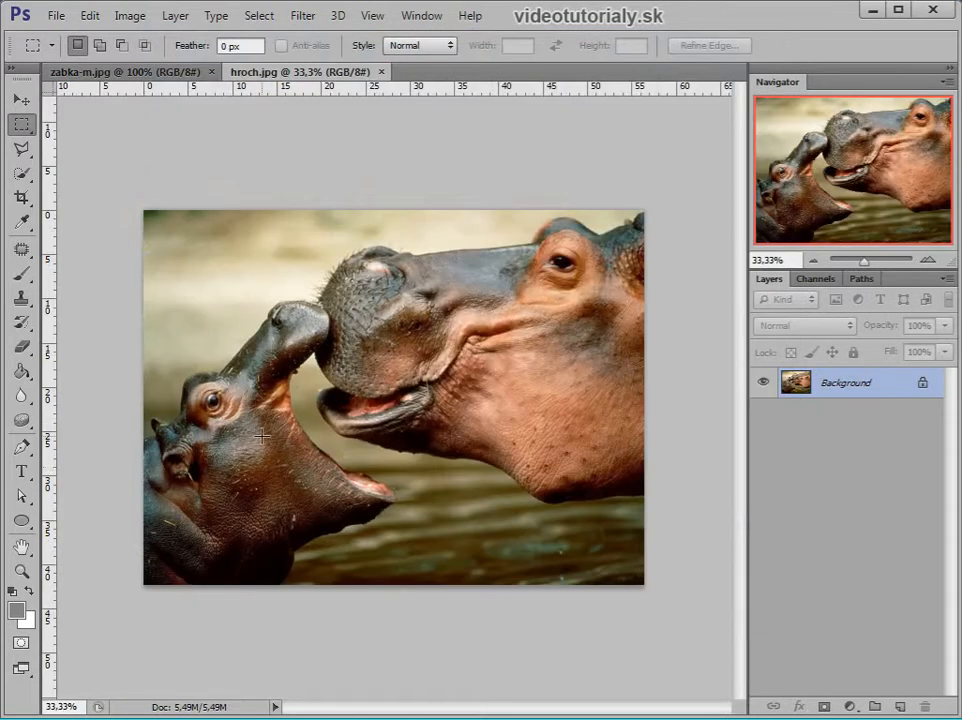
Select the smaller hippo's head and neck with the Quick Selection tool.
key("w")
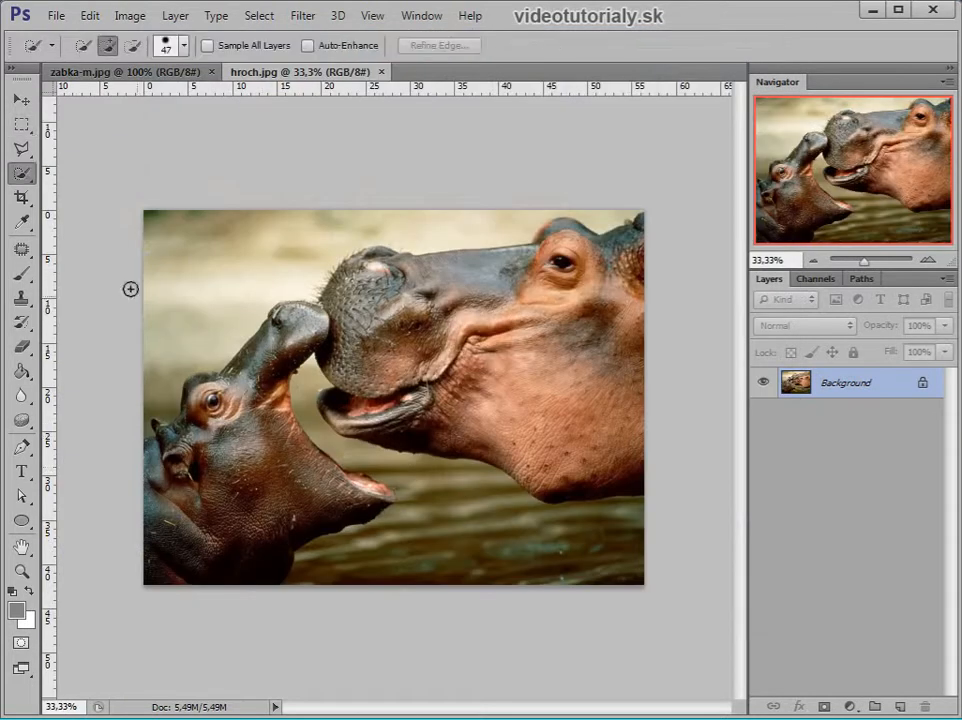
left_click(22, 175)
left_click(122, 168)
mouse_move(226, 392)
left_mouse_down()
mouse_move(200, 381)
mouse_move(208, 401)
mouse_move(200, 393)
mouse_move(202, 409)
mouse_move(175, 431)
mouse_move(155, 498)
mouse_move(249, 550)
mouse_move(281, 511)
mouse_move(322, 505)
left_mouse_up()
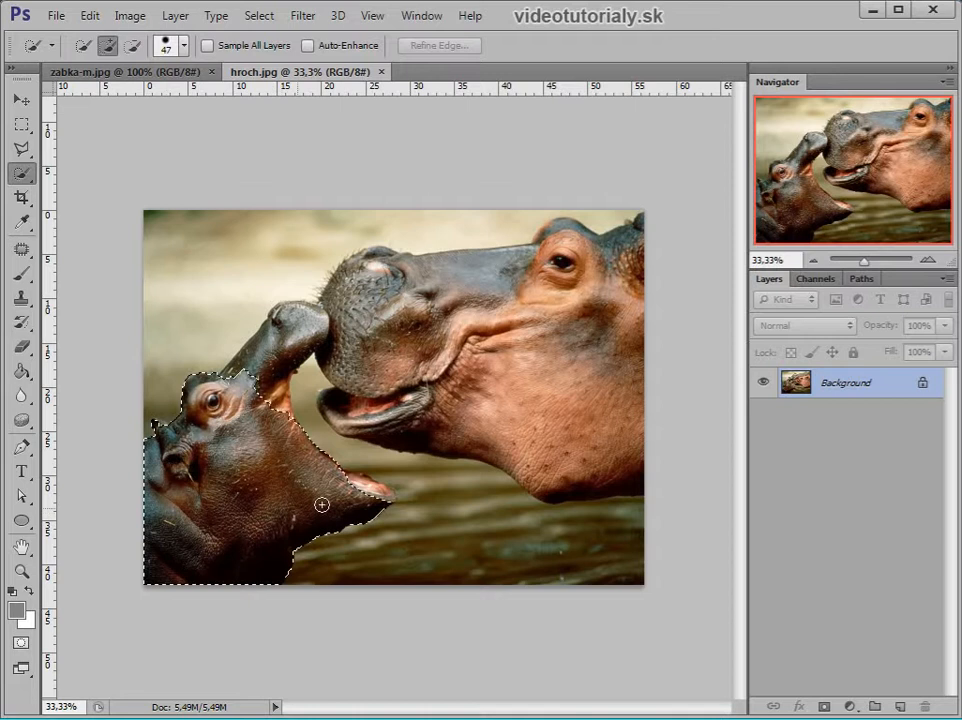
Extend the selection over the smaller hippo's open mouth, lower lip and raised snout.
key("z")
left_click(387, 503)
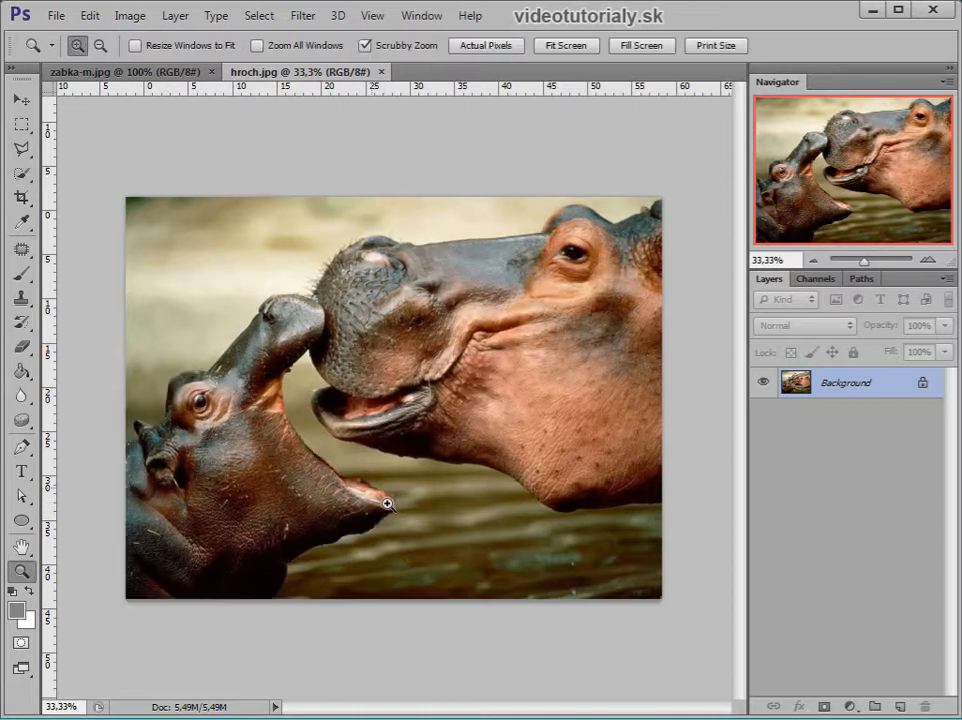
key("w")
mouse_move(388, 497)
left_mouse_down()
mouse_move(398, 496)
mouse_move(338, 466)
mouse_move(235, 346)
mouse_move(157, 312)
mouse_move(113, 214)
mouse_move(142, 208)
mouse_move(150, 120)
left_mouse_up()
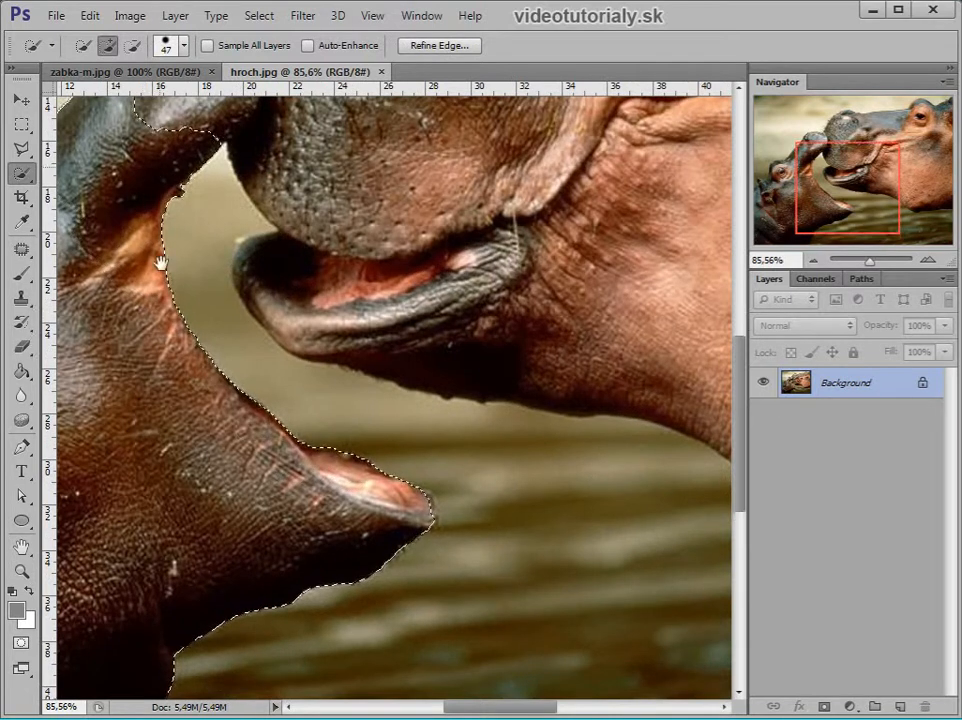
left_click_drag(160, 262, 227, 537)
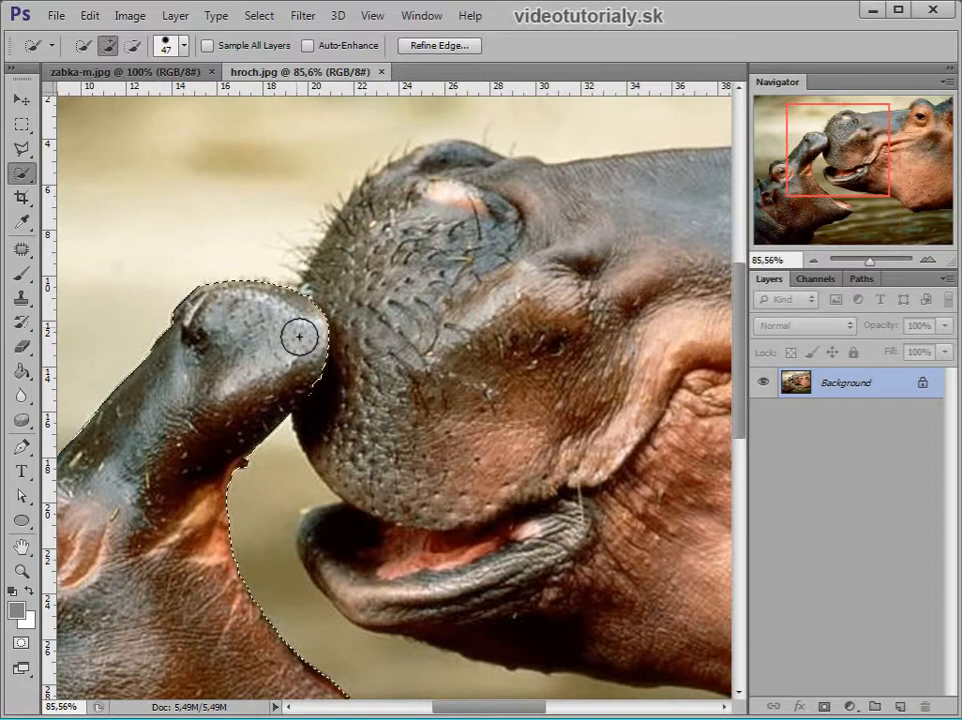
left_click_drag(171, 409, 445, 268)
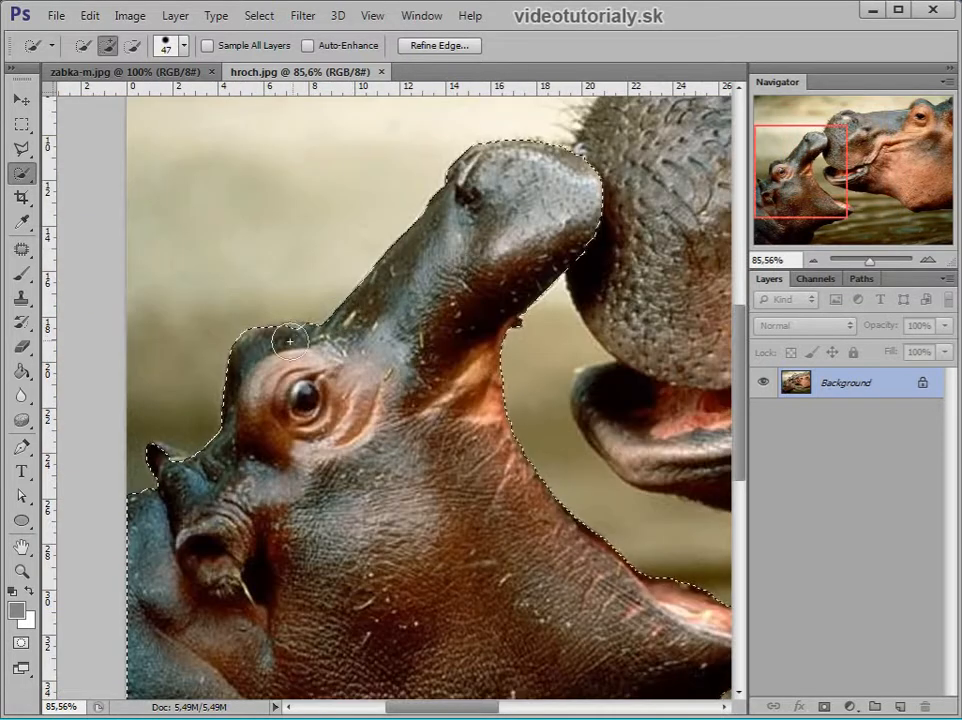
Correct the selection edge around the hippo's small rear ear, using a selection brush size of 28.
left_click_drag(289, 341, 371, 233)
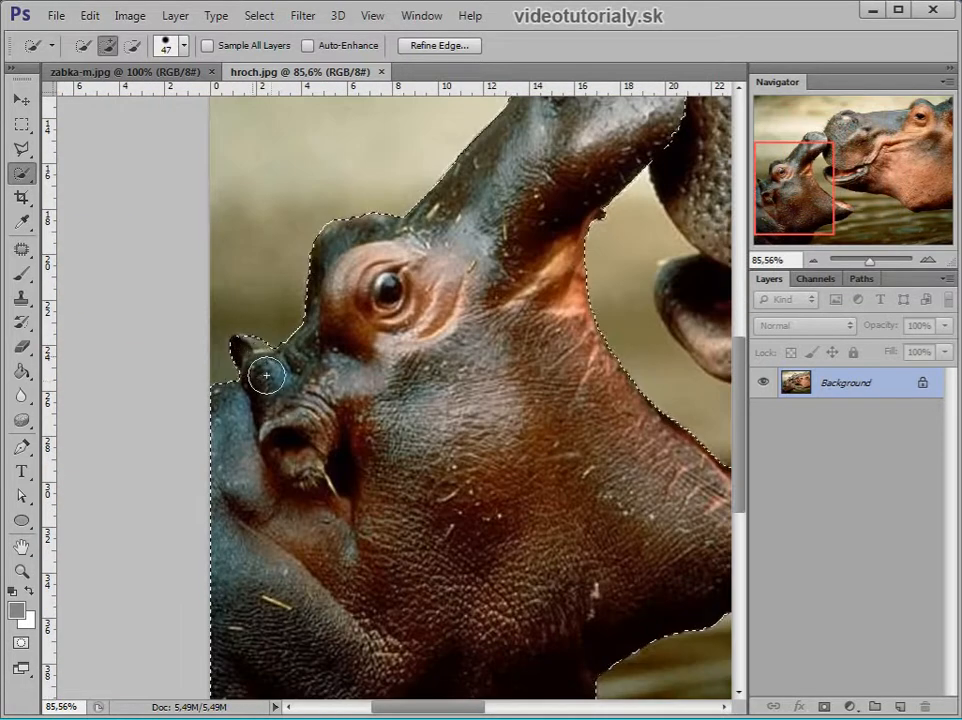
left_click_drag(257, 358, 216, 364)
left_click(218, 359)
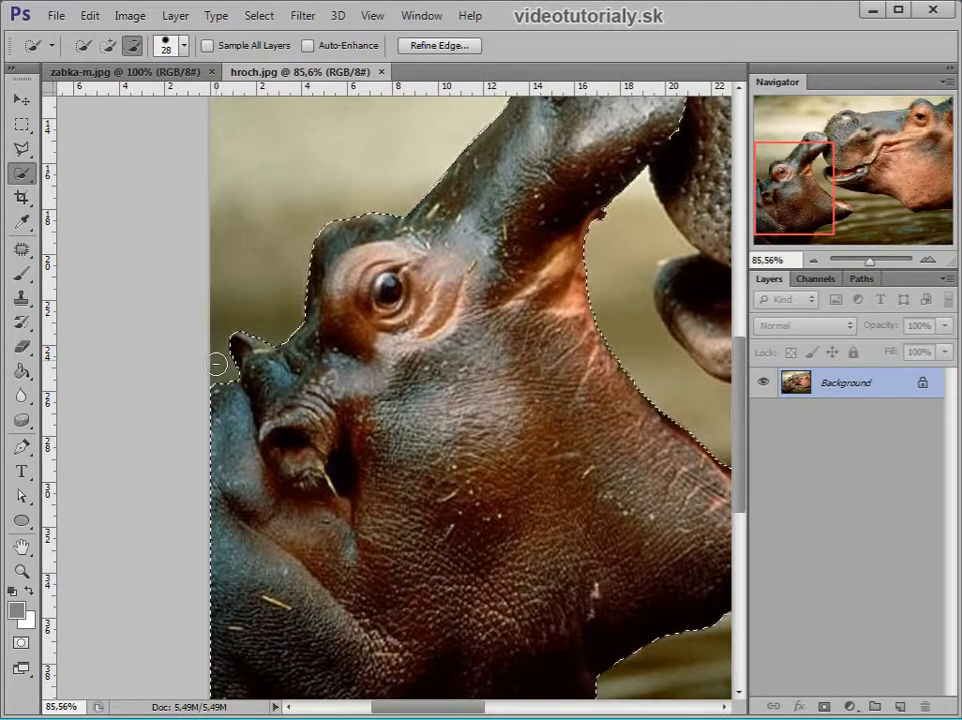
Add the missing tip of the lower lip to the smaller hippo's selection and check the whole outline.
left_click_drag(339, 474, 328, 340)
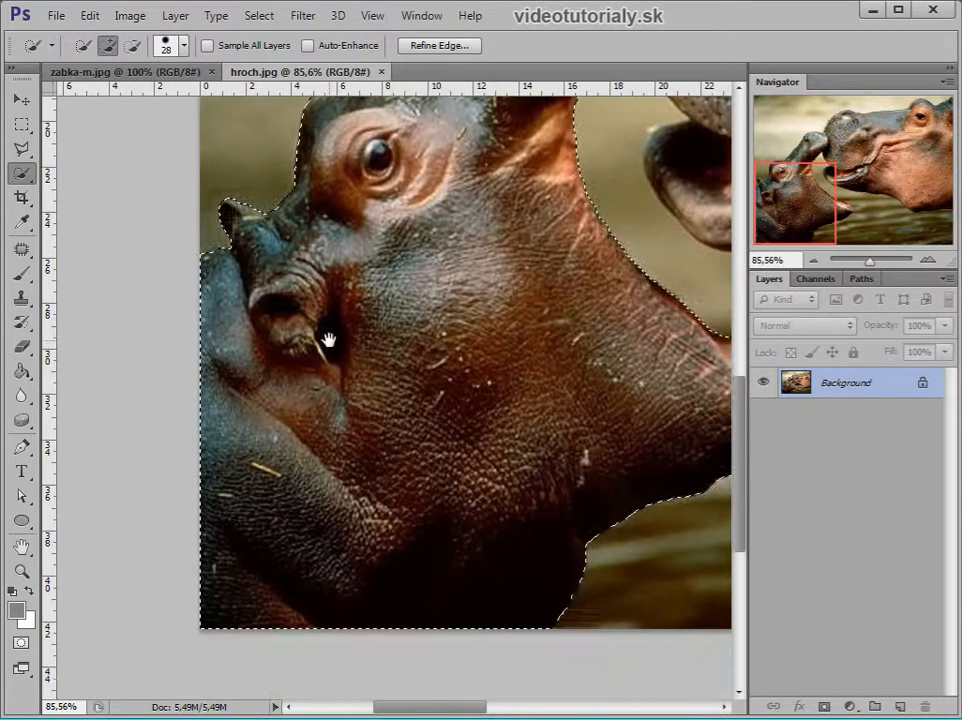
left_click_drag(558, 365, 300, 436)
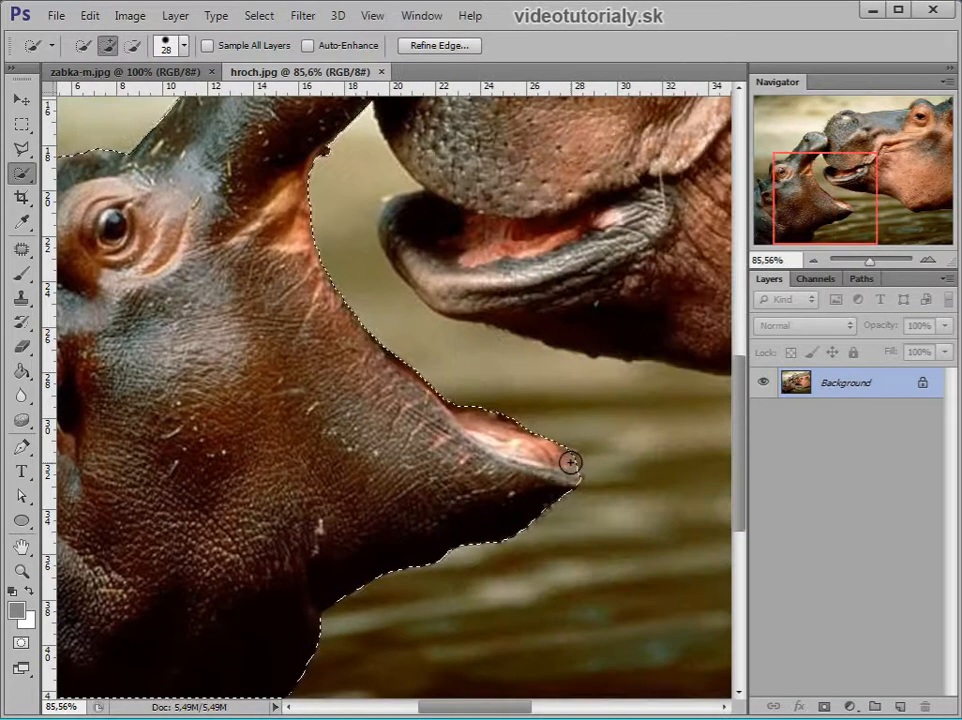
left_click_drag(565, 470, 573, 477)
left_click_drag(367, 412, 362, 696)
key("z")
left_click_drag(438, 265, 377, 257)
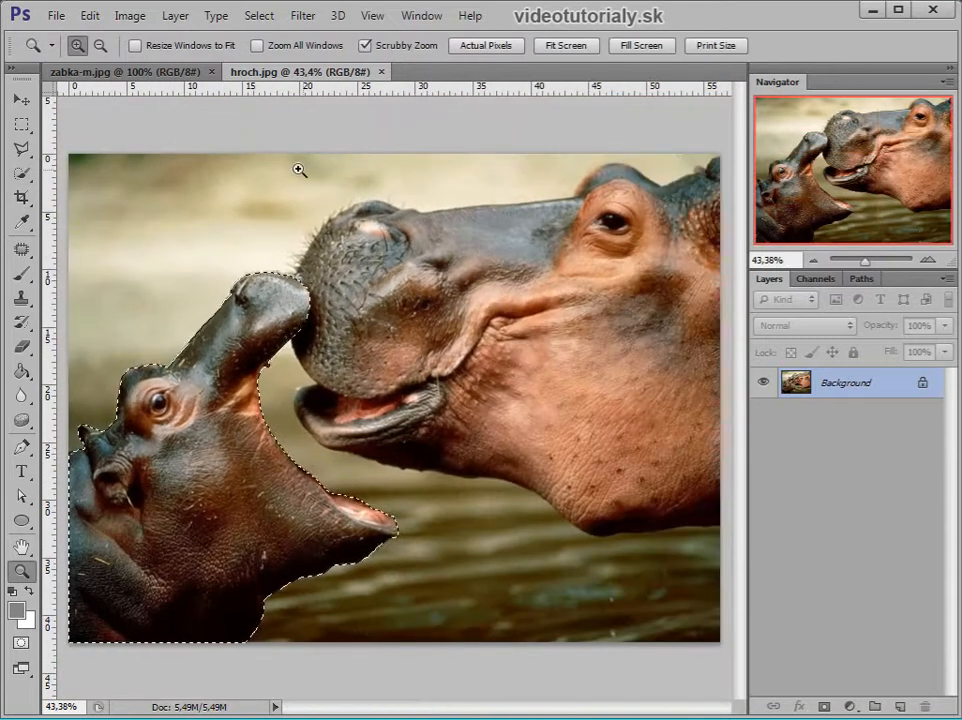
Output the selected hippo head to a new layer through Refine Edge, keeping the remembered settings.
left_click(21, 123)
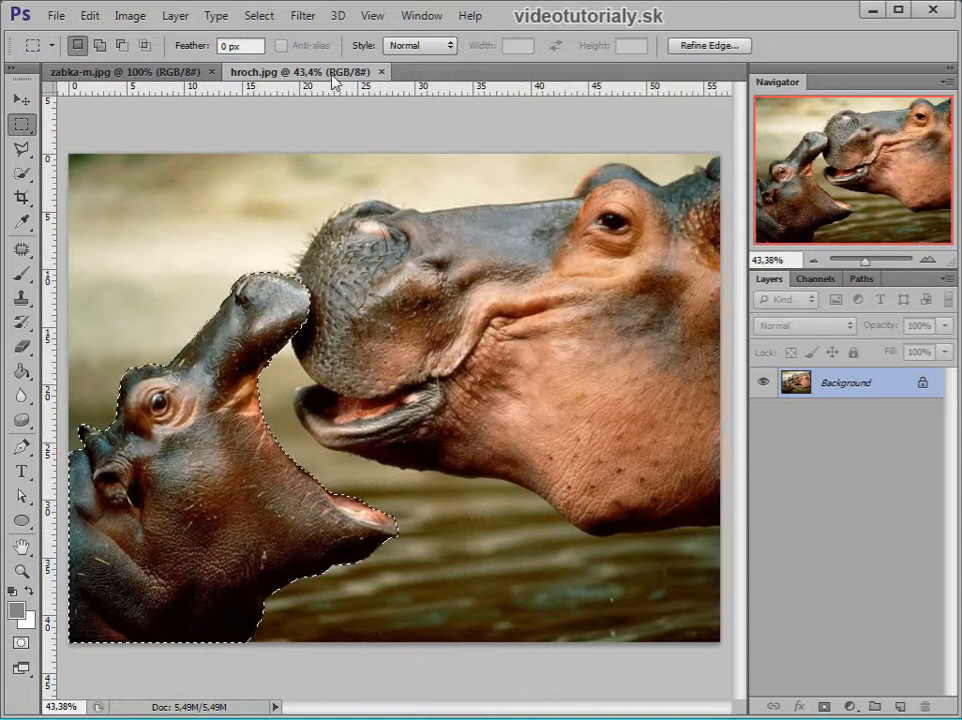
left_click(710, 46)
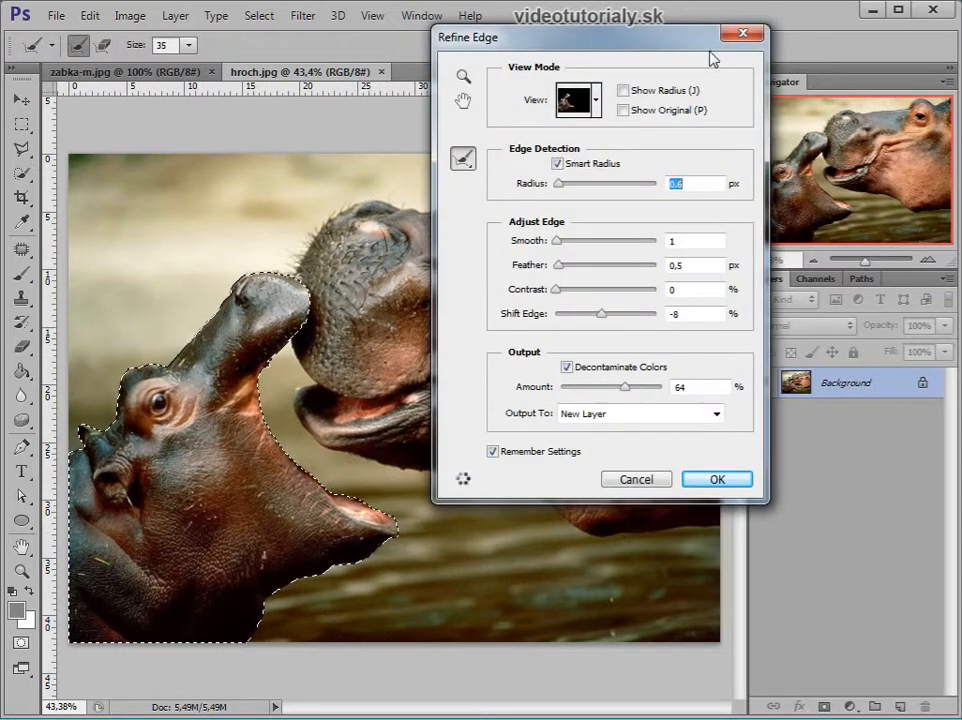
left_click_drag(710, 58, 730, 82)
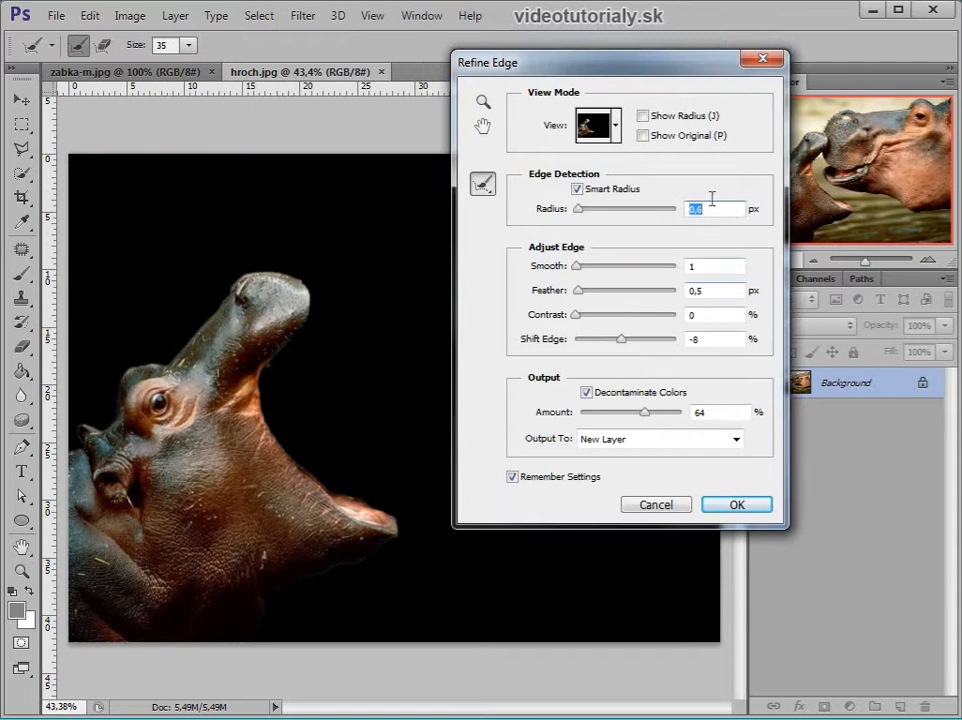
left_click(735, 507)
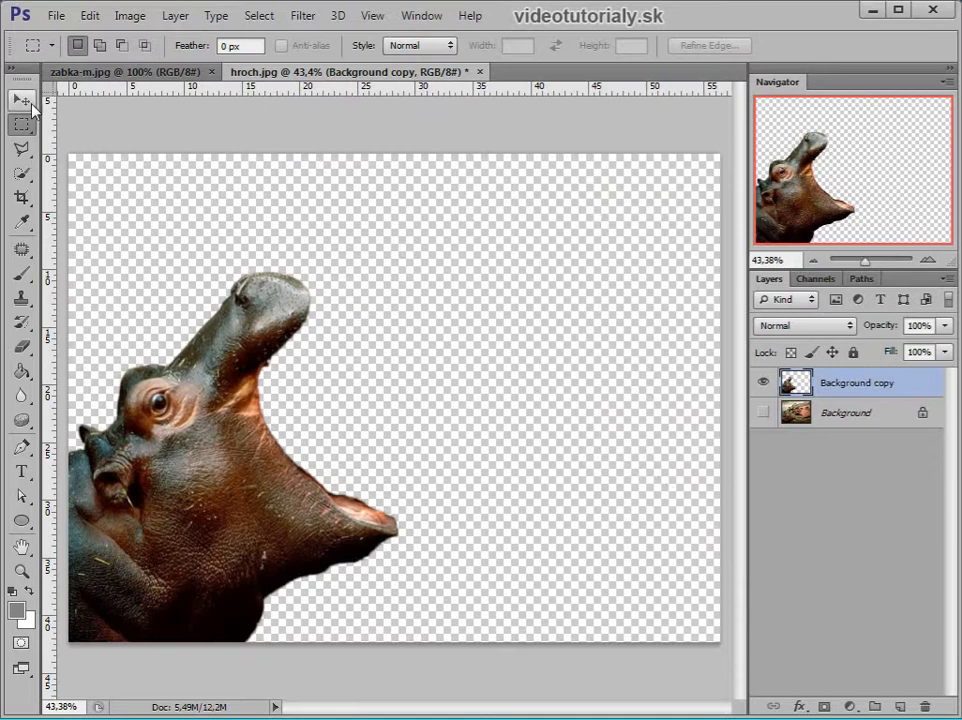
Copy the cut-out hippo head layer into zabka-m.jpg and move it towards the frog's head.
left_click(22, 101)
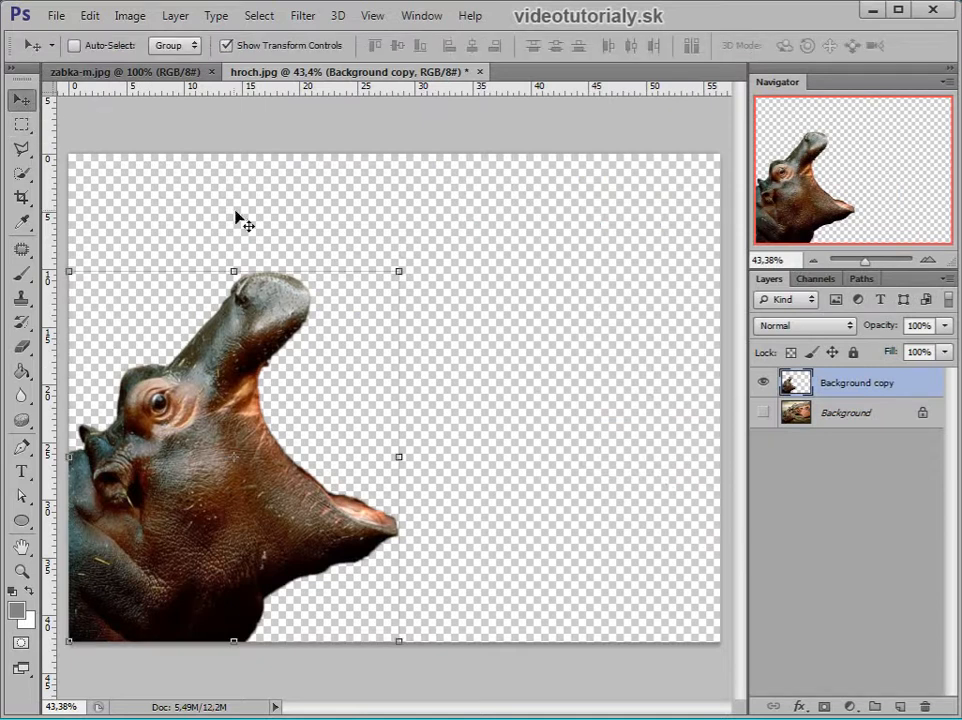
left_click_drag(226, 214, 318, 406)
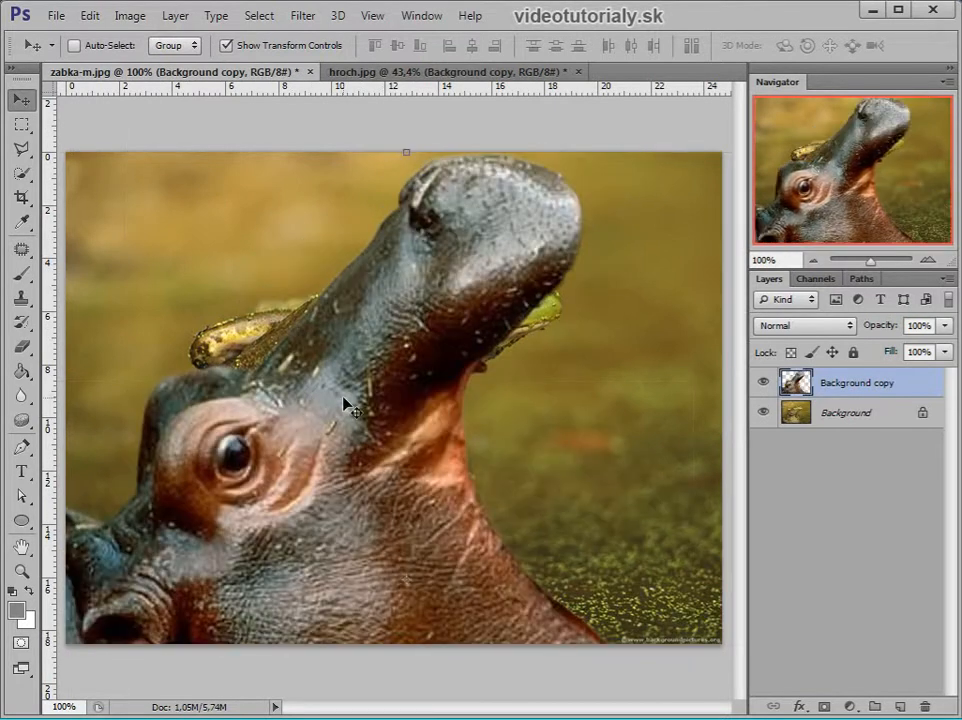
left_click_drag(245, 222, 412, 222)
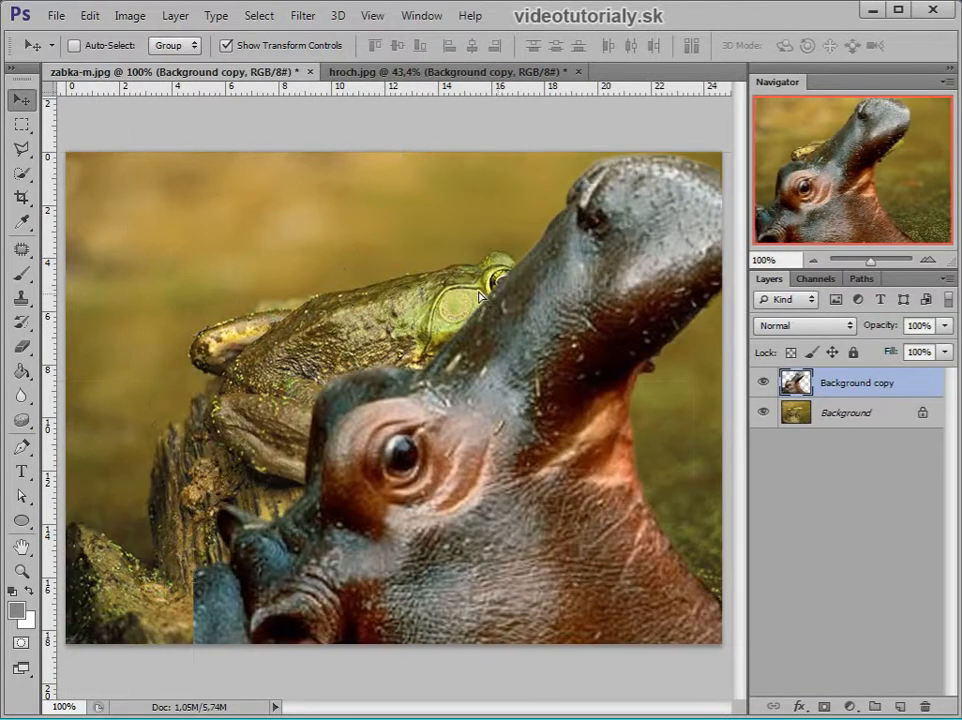
Scale the hippo head proportionally to about 25% and place it over the frog's head.
left_click_drag(199, 162, 490, 483)
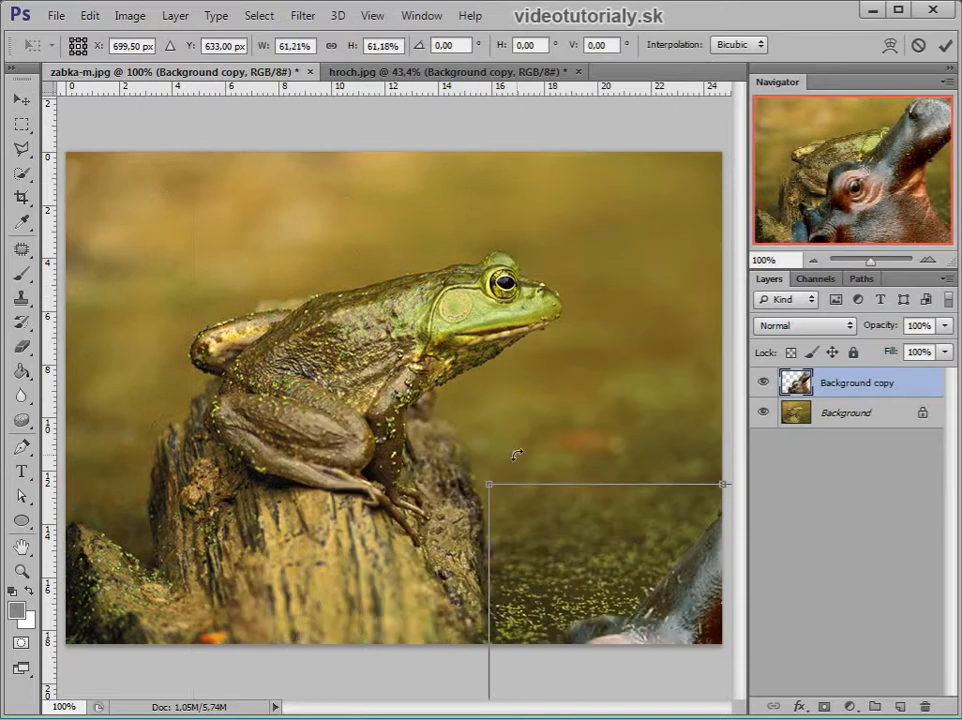
left_click_drag(678, 623, 448, 236)
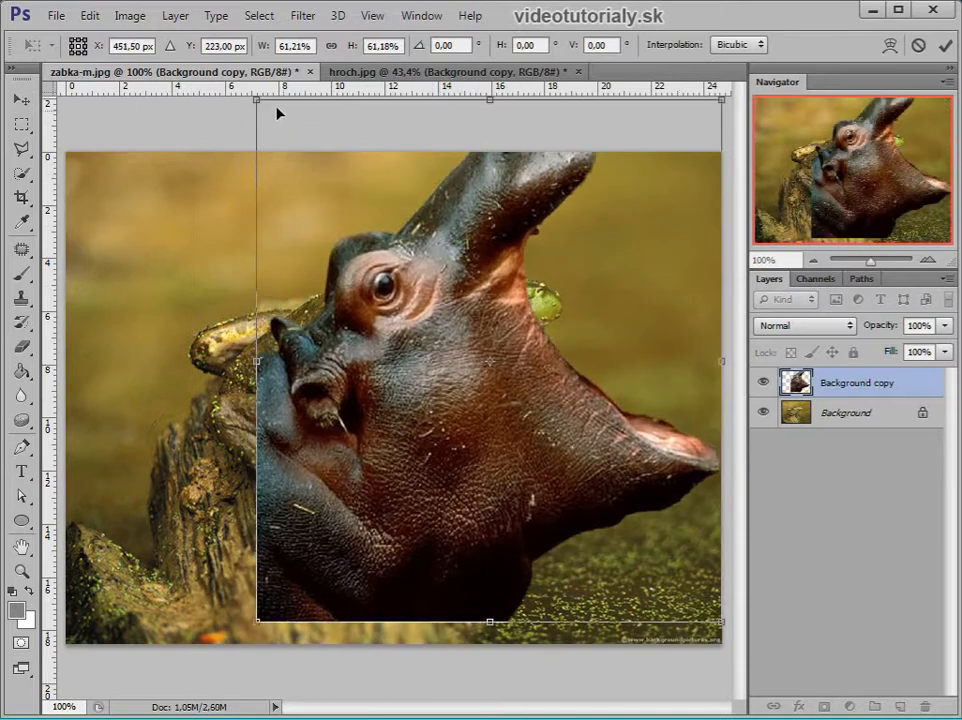
left_click_drag(257, 100, 472, 348)
left_click_drag(534, 509, 476, 290)
left_click_drag(661, 411, 569, 380)
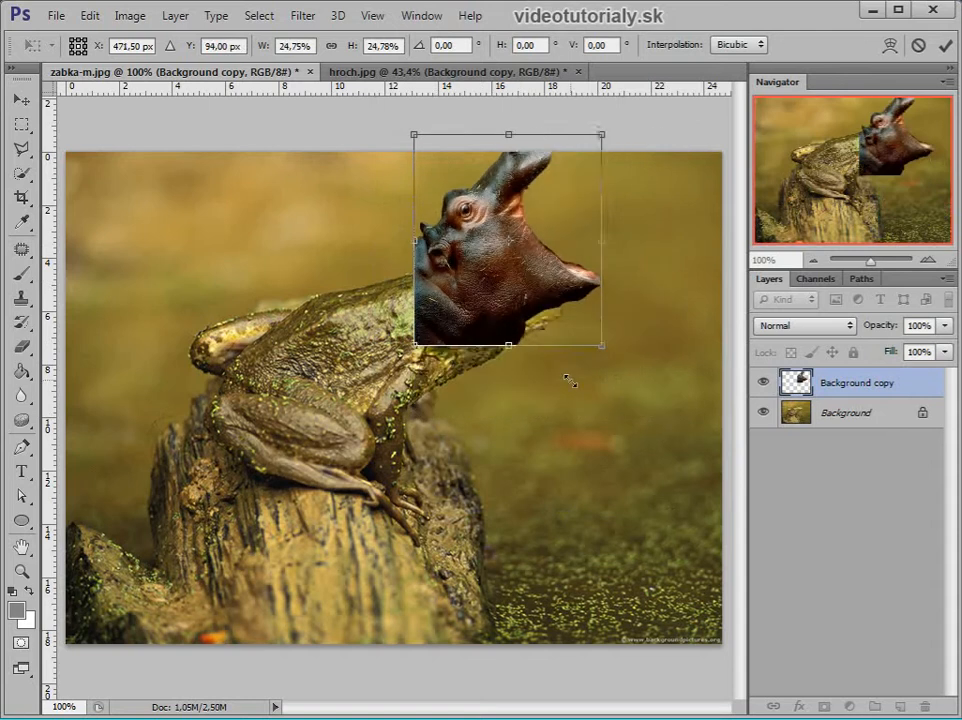
Reduce the hippo head further to about 22.8%, align it with the frog's neck and apply the transform.
left_click_drag(569, 212, 565, 251)
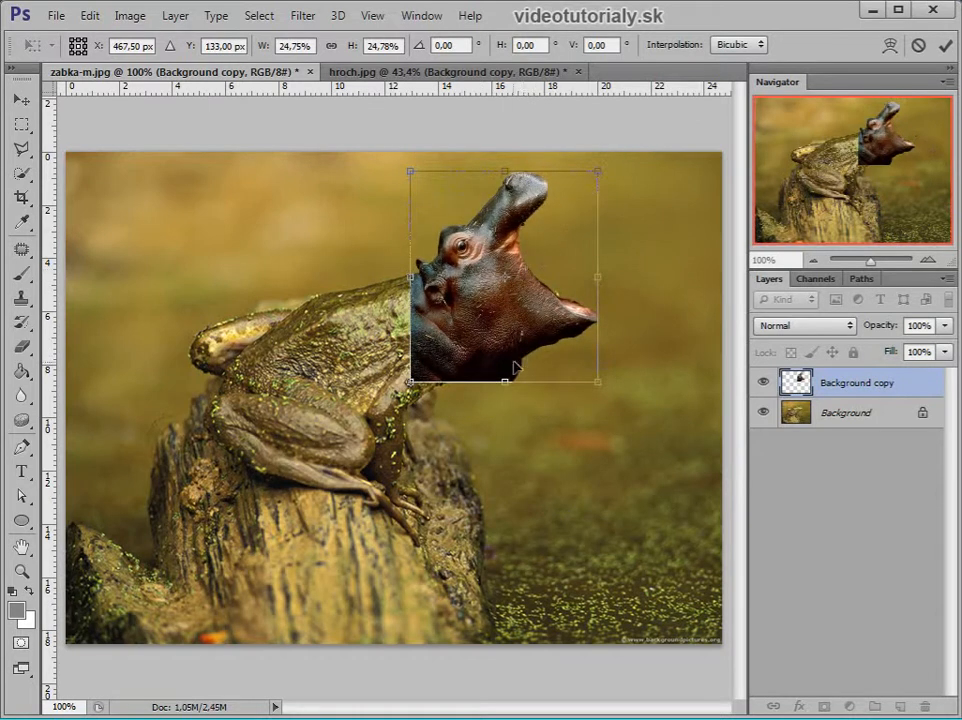
left_click_drag(604, 391, 575, 380)
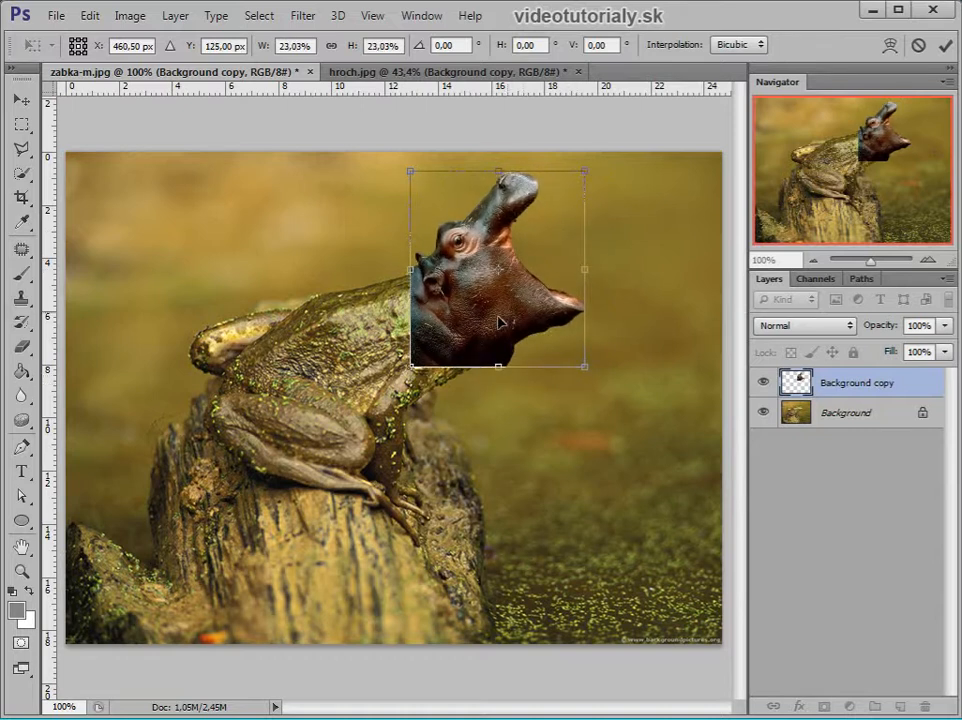
left_click_drag(494, 318, 482, 327)
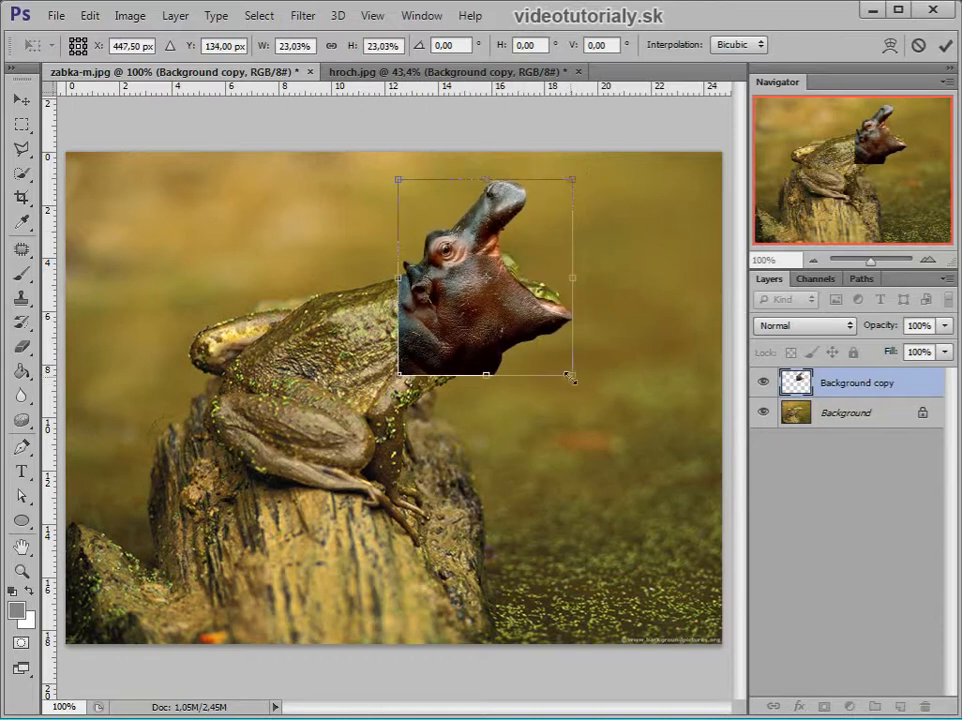
mouse_move(566, 378)
left_mouse_down()
mouse_move(560, 369)
mouse_move(569, 375)
left_mouse_up()
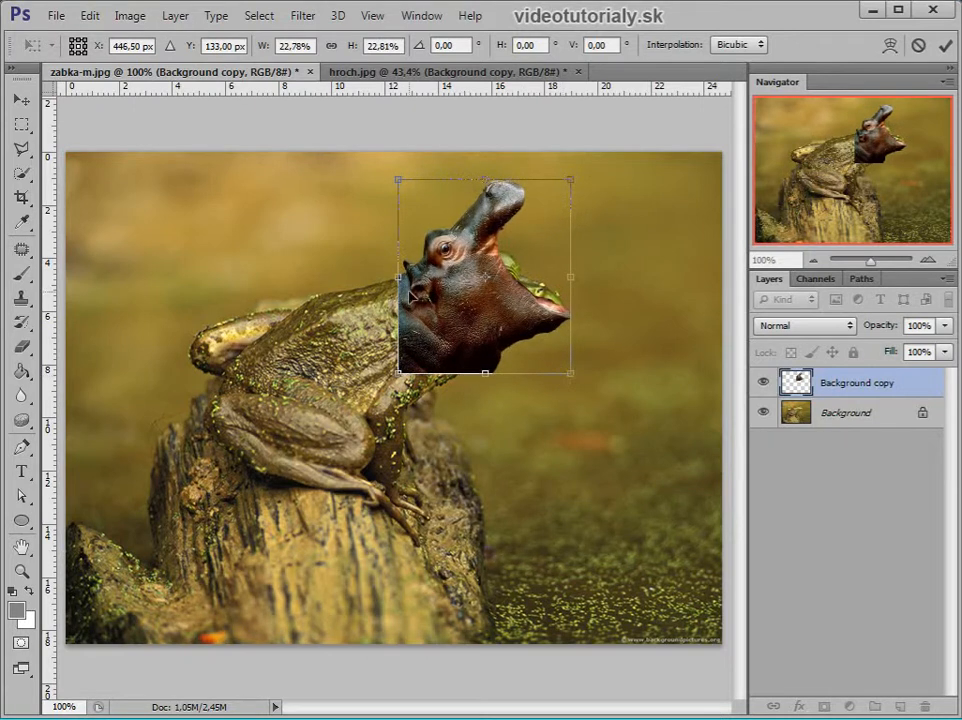
key("Return")
left_click(22, 124)
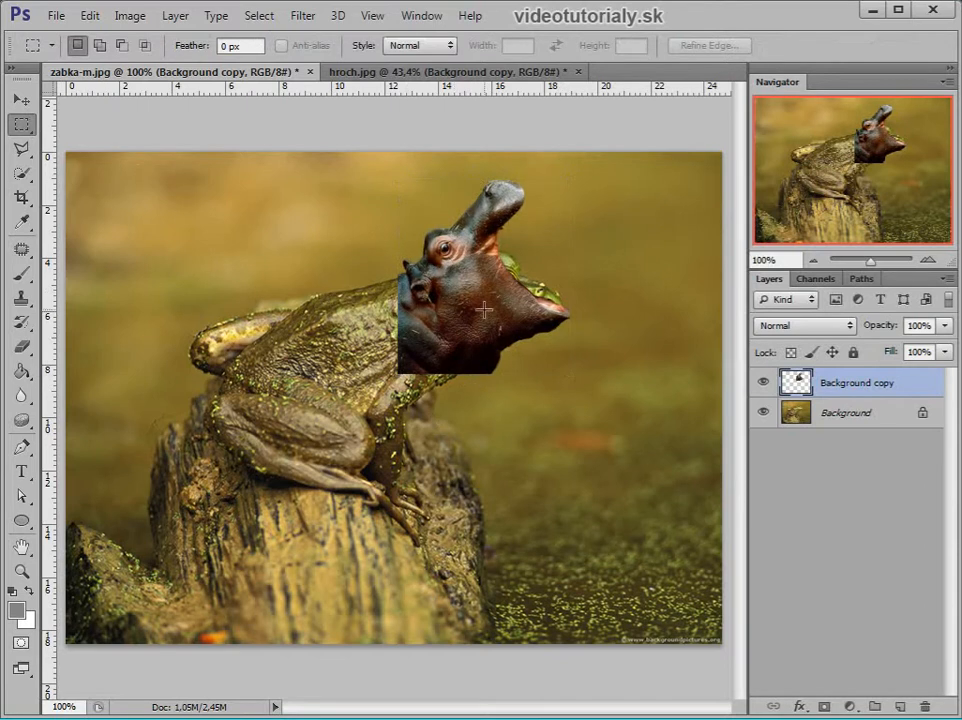
Scale the hippo head to about 98% of its size, nudge it down onto the frog's neck and apply the transform.
key("z")
left_click_drag(428, 301, 468, 367)
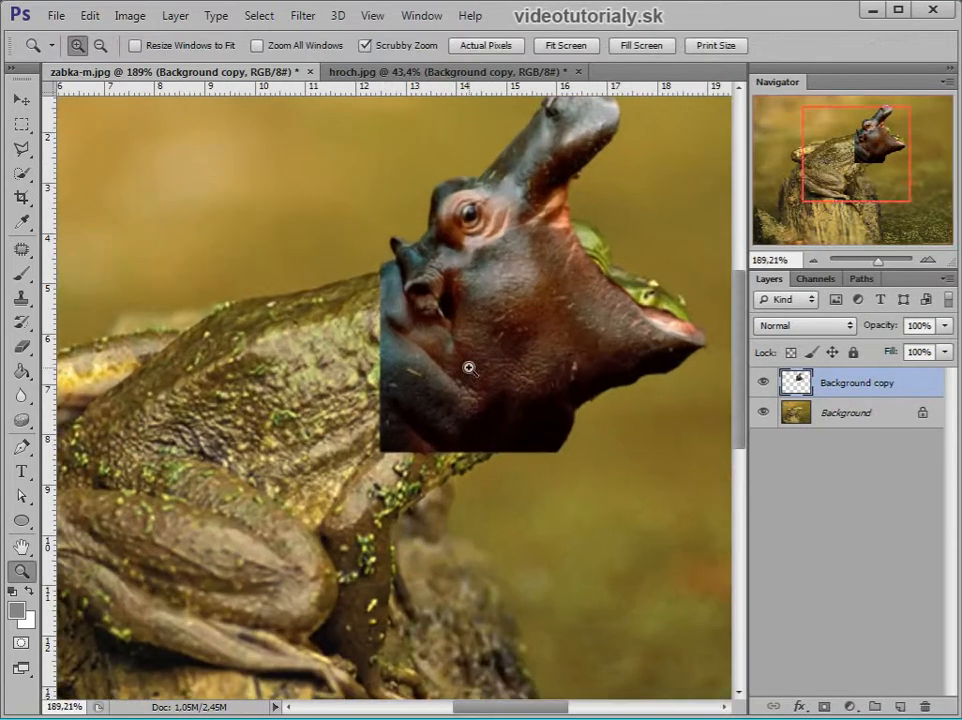
key("v")
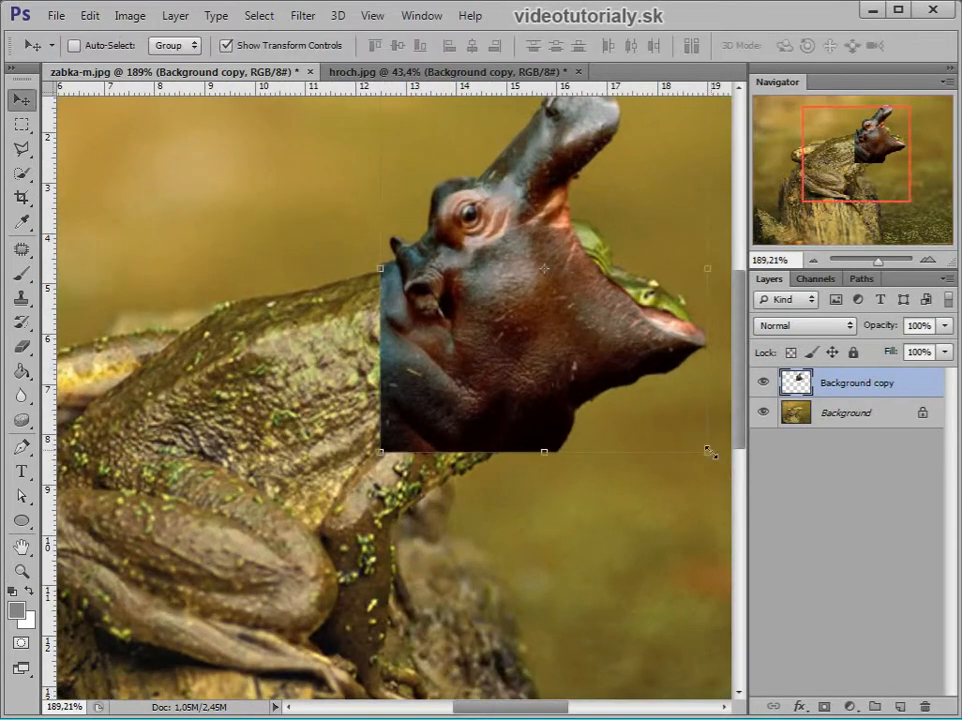
left_click_drag(708, 454, 701, 447)
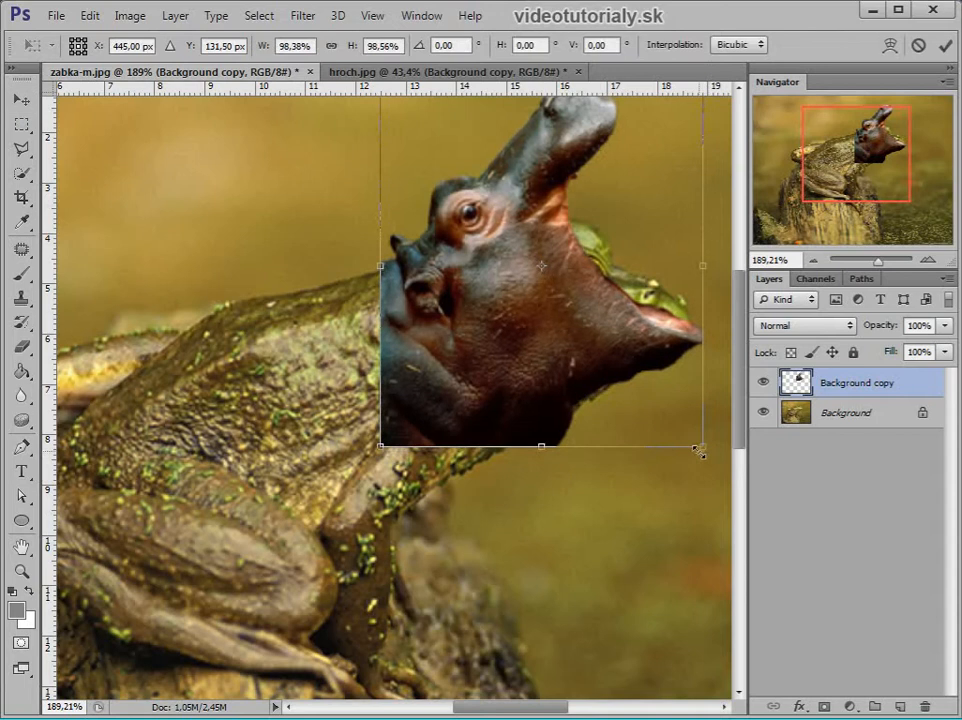
left_click_drag(567, 316, 567, 324)
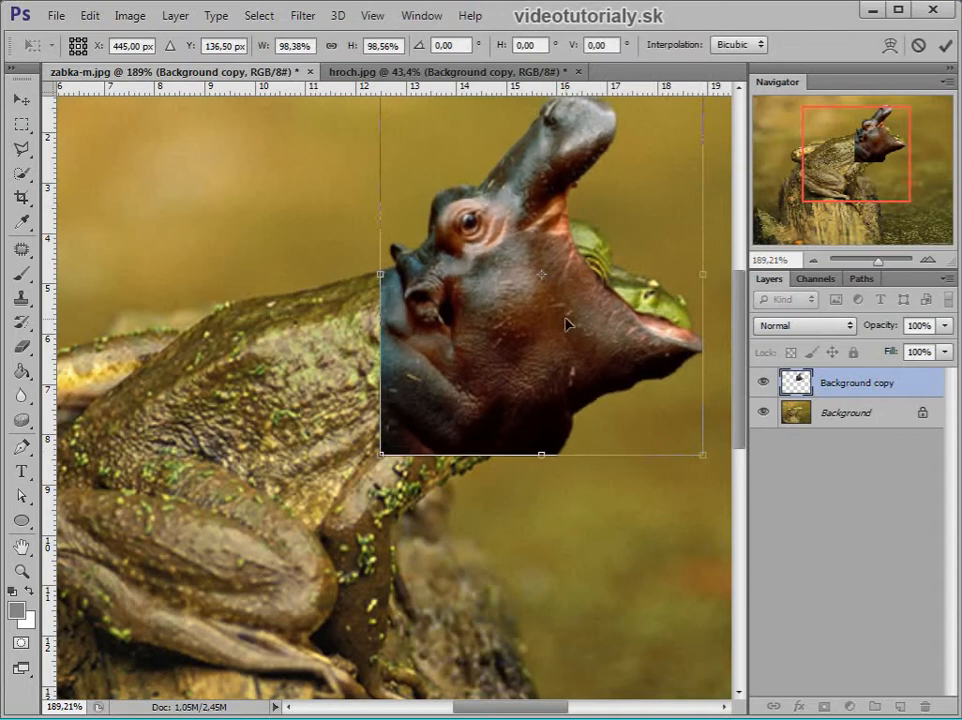
left_click_drag(706, 456, 704, 454)
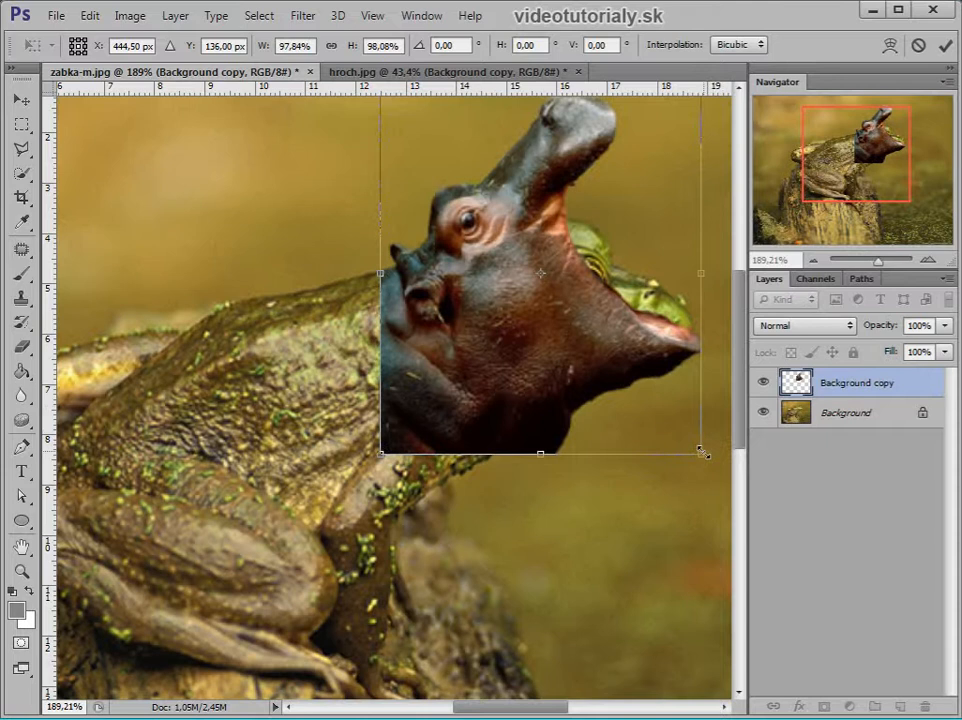
key("Return")
key("m")
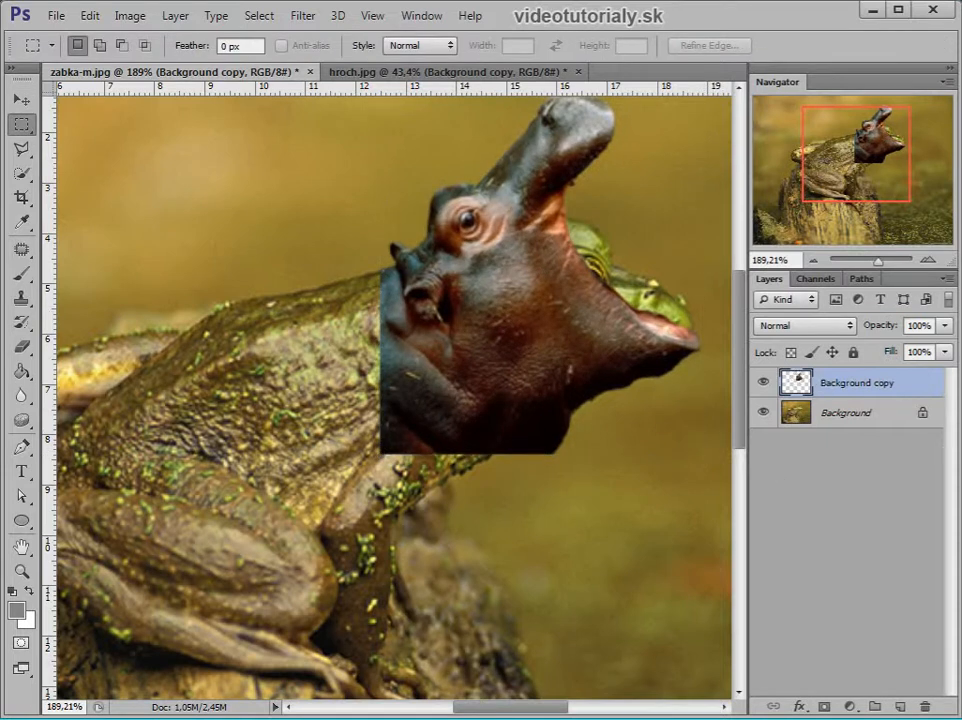
Add a layer mask to the hippo head and paint out its lower neck edge in black with 30 px and 20 px brushes.
left_click(824, 707)
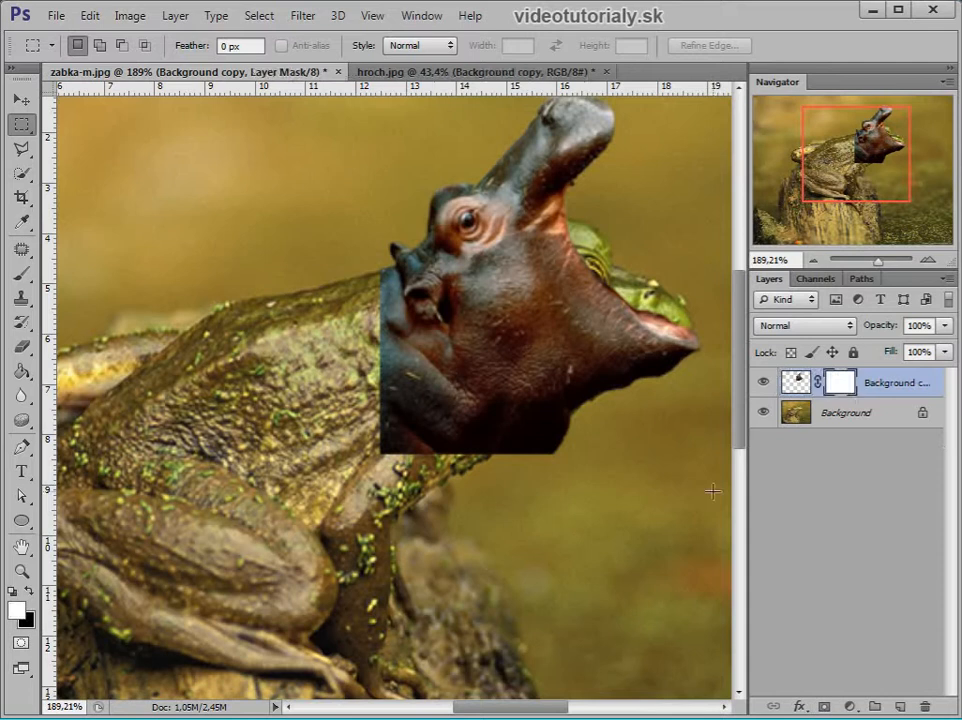
key("b")
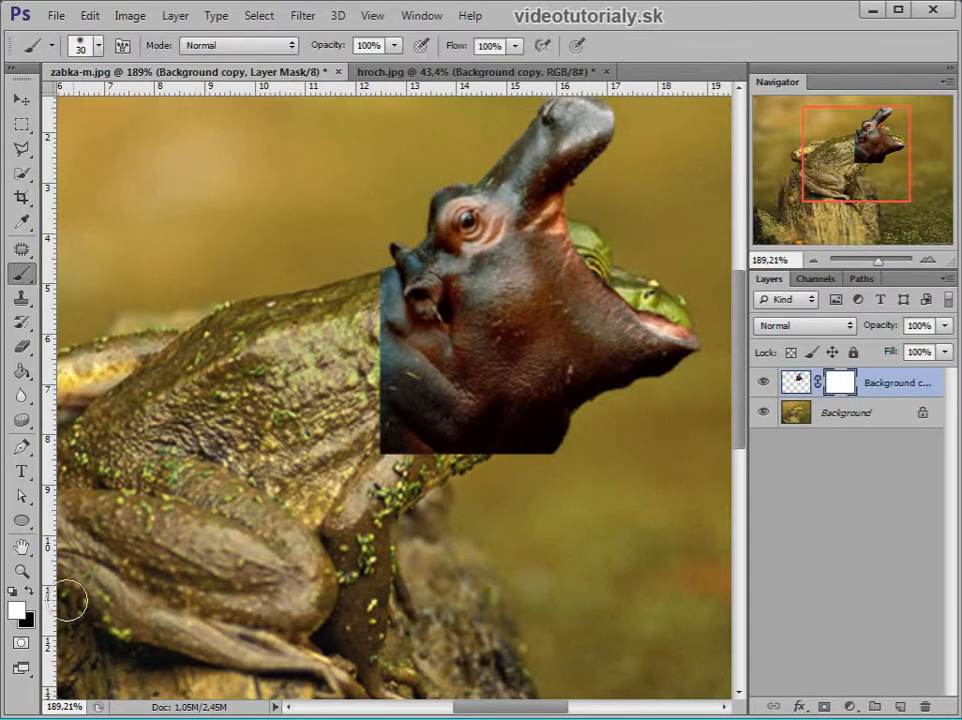
left_click(30, 592)
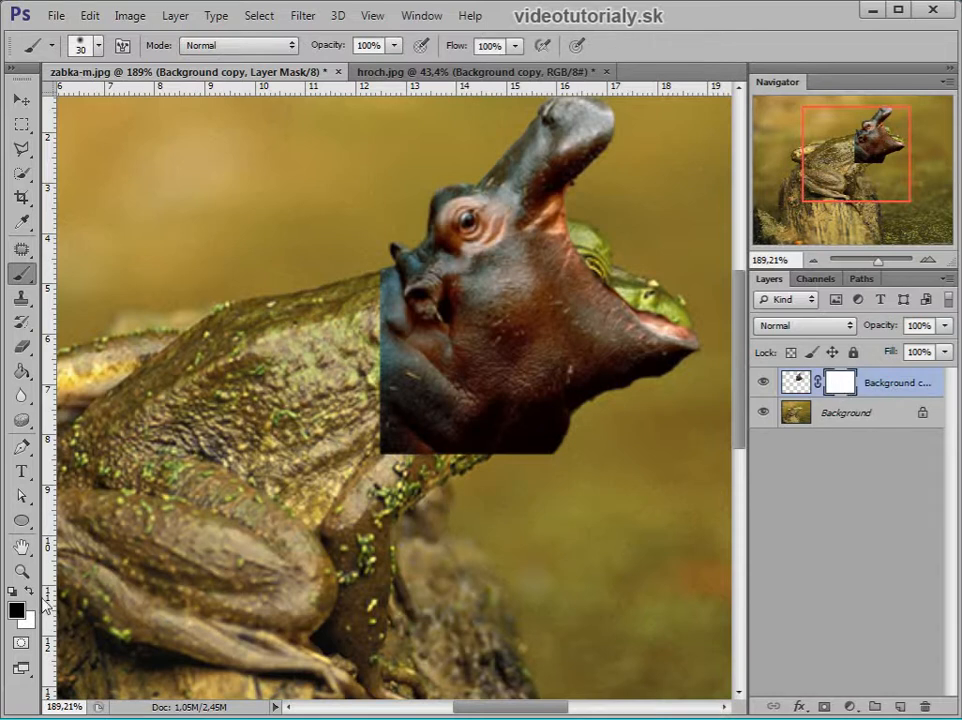
mouse_move(474, 440)
left_mouse_down()
mouse_move(457, 451)
mouse_move(412, 442)
mouse_move(573, 453)
left_mouse_up()
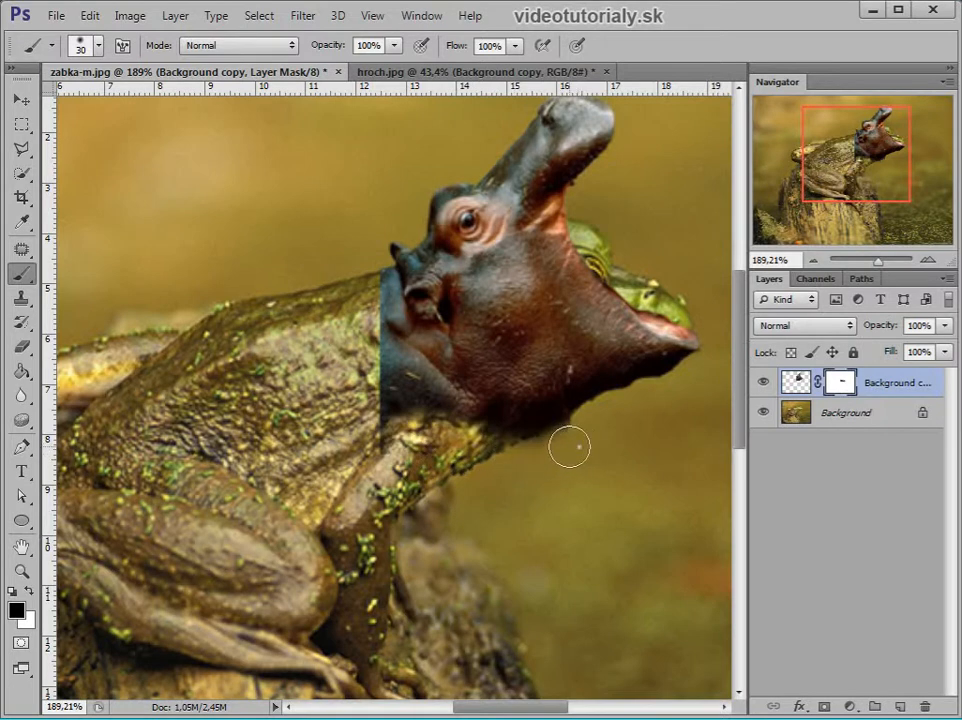
right_click(577, 447)
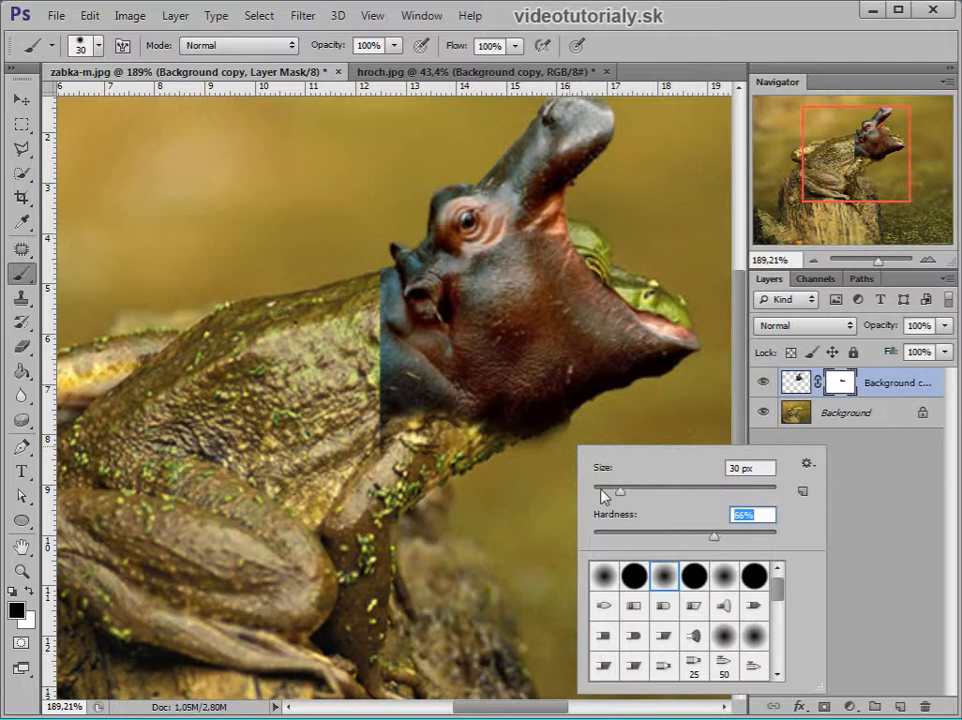
left_click_drag(620, 492, 610, 492)
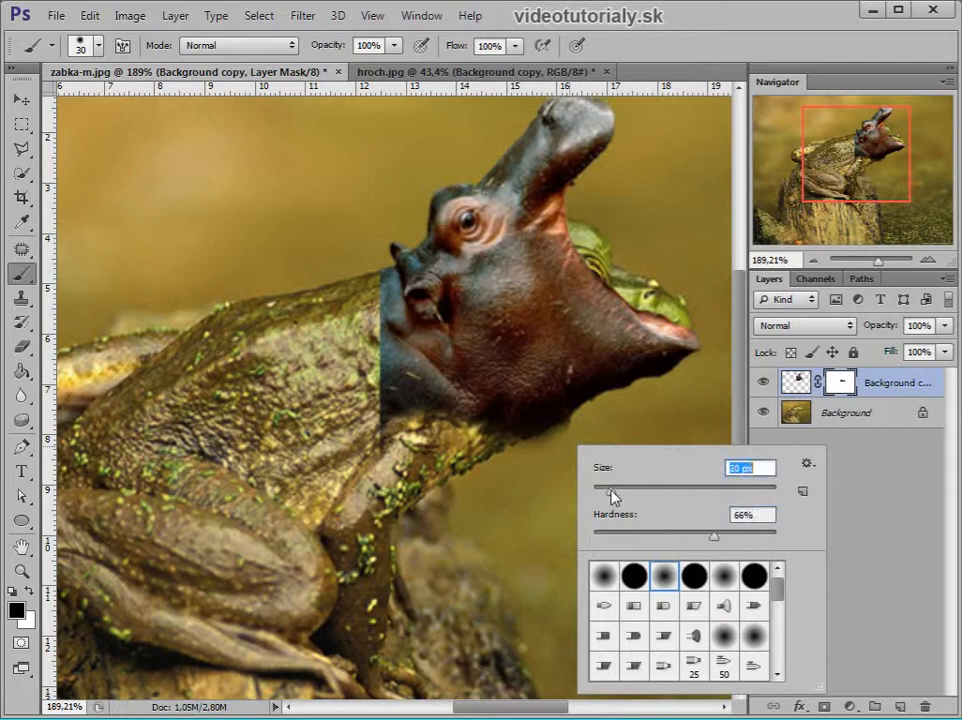
left_click(577, 438)
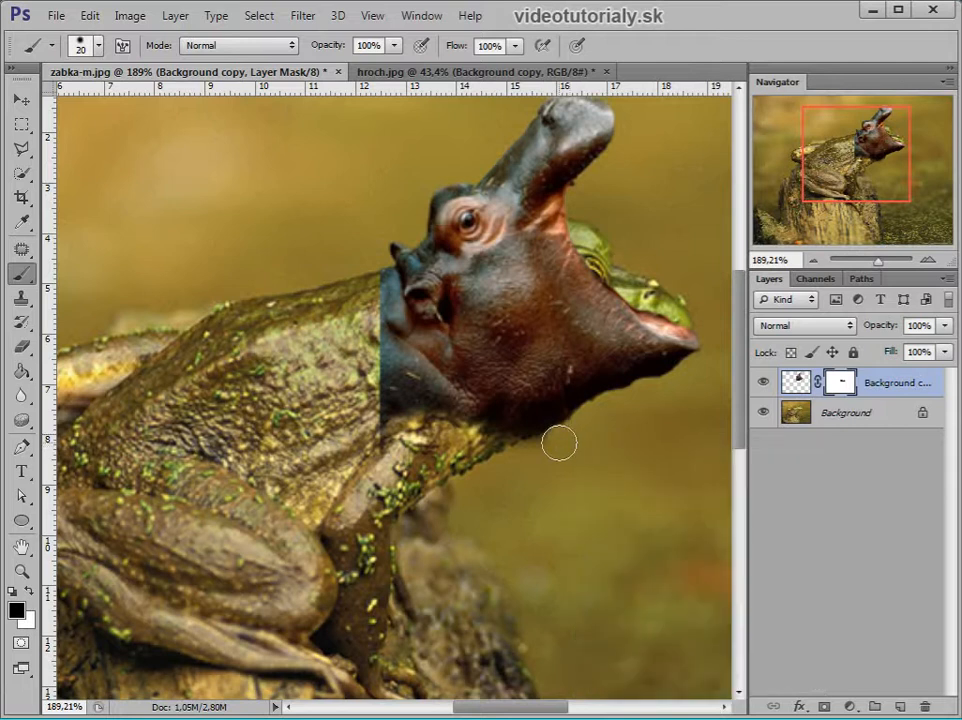
Blend the hippo's neck into the frog's throat on the mask with a 47 px black brush at 0% hardness.
right_click(528, 447)
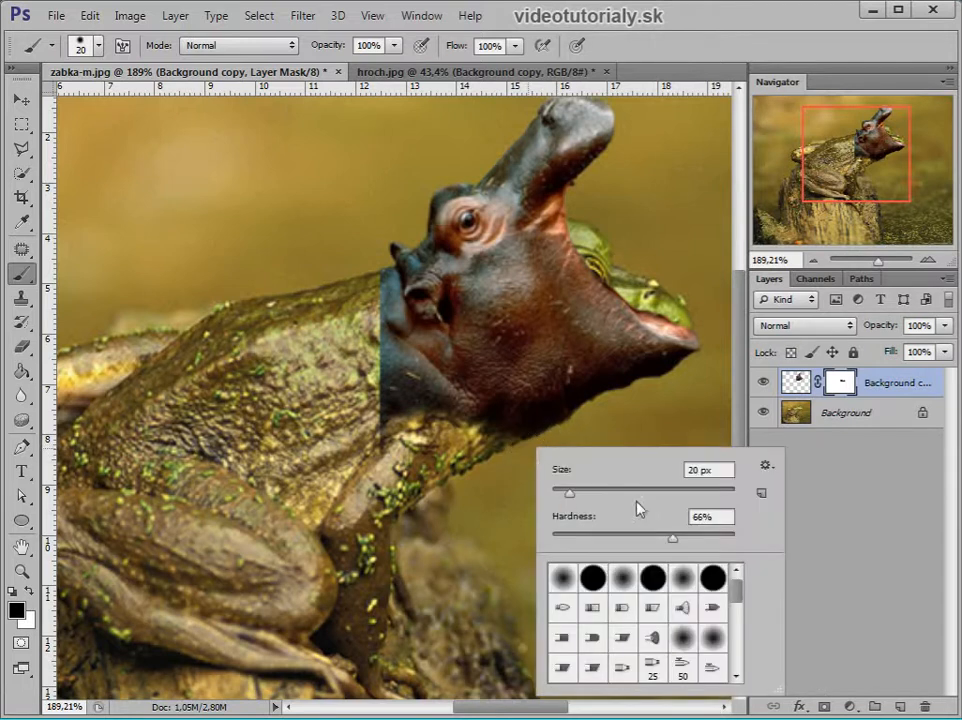
left_click(594, 491)
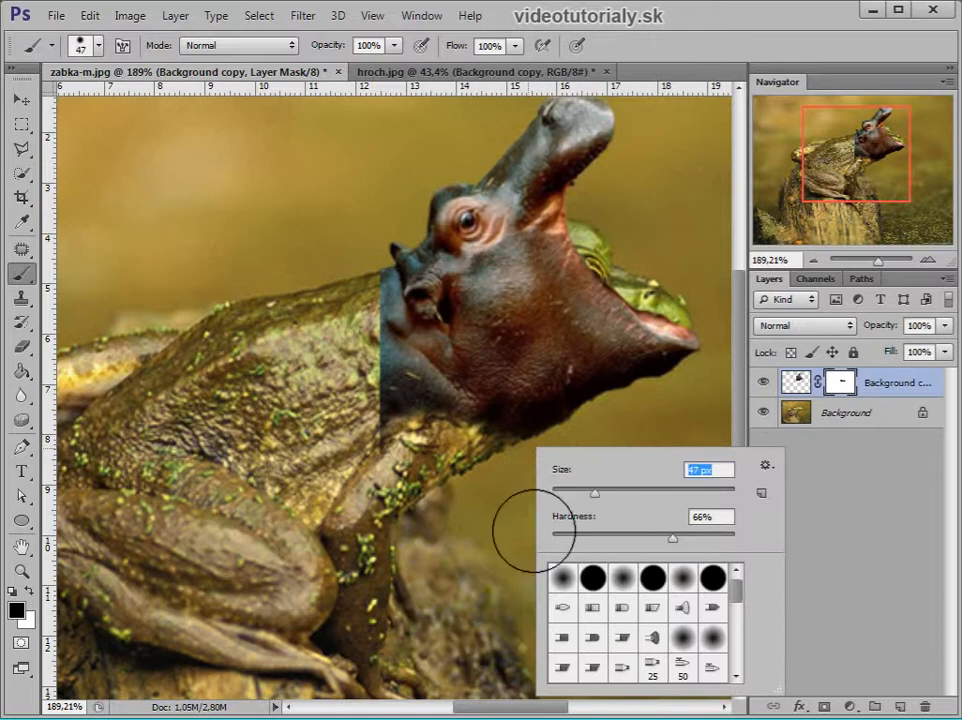
left_click(549, 534)
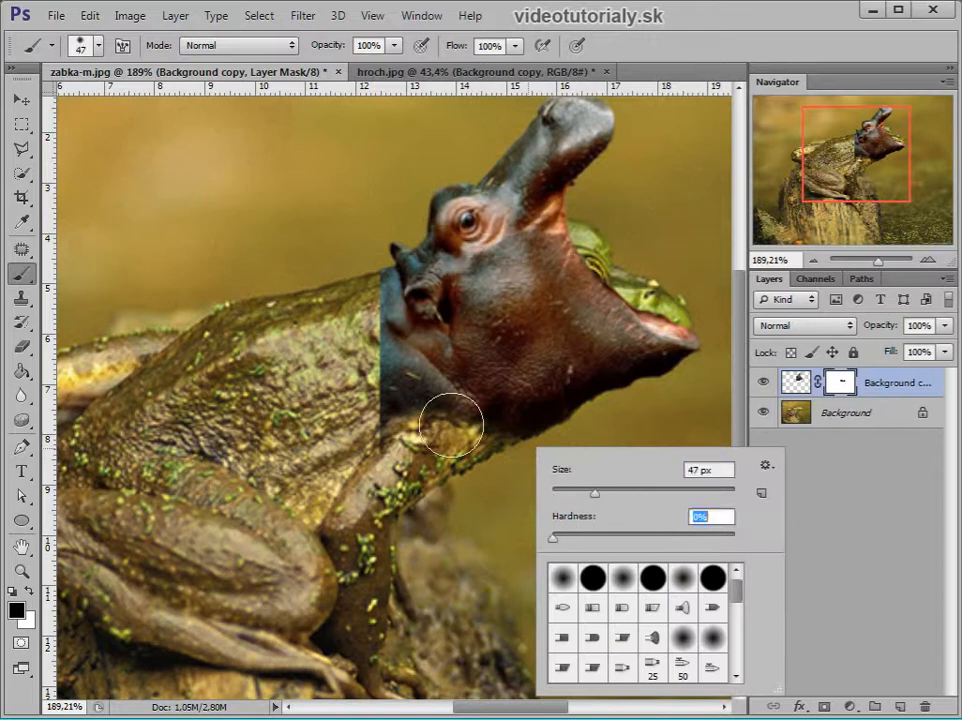
left_click(430, 400)
mouse_move(380, 376)
left_mouse_down()
mouse_move(414, 418)
mouse_move(469, 441)
mouse_move(474, 426)
mouse_move(484, 434)
mouse_move(485, 426)
mouse_move(444, 440)
mouse_move(436, 403)
mouse_move(404, 398)
mouse_move(368, 369)
left_mouse_up()
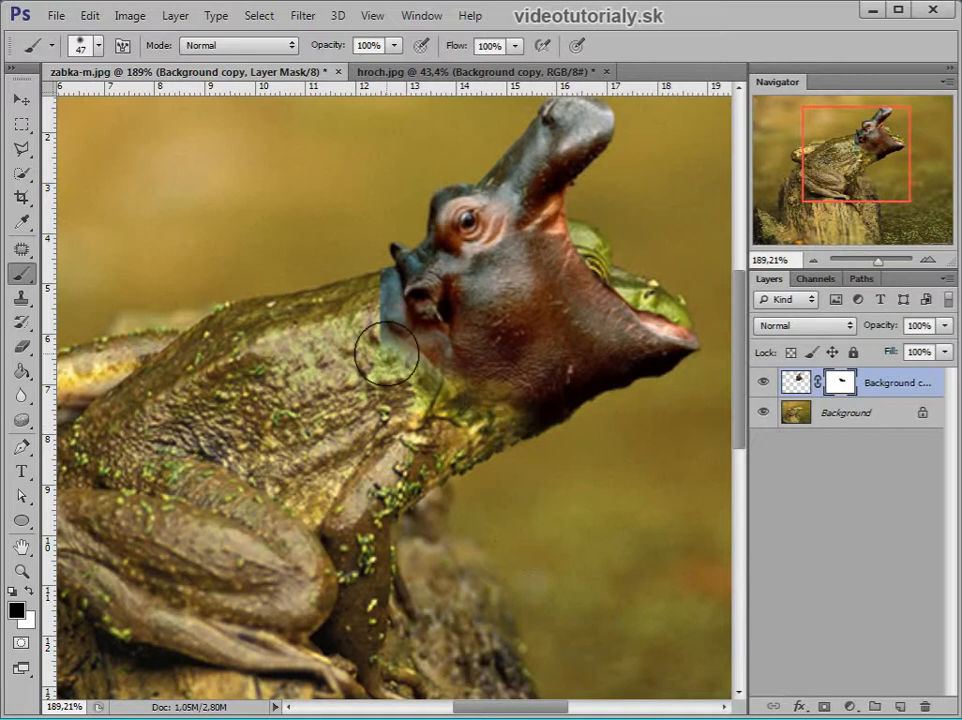
Mask out the hippo's straight neck edge behind the ear with a 20 px brush at 62% hardness.
right_click(399, 366)
left_click_drag(460, 443, 500, 443)
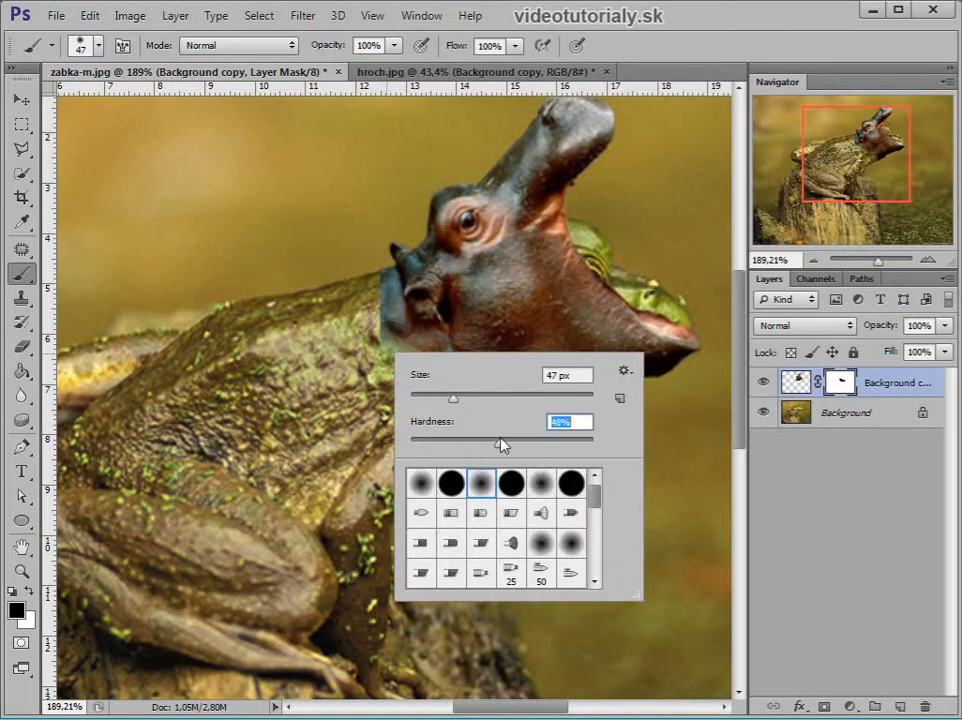
left_click_drag(450, 398, 429, 400)
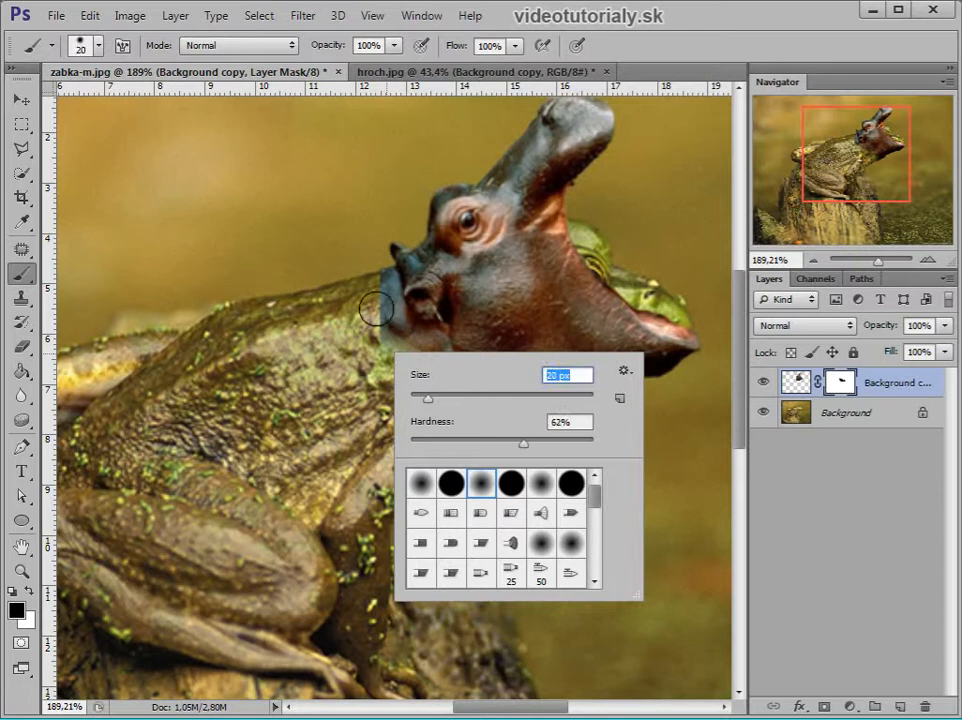
key("Return")
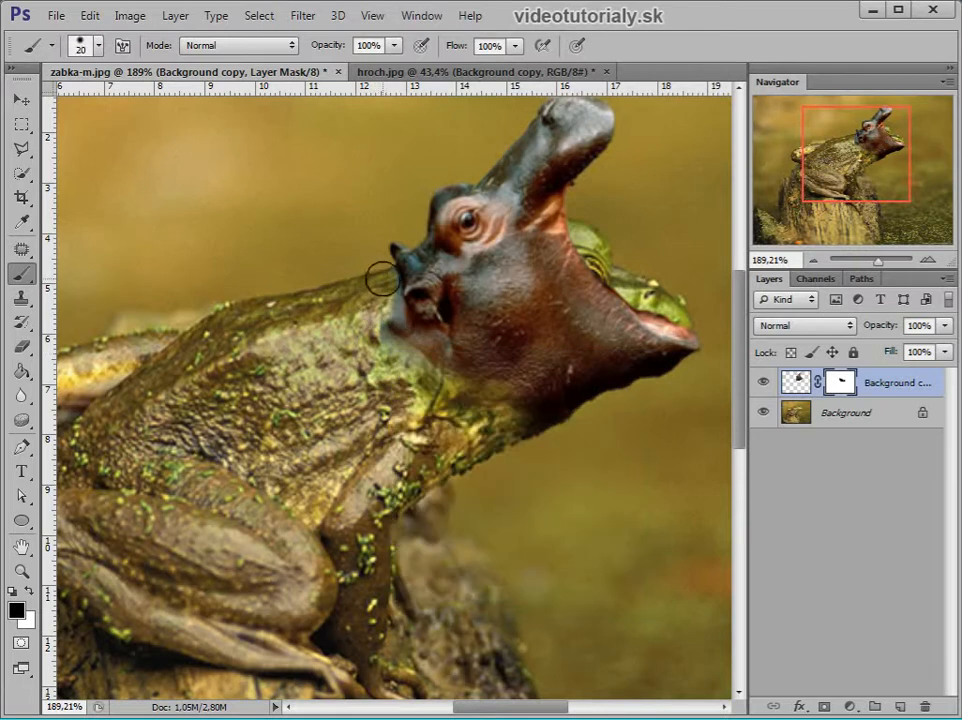
Soften the mask below the hippo's ear with a 20 px brush at 0% hardness.
right_click(396, 330)
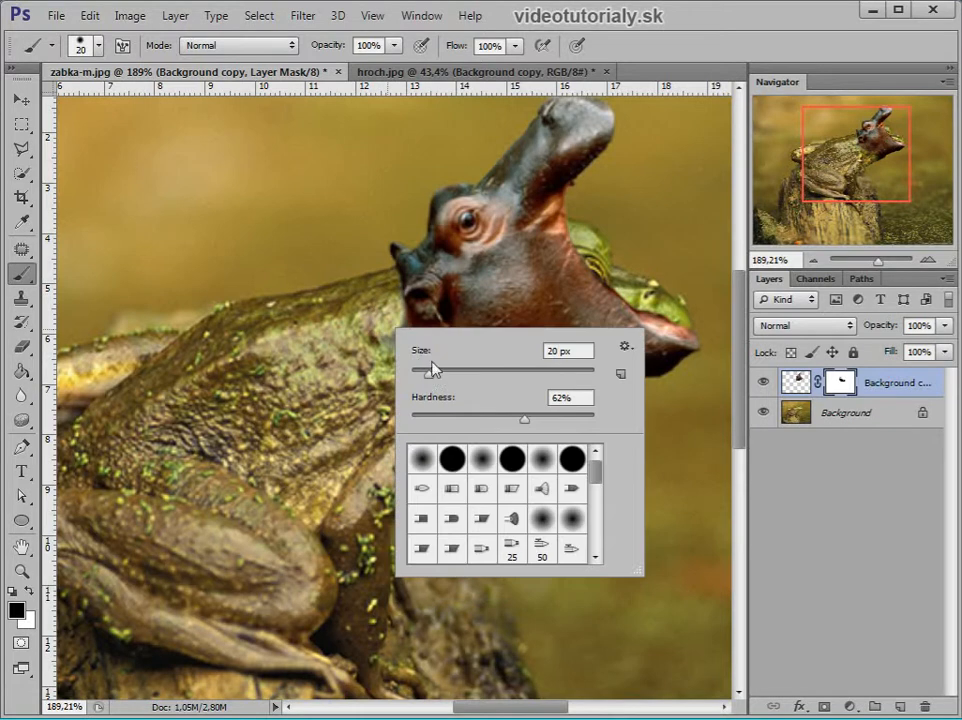
left_click(412, 414)
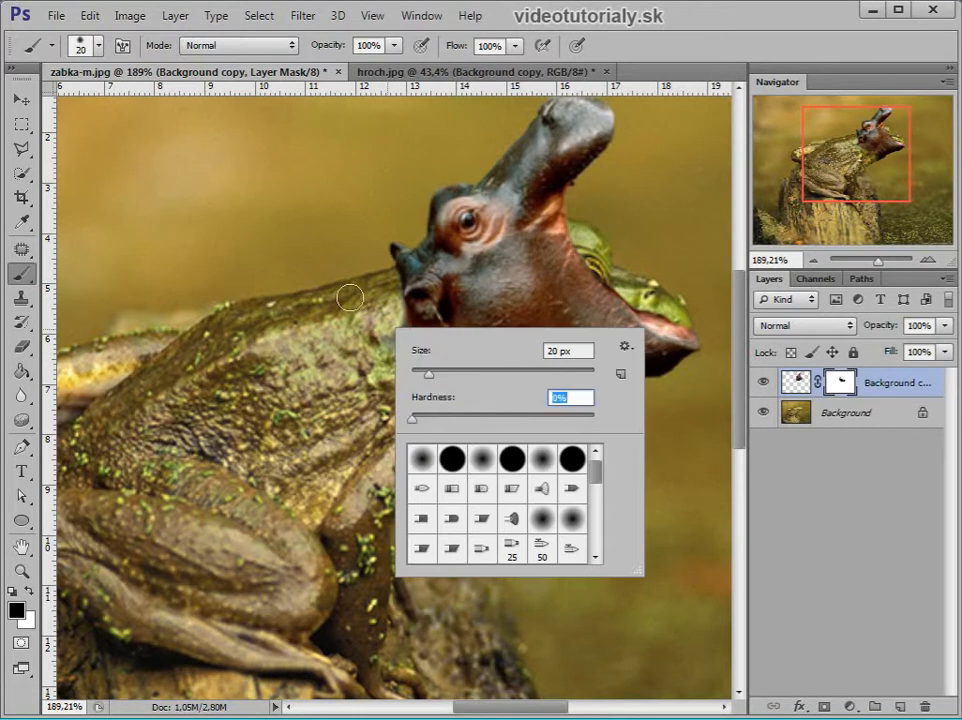
key("Return")
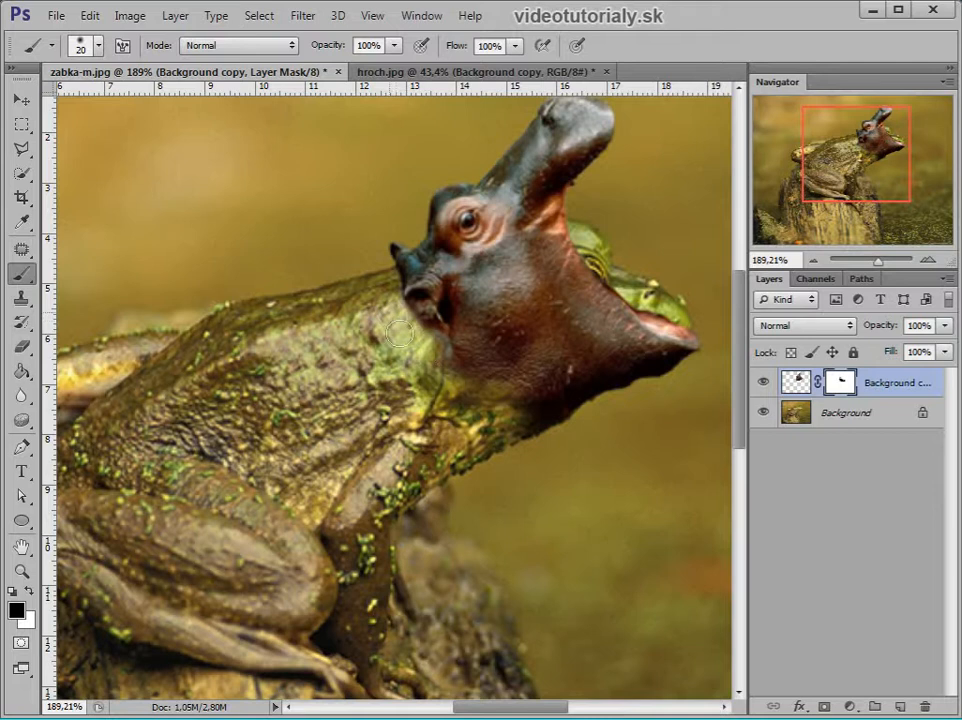
Fade the hippo's cheek into the frog's throat with a 42 px soft brush, and view the image at actual pixels.
right_click(433, 360)
left_click(497, 402)
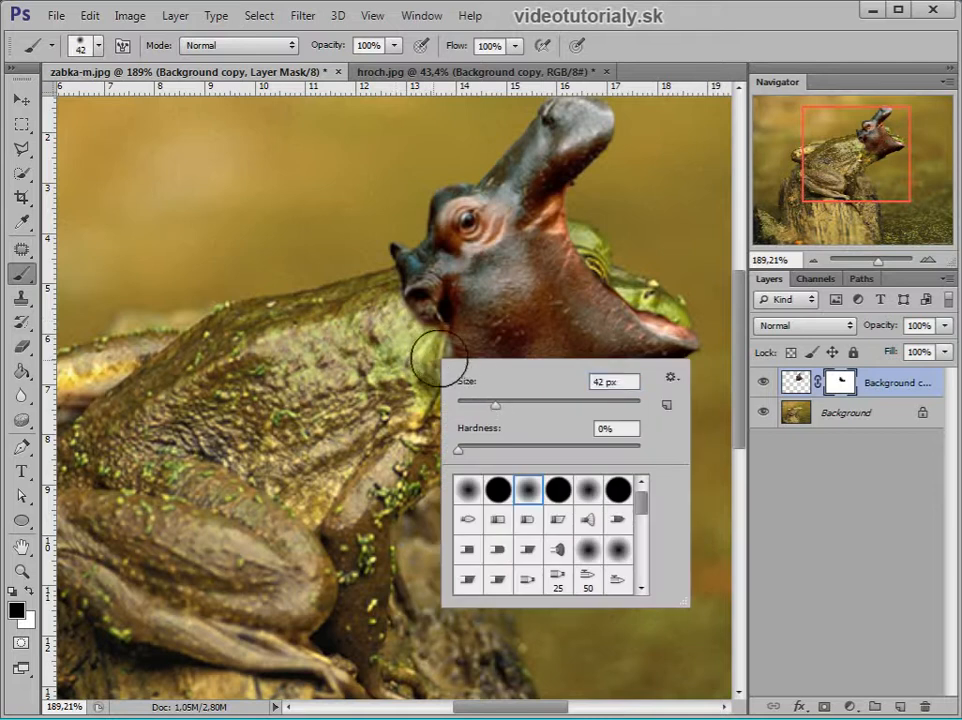
left_click(440, 344)
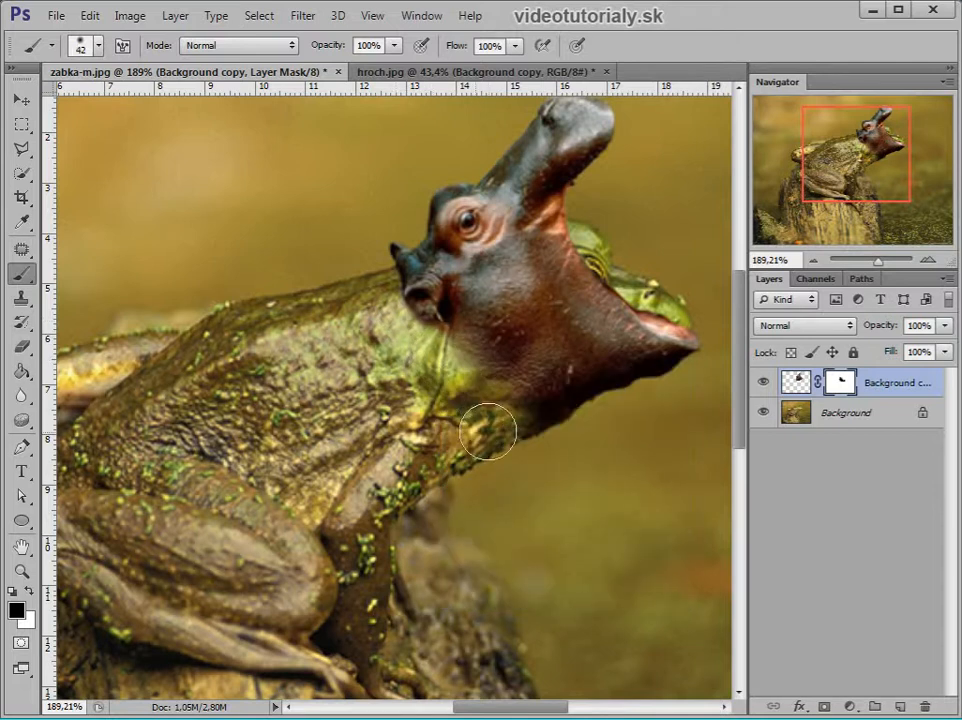
key("z")
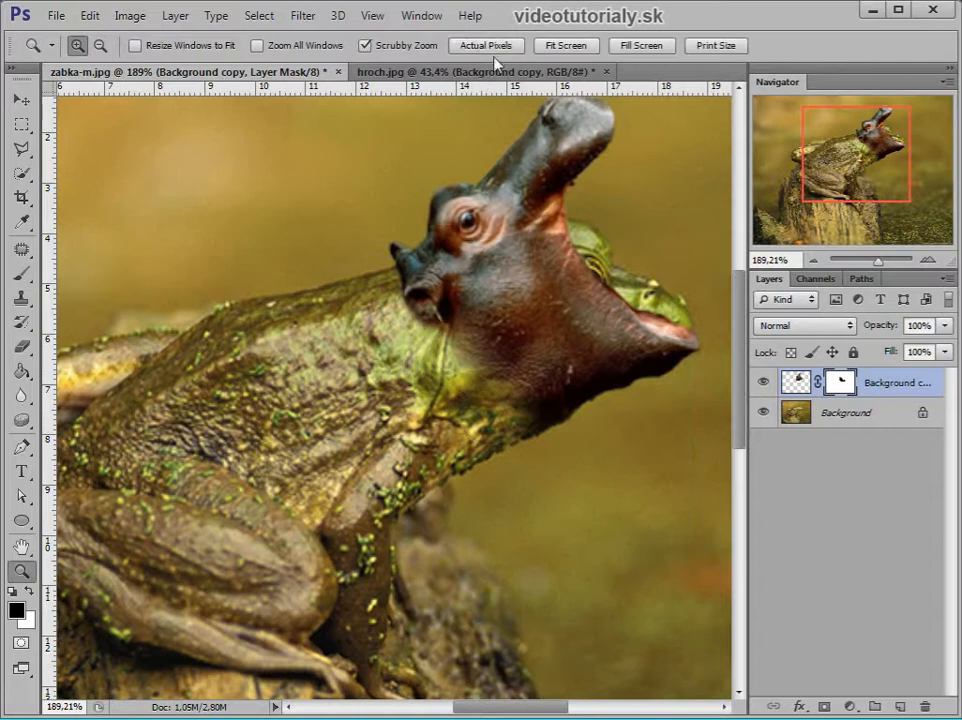
left_click(486, 45)
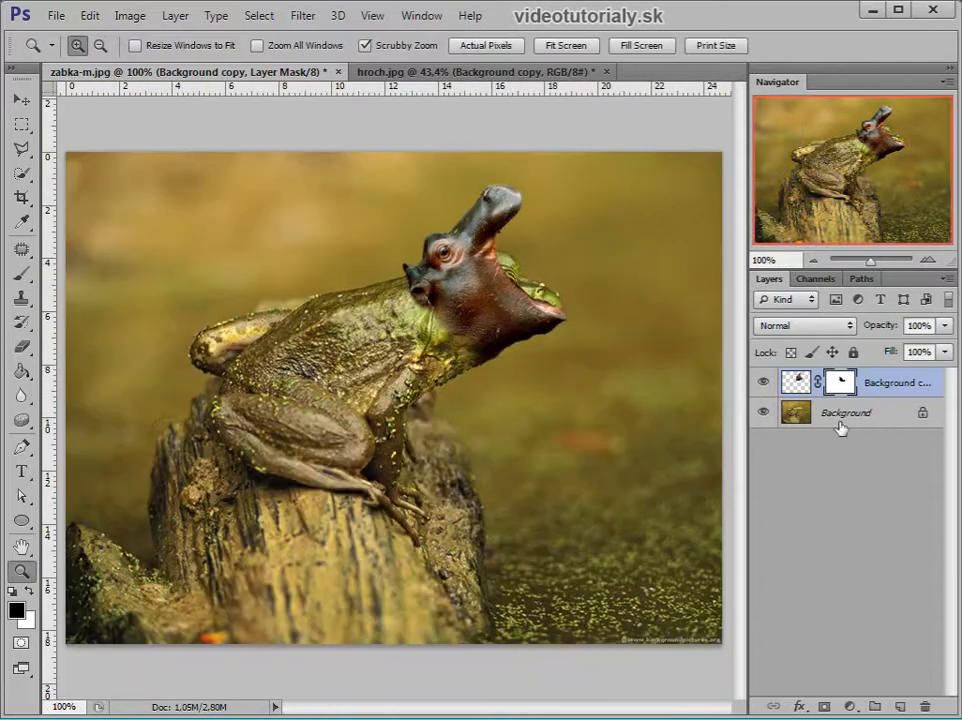
Duplicate the Background layer and clone the blurred backdrop over the frog's protruding mouth with a 55 px Clone Stamp at 0% hardness.
left_click(872, 421)
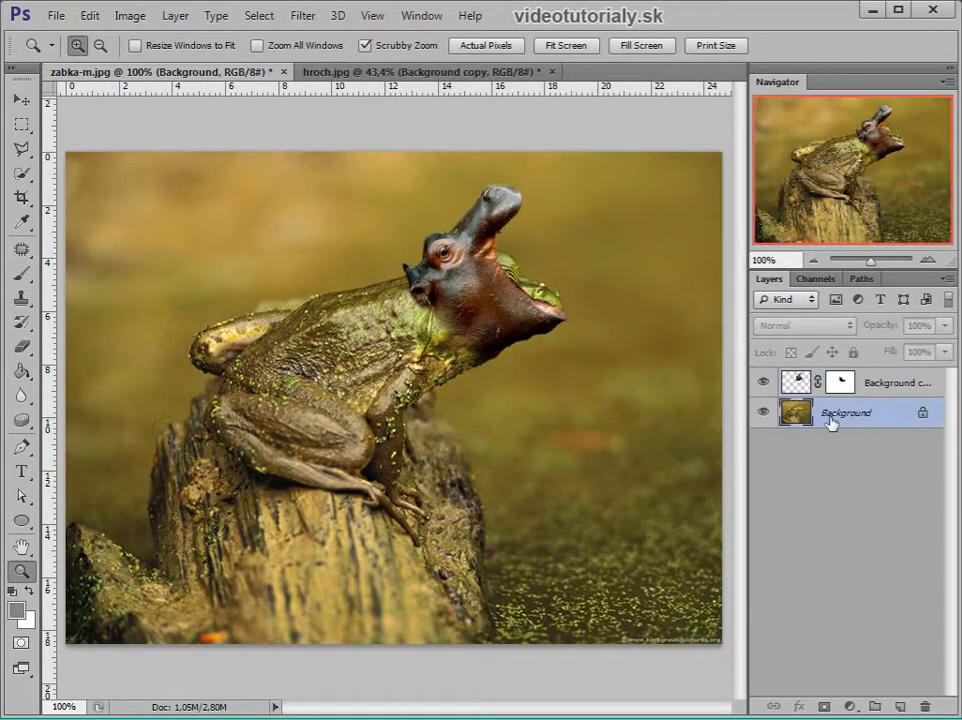
key("ctrl+j")
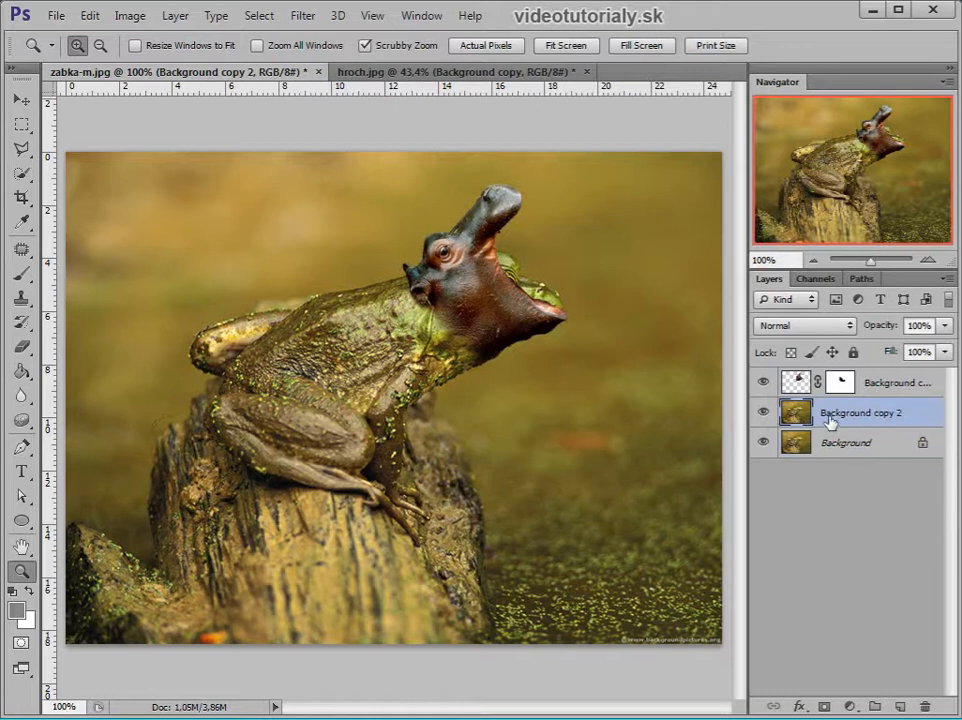
key("s")
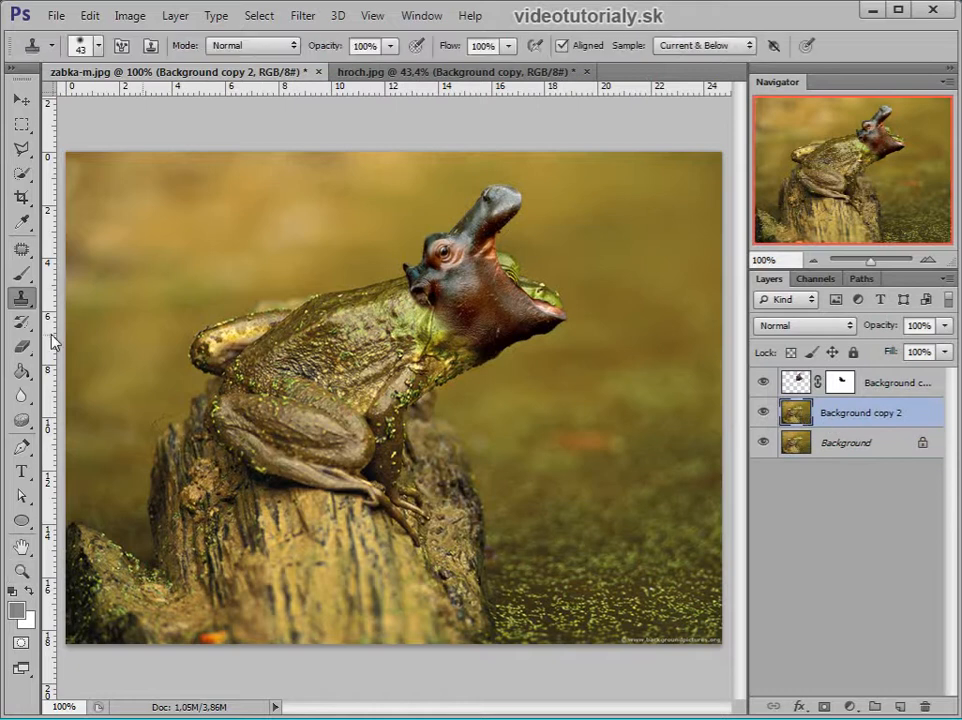
right_click(599, 267)
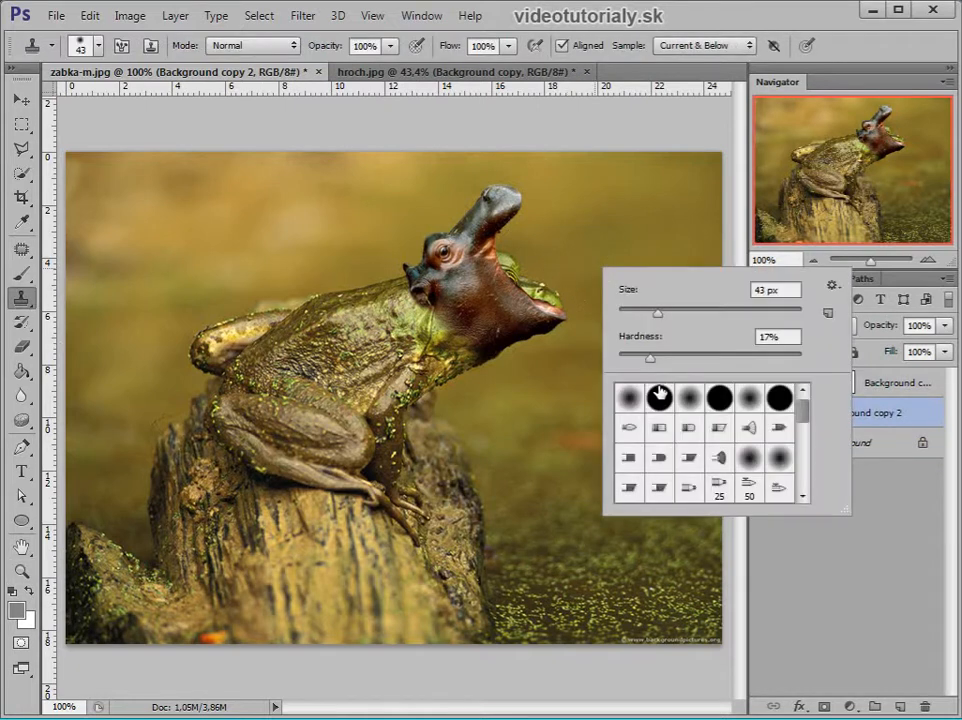
left_click_drag(650, 360, 620, 358)
left_click(667, 316)
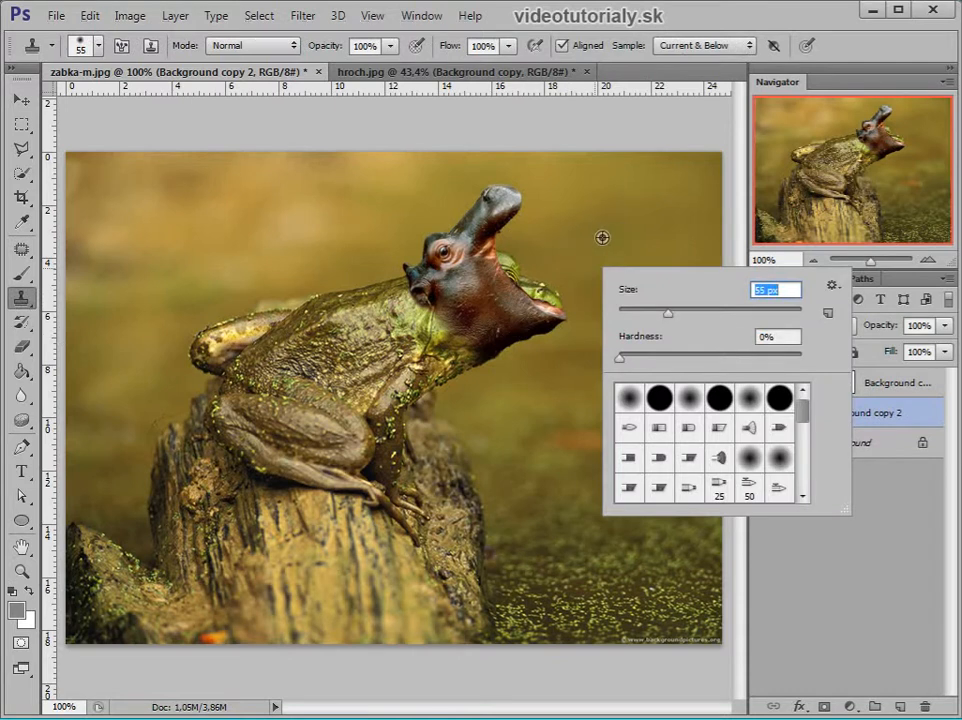
key("Return")
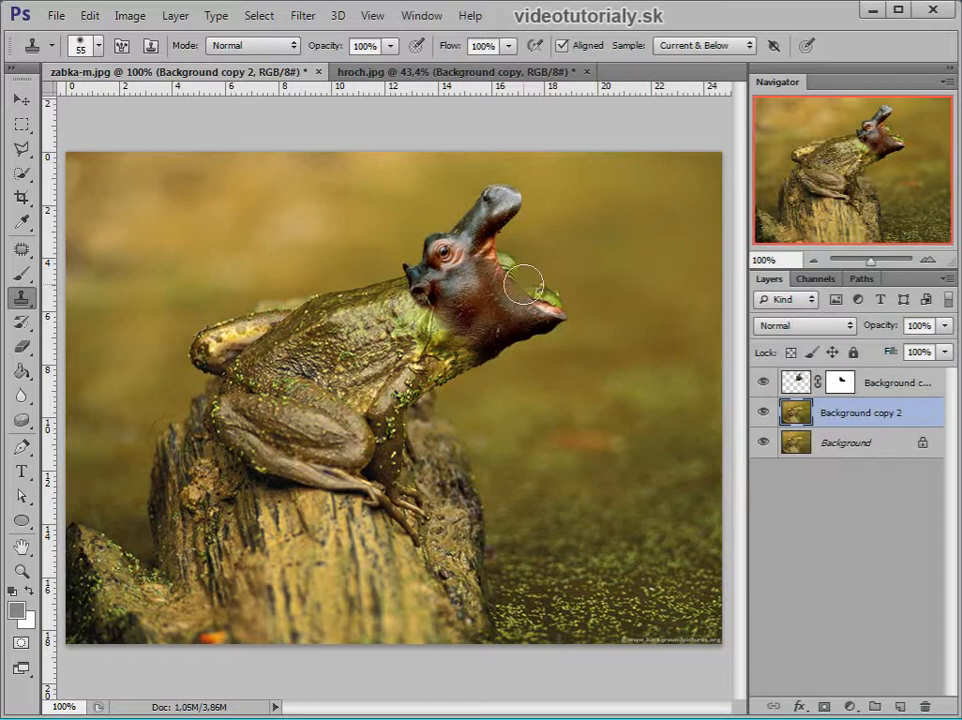
mouse_move(525, 280)
left_mouse_down()
mouse_move(552, 310)
mouse_move(556, 300)
mouse_move(523, 331)
mouse_move(550, 311)
left_mouse_up()
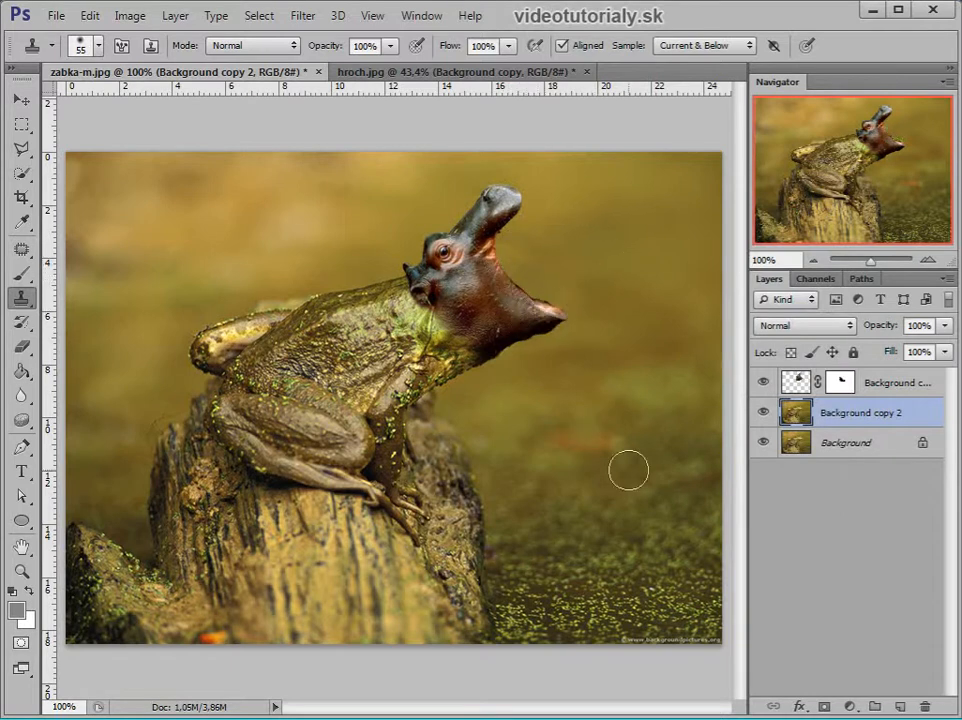
Add a Levels adjustment layer above the hippo head layer and set its RGB white input level to 216.
left_click(21, 124)
left_click(889, 384)
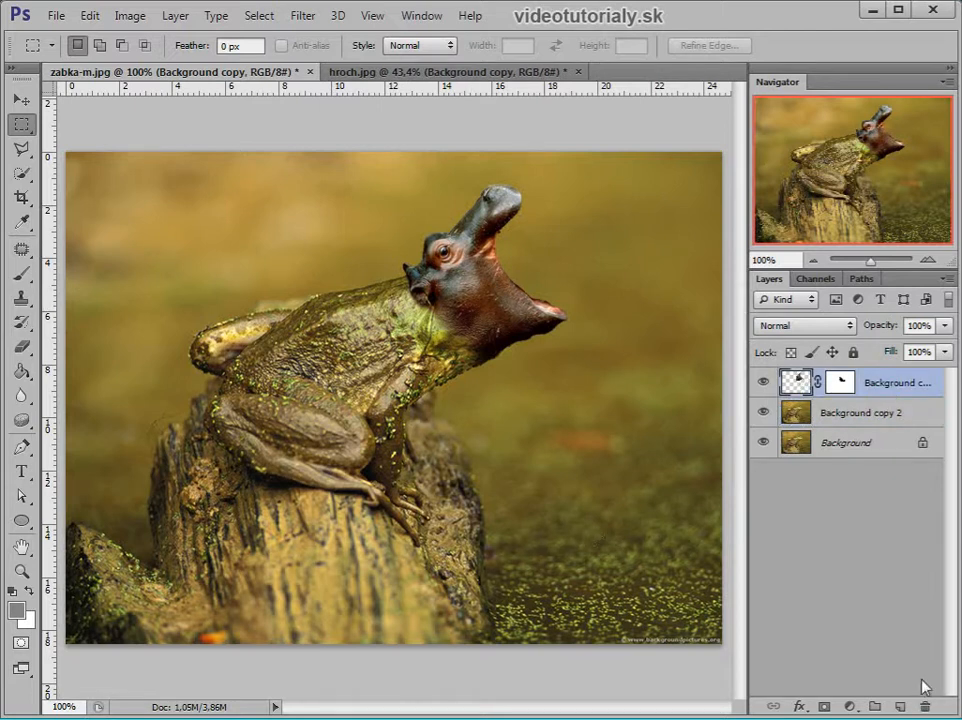
left_click(850, 707)
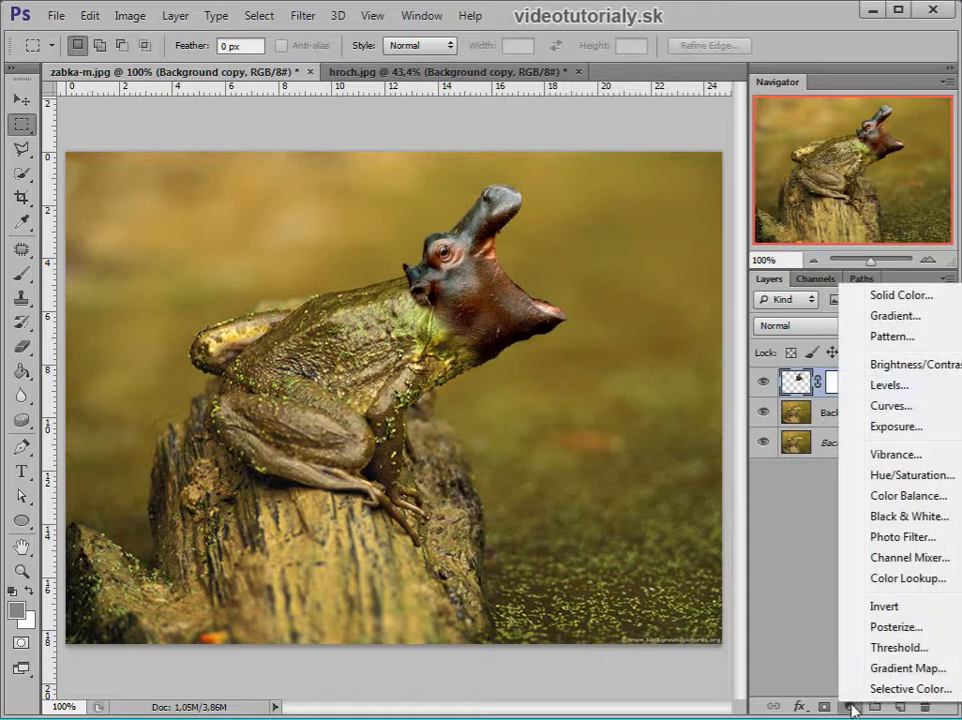
left_click(885, 388)
left_click_drag(766, 211, 708, 86)
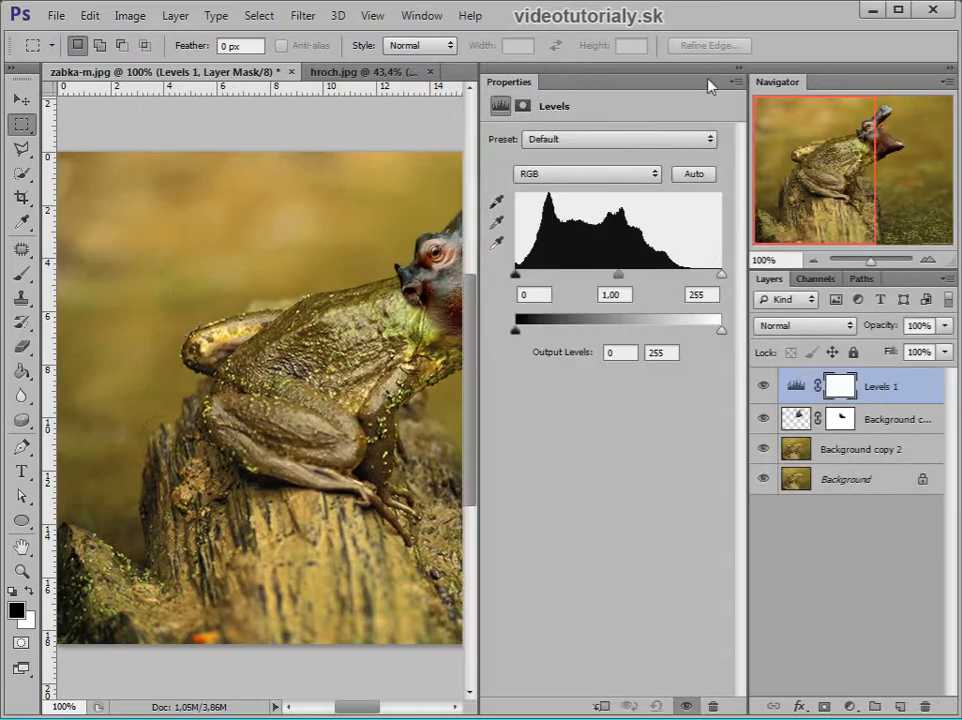
left_click_drag(519, 87, 705, 306)
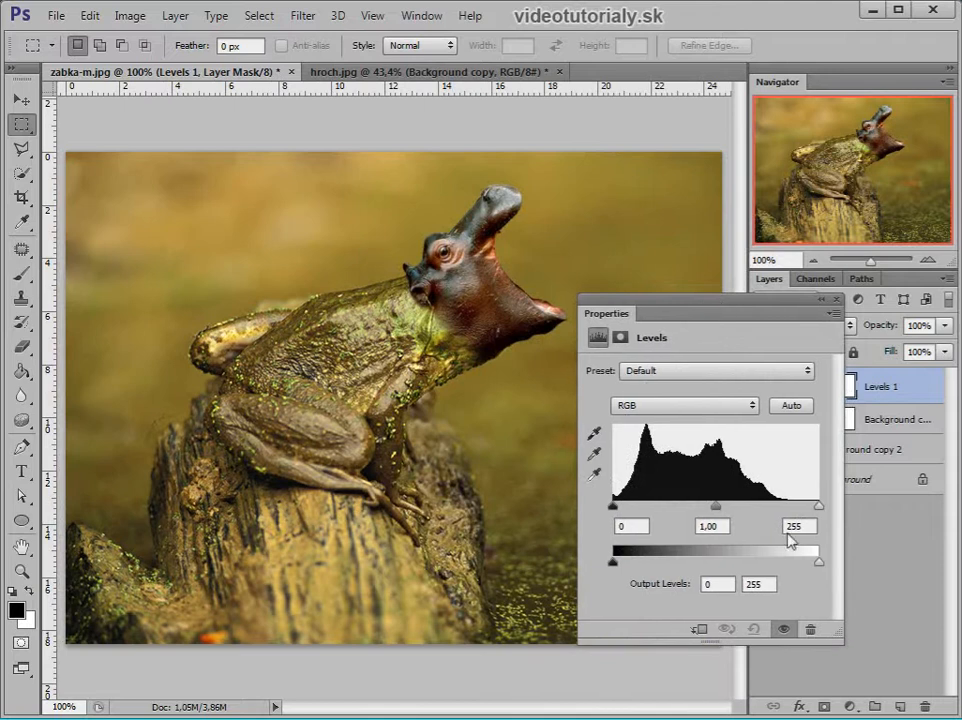
left_click_drag(815, 508, 787, 507)
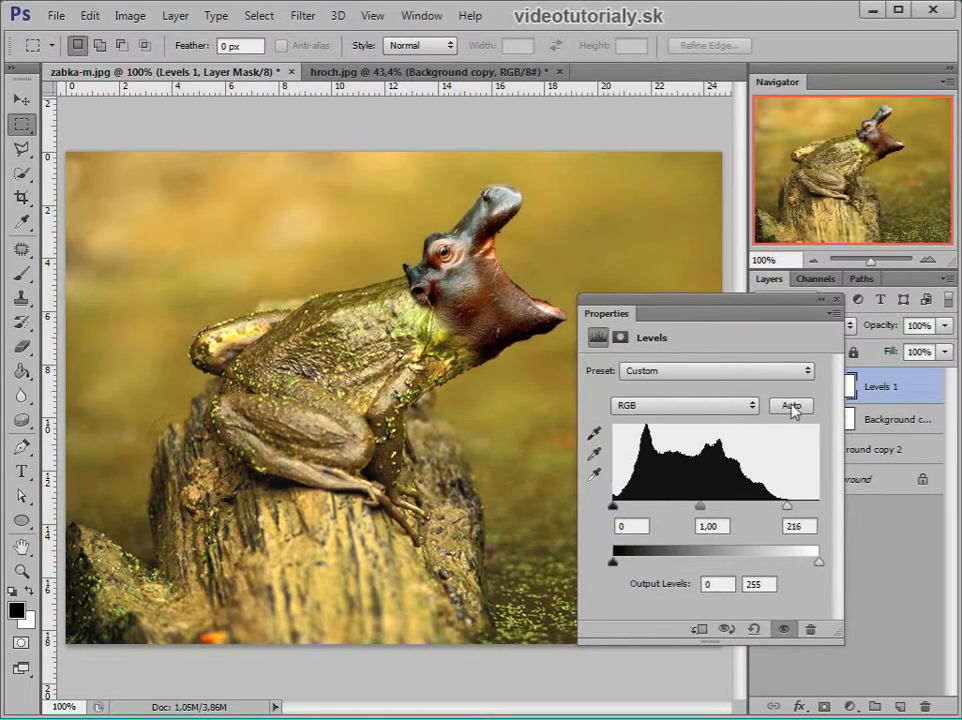
Clip the Levels adjustment to the hippo head layer and compare the image with and without it.
left_click_drag(747, 311, 369, 251)
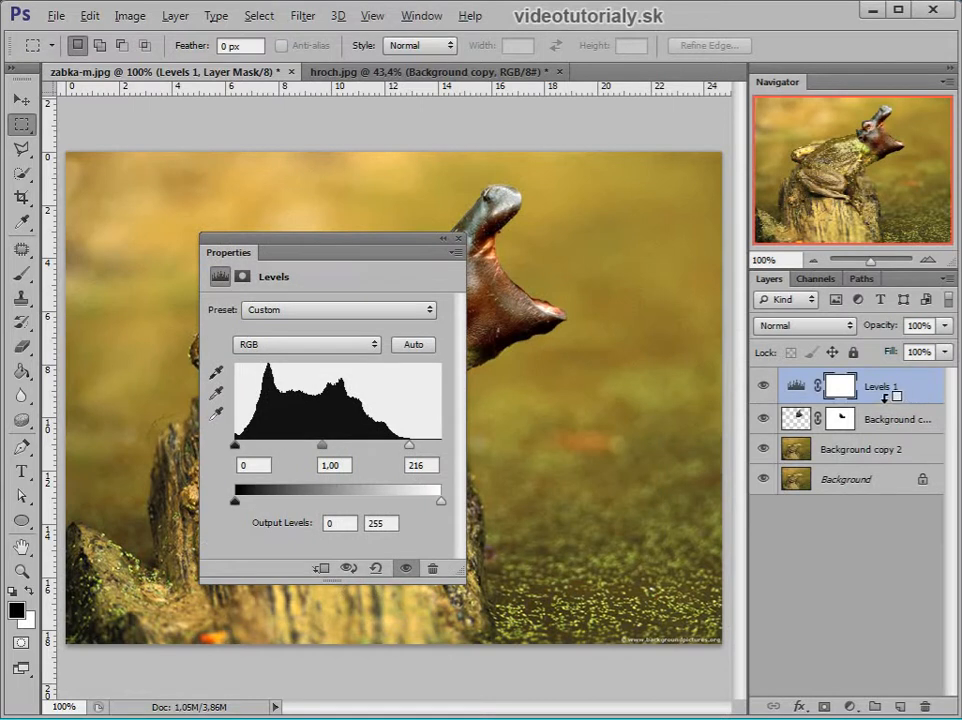
left_click(880, 398, "alt")
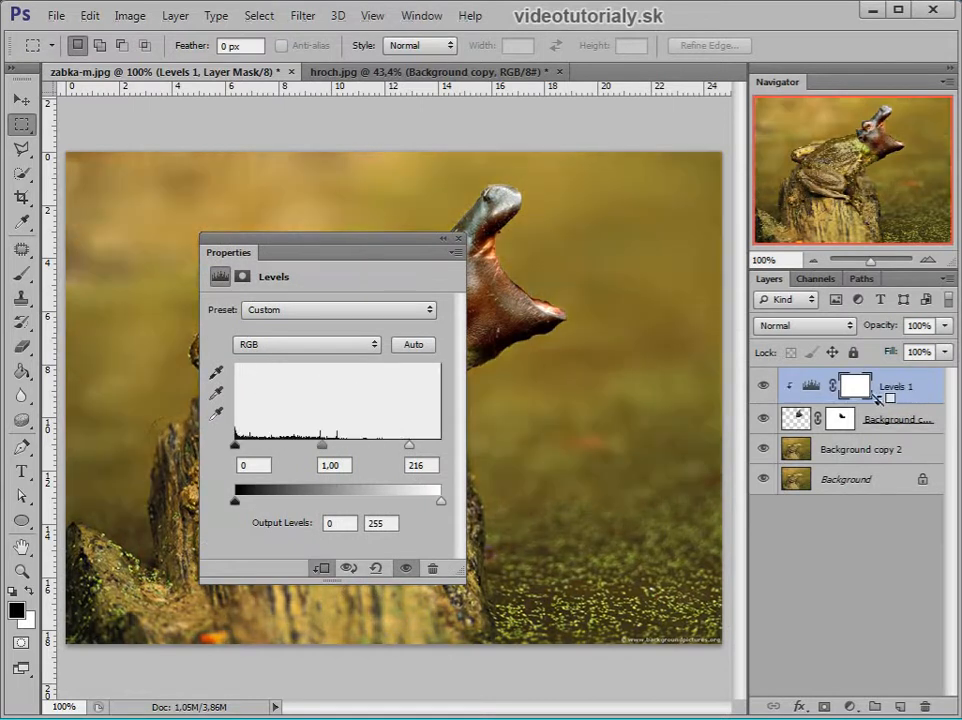
left_click_drag(360, 250, 260, 282)
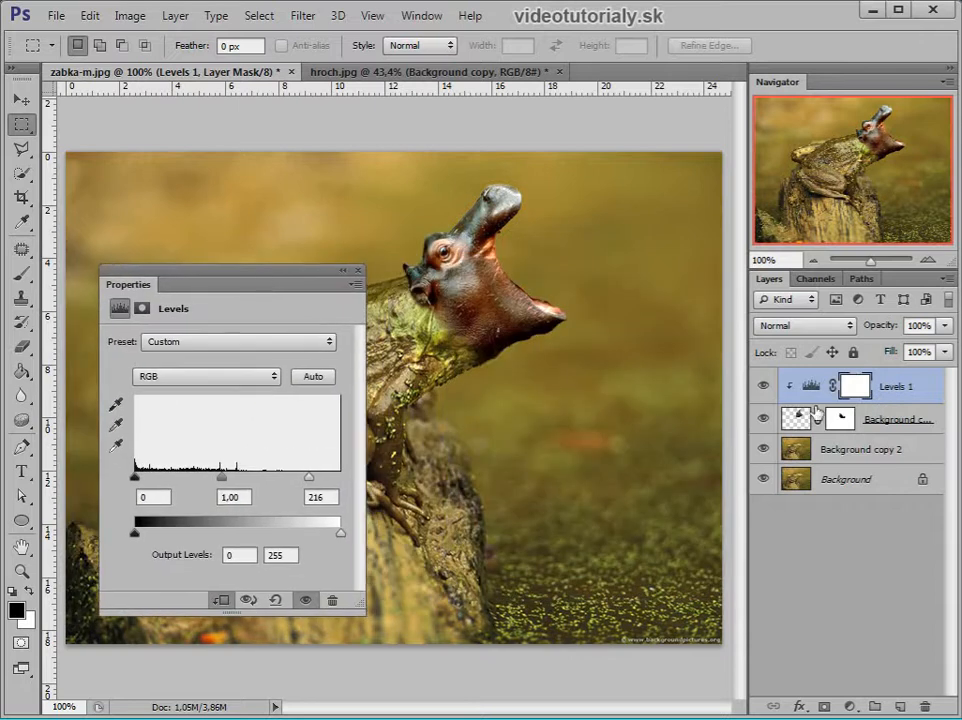
left_click(764, 386)
left_click(764, 386)
left_click(765, 388)
left_click(764, 388)
Set the Levels RGB white input level to 195 and the midtone level to 1,15.
left_click_drag(308, 478, 292, 479)
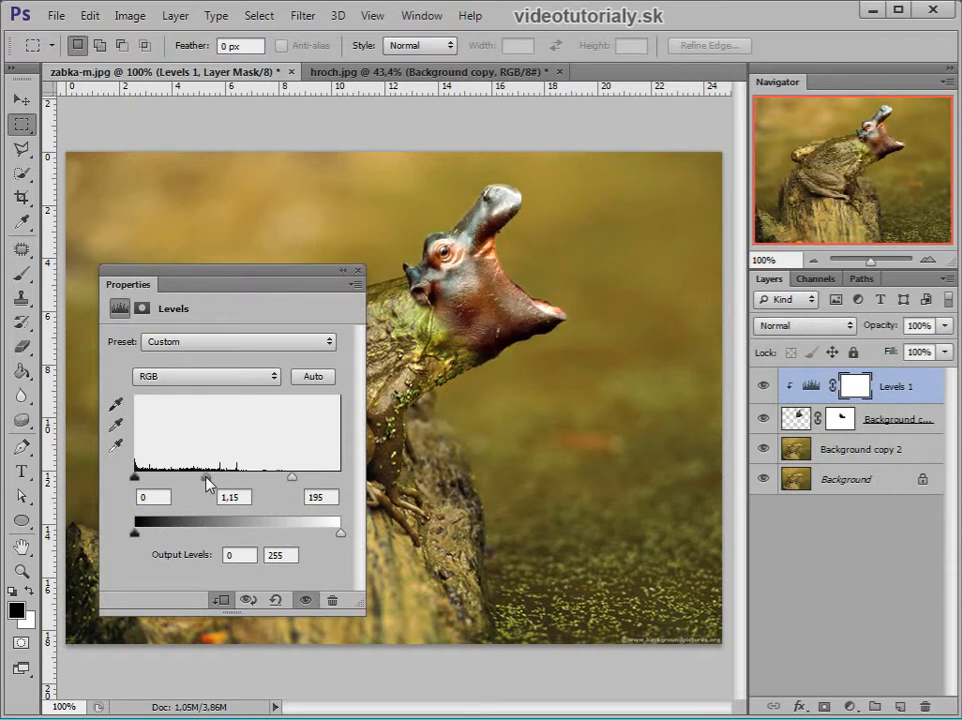
left_click(255, 380)
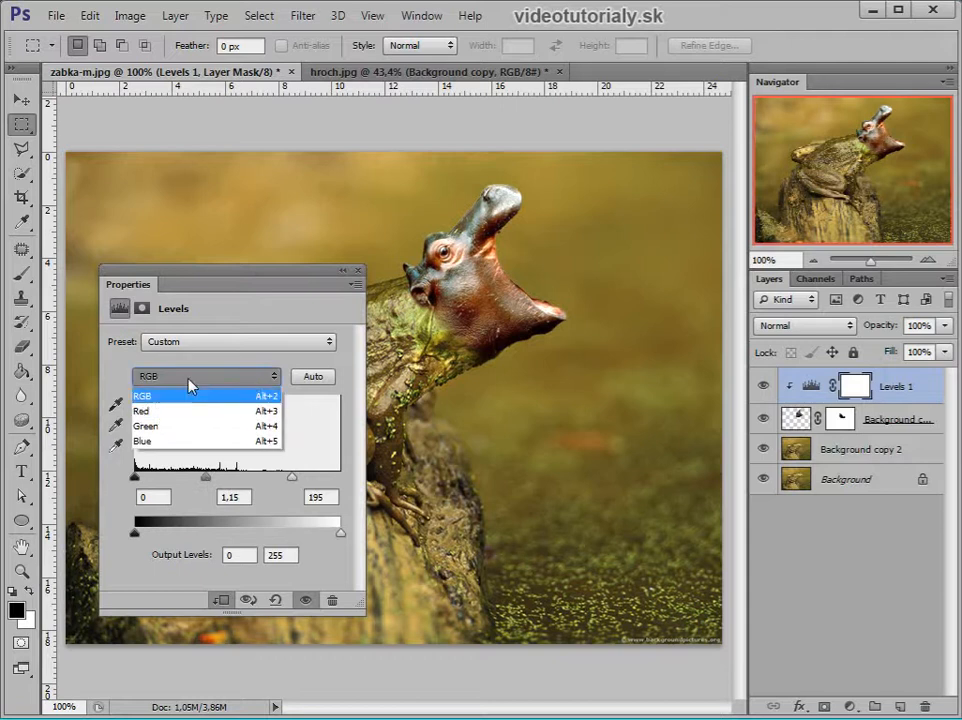
left_click(189, 380)
Set the Red channel's black input level to 13 in the hippo head's Levels adjustment.
left_click(217, 380)
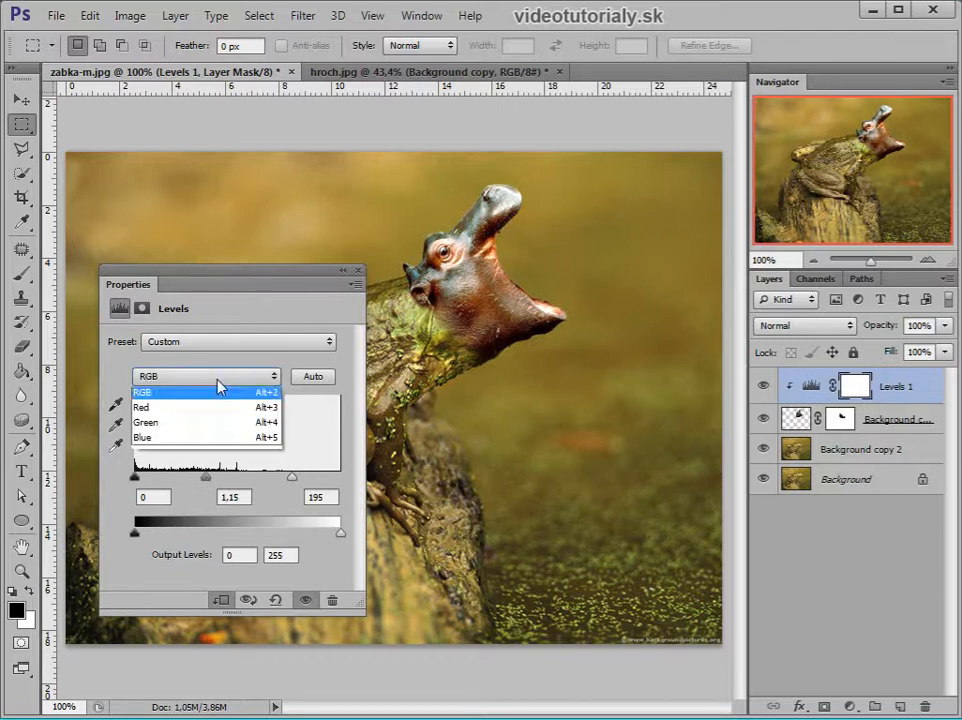
left_click(165, 418)
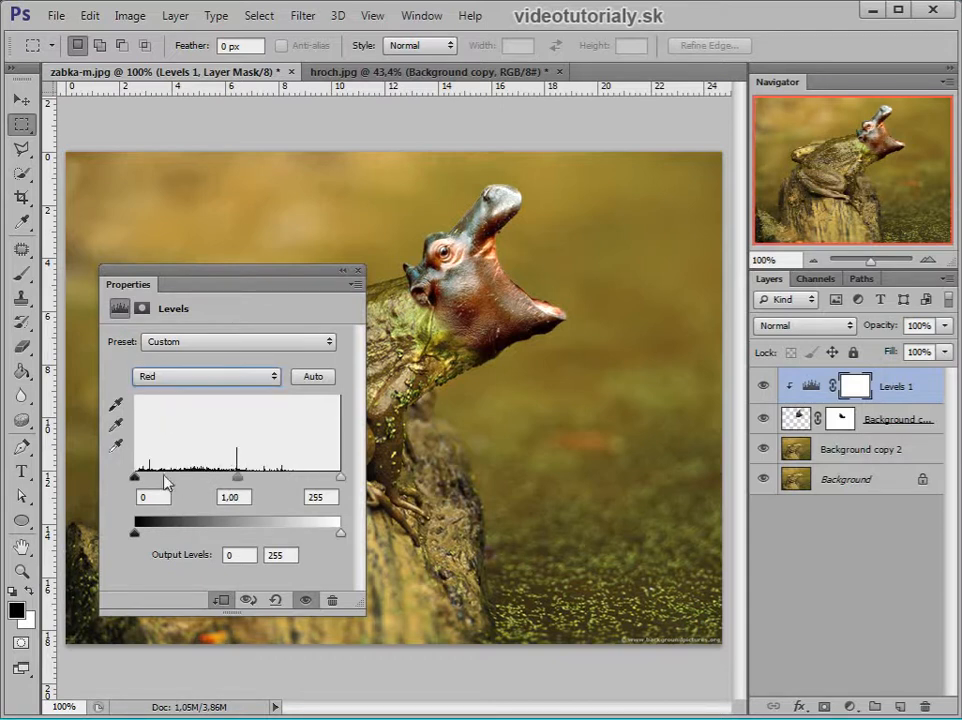
left_click_drag(137, 481, 147, 483)
left_click_drag(247, 478, 243, 477)
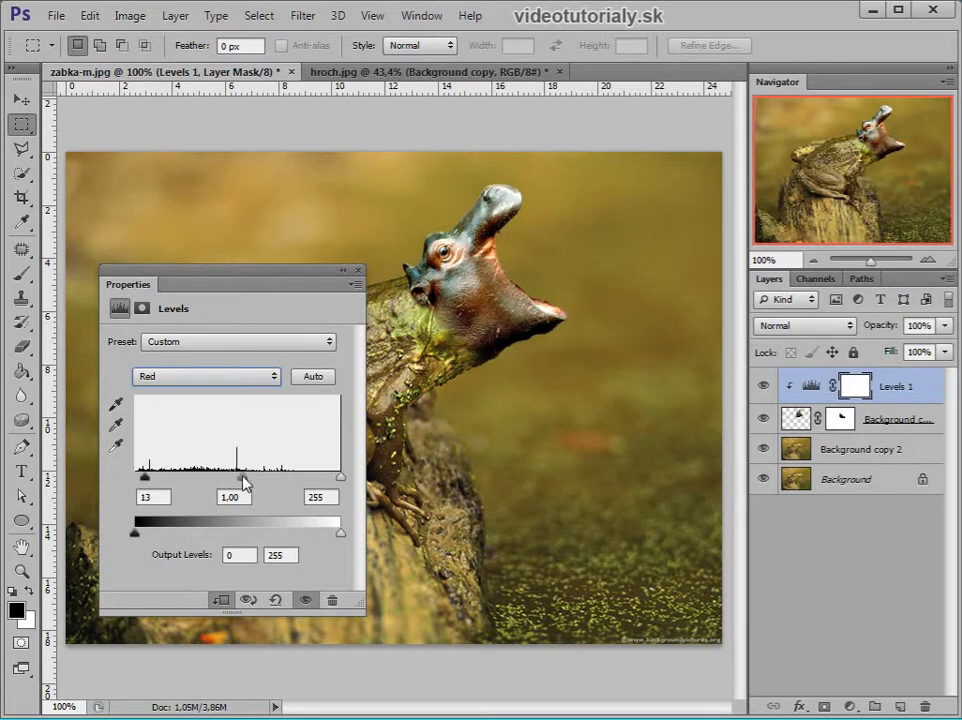
Set the Green channel's white input level to 243 and its midtone level to 0,93 in the Levels adjustment.
left_click(272, 378)
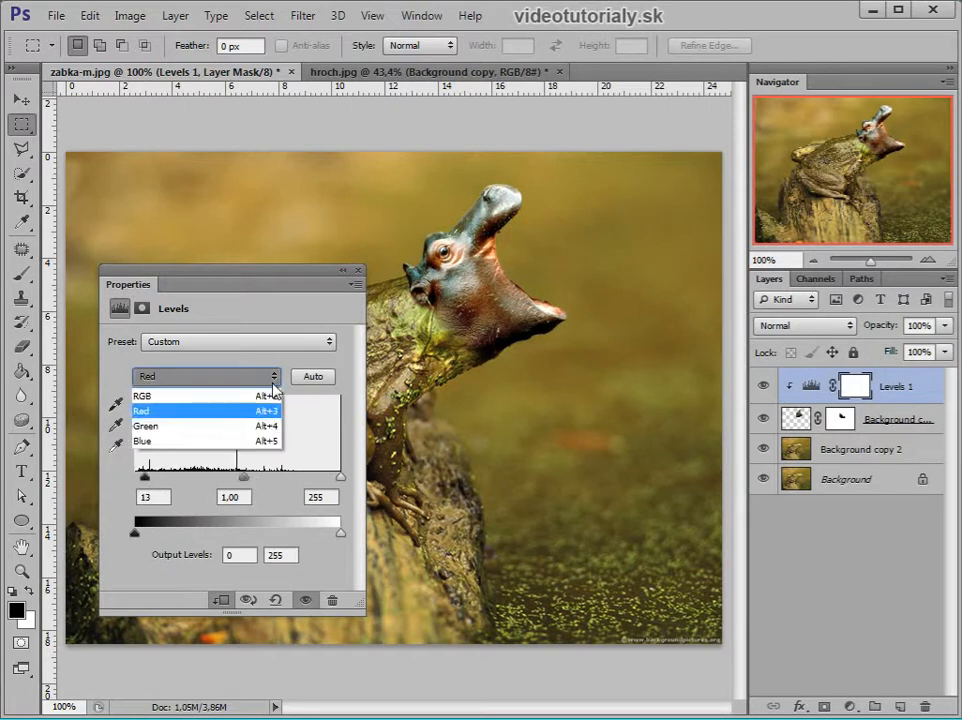
left_click(215, 427)
mouse_move(143, 487)
left_mouse_down()
mouse_move(187, 479)
mouse_move(135, 485)
left_mouse_up()
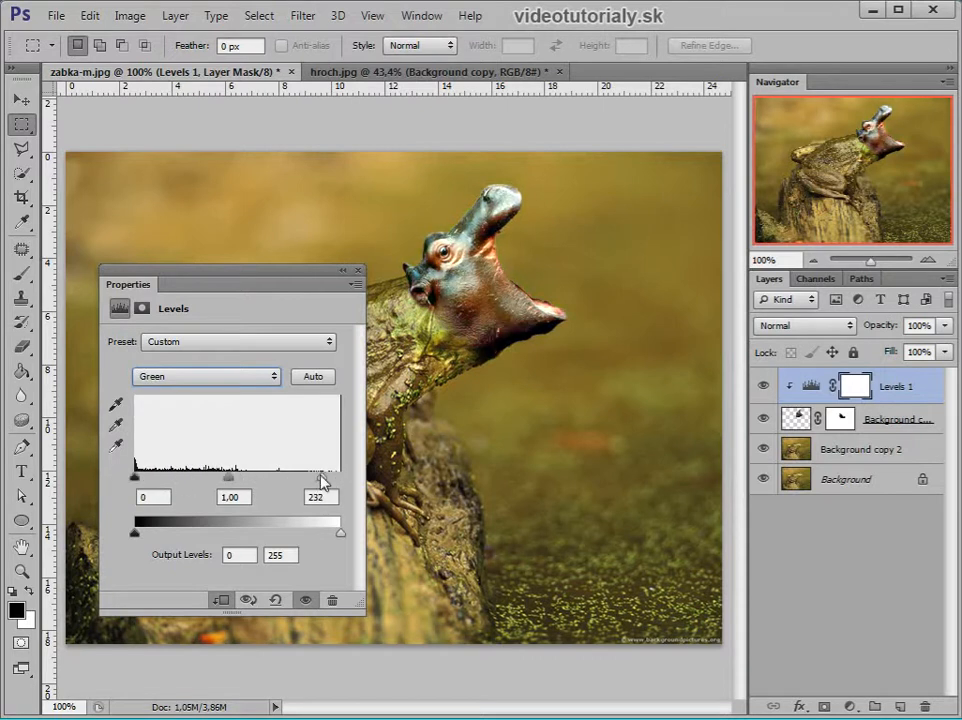
left_click_drag(329, 477, 331, 477)
left_click_drag(232, 477, 237, 477)
Set the Blue channel's black input level to 17, fine-tune its midtones, and compare the head with and without the Levels adjustment.
left_click(277, 381)
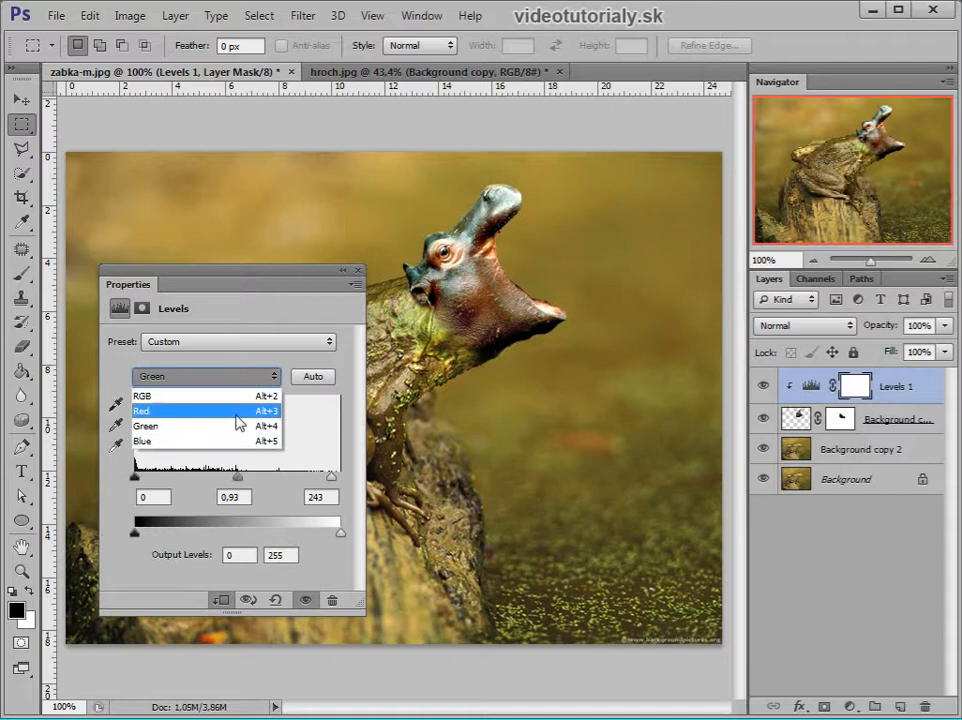
left_click(232, 444)
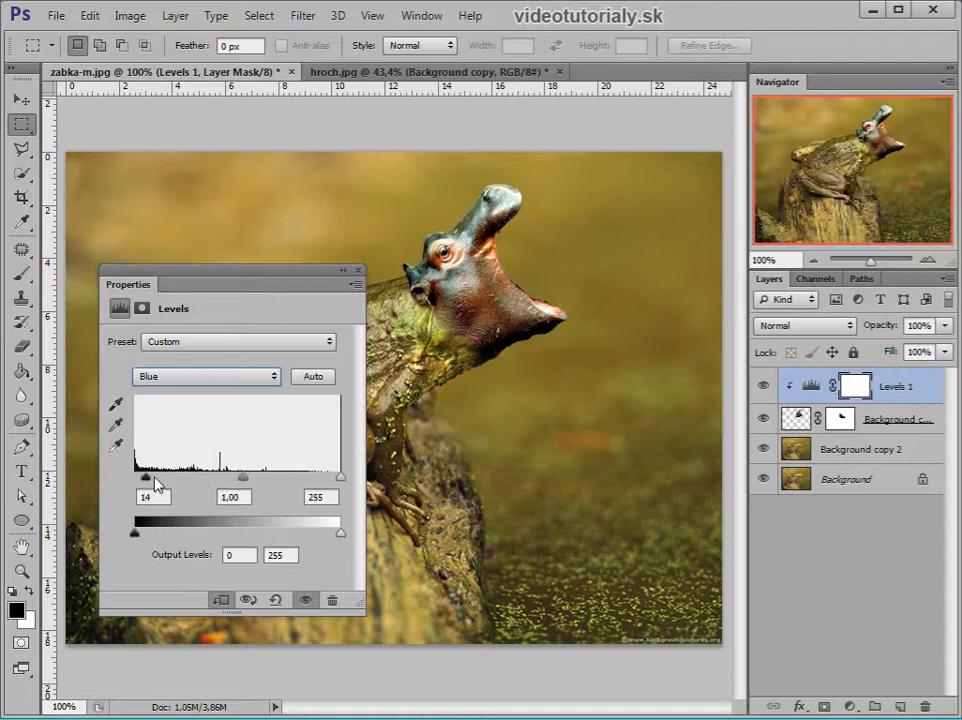
left_click_drag(181, 481, 141, 481)
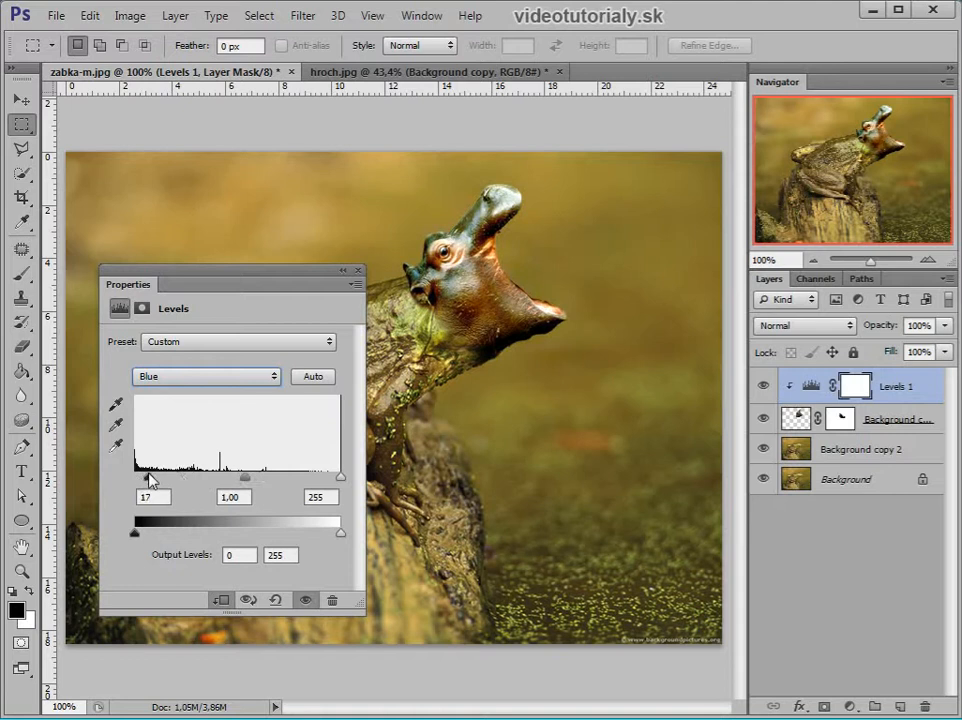
left_click_drag(253, 482, 249, 481)
left_click(359, 271)
left_click(765, 388)
left_click(765, 388)
left_click(765, 388)
left_click(765, 388)
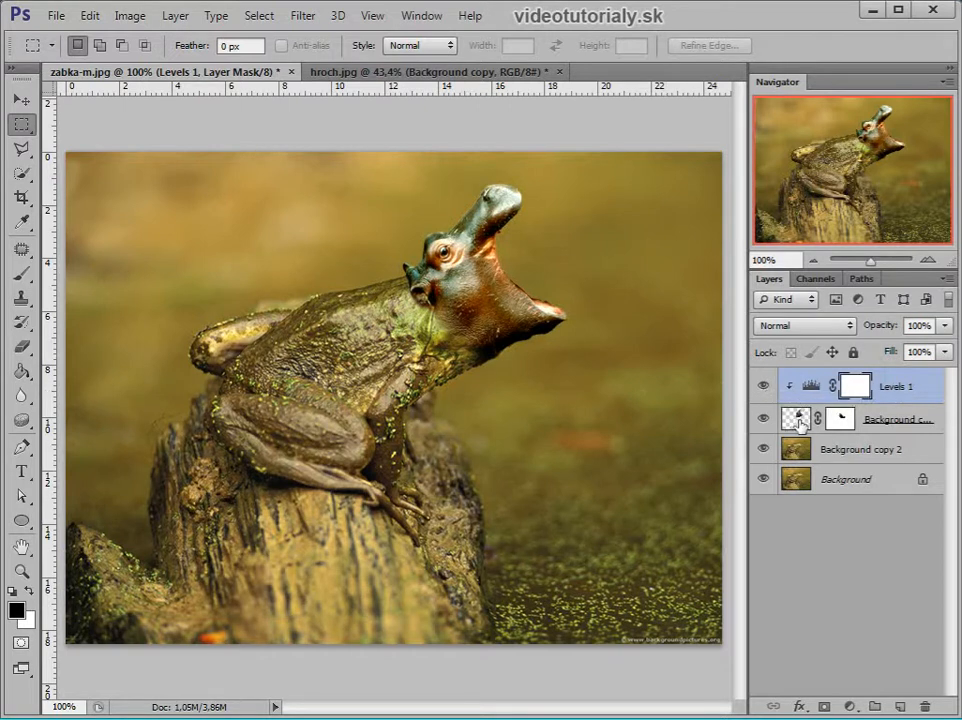
Apply Shadows/Highlights to the hippo head layer with shadows at 8% and highlights at 5%, and check it without the Levels adjustment.
left_click(800, 425)
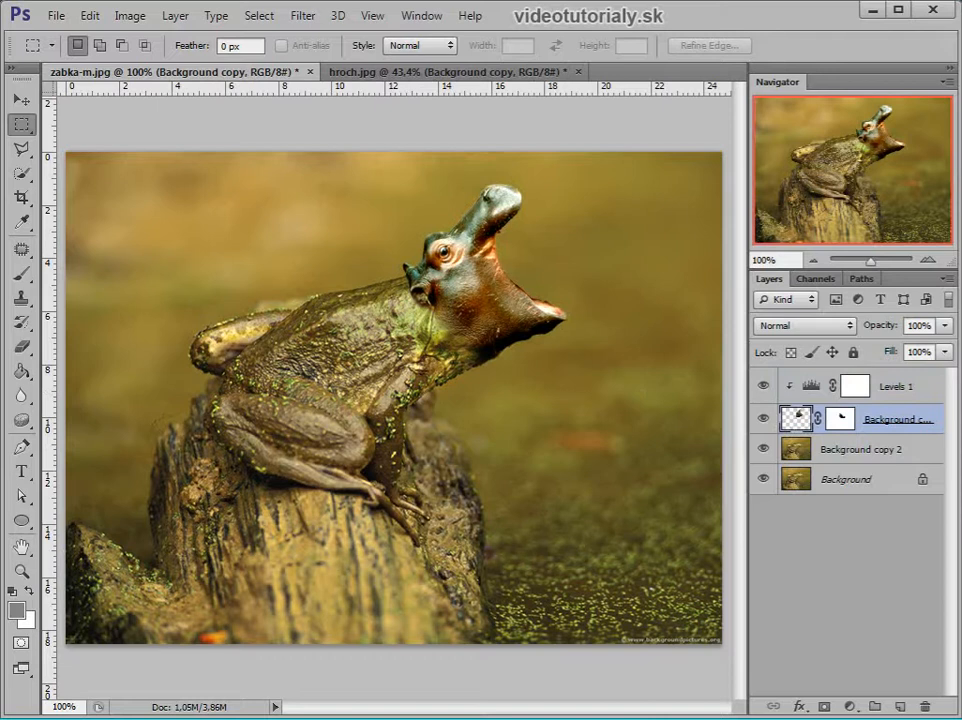
left_click(130, 16)
left_click(130, 16)
left_click(130, 16)
mouse_move(142, 64)
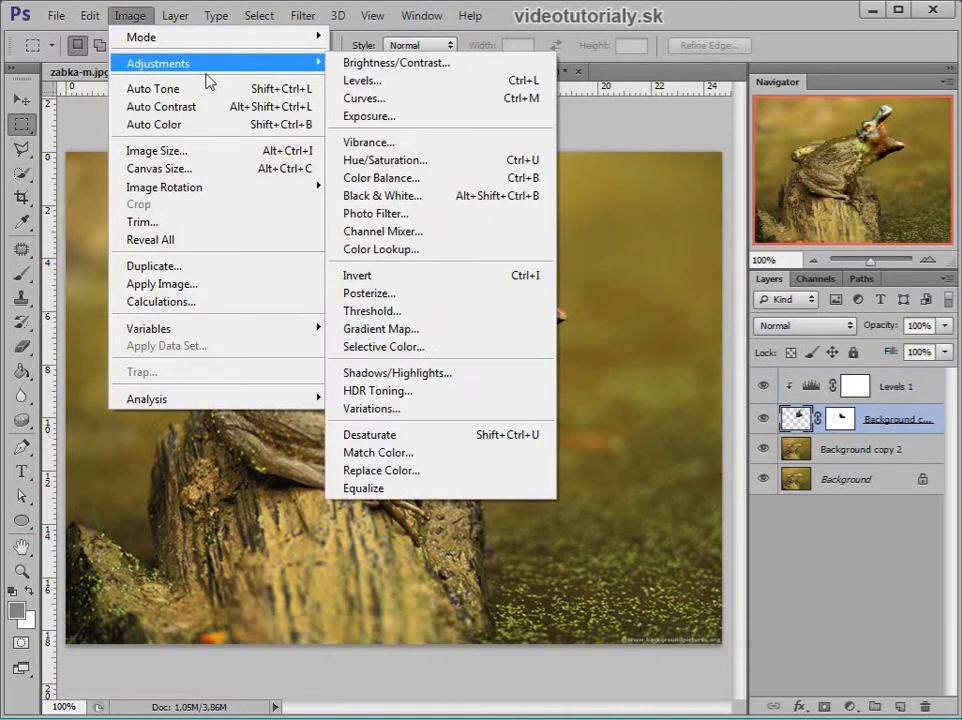
left_click(385, 373)
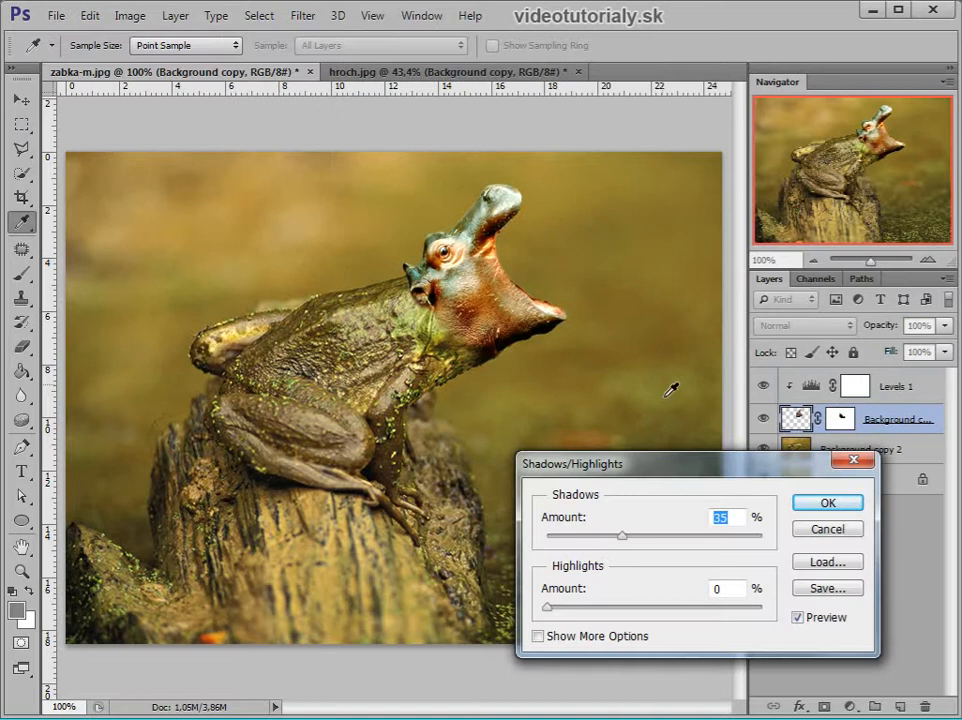
left_click_drag(668, 462, 449, 404)
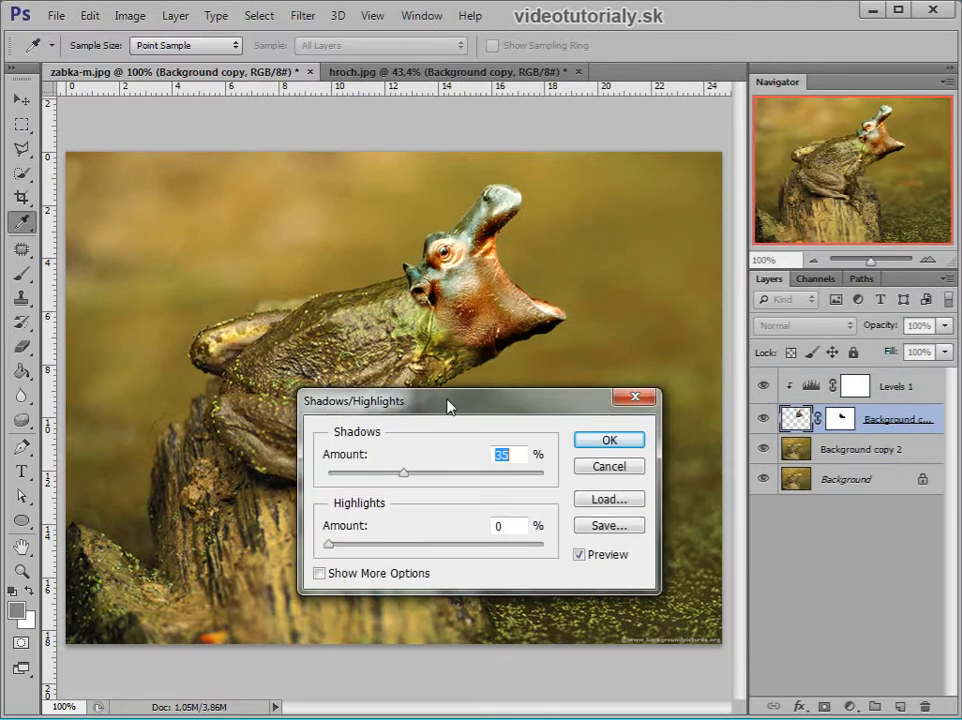
left_click(360, 473)
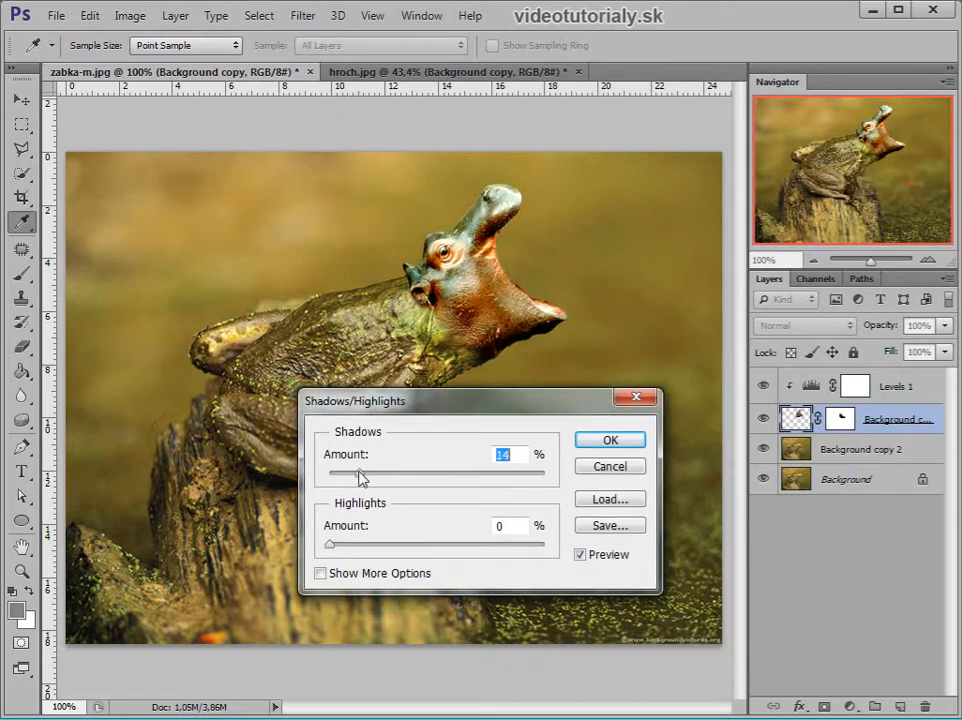
left_click(345, 545)
left_click(365, 473)
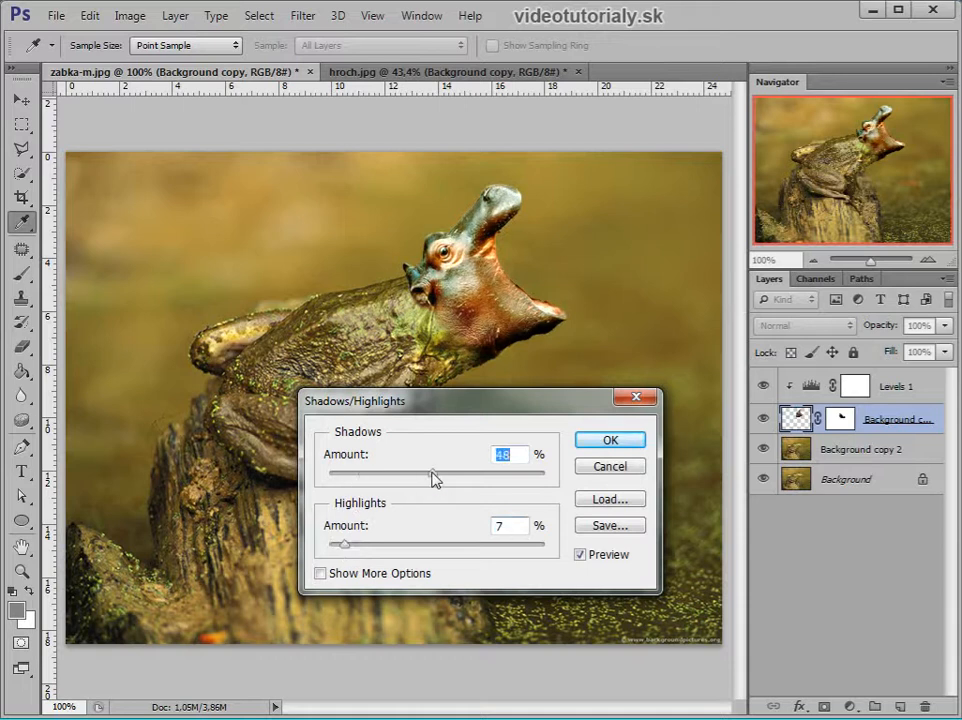
left_click_drag(357, 484, 339, 550)
left_click_drag(338, 477, 348, 481)
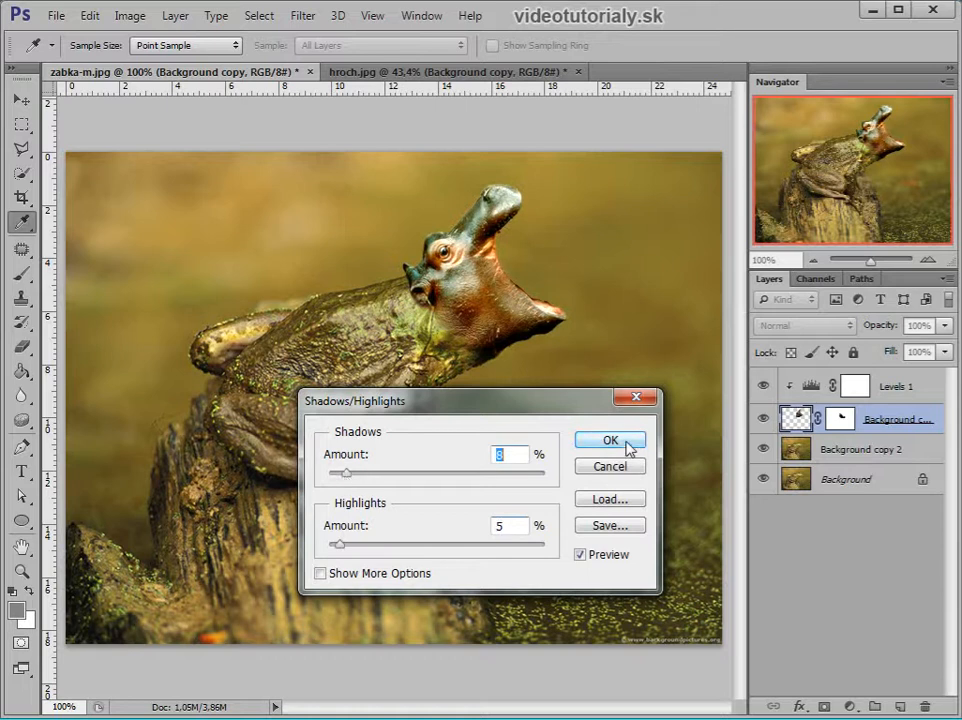
left_click(628, 443)
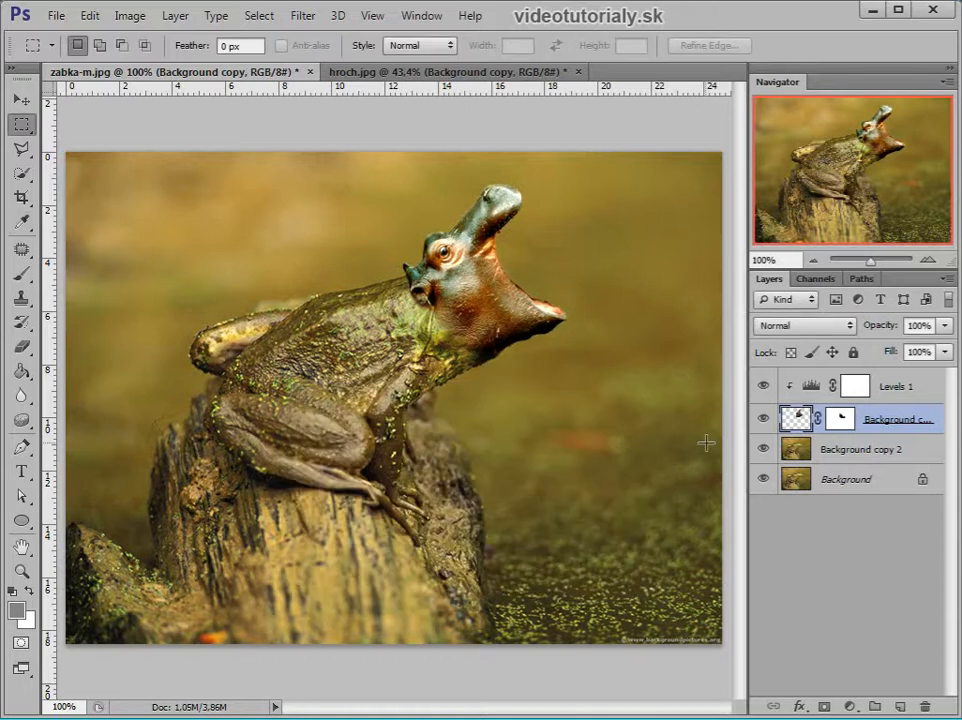
left_click(762, 387)
left_click(762, 387)
Outline a patch of skin on the frog's upper back in Background copy 2 with the lasso and copy it to a new layer.
left_click(838, 455)
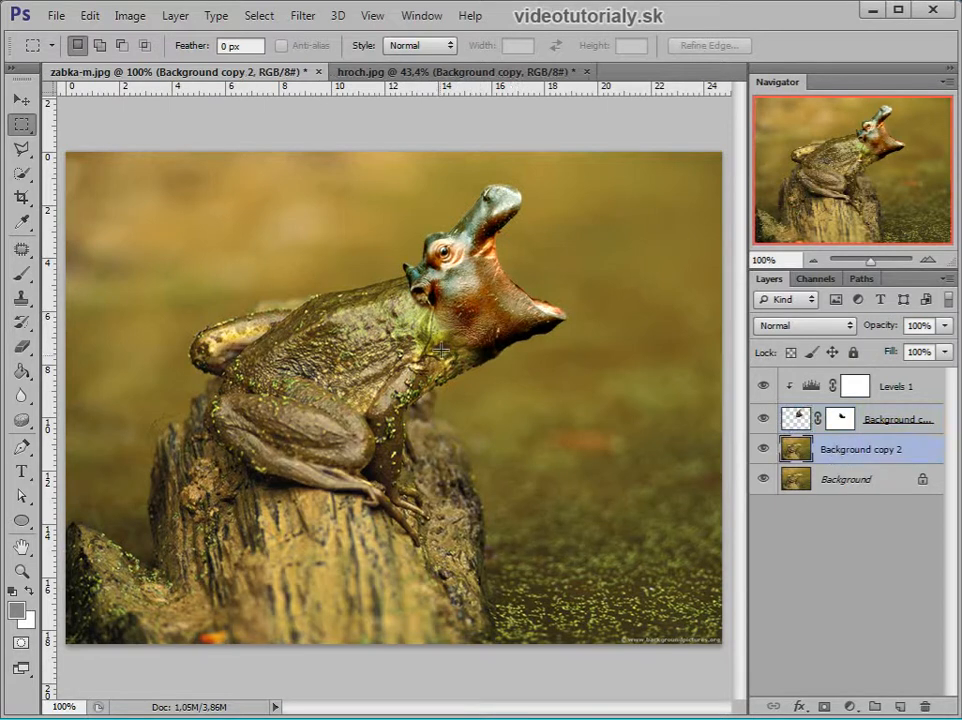
key("l")
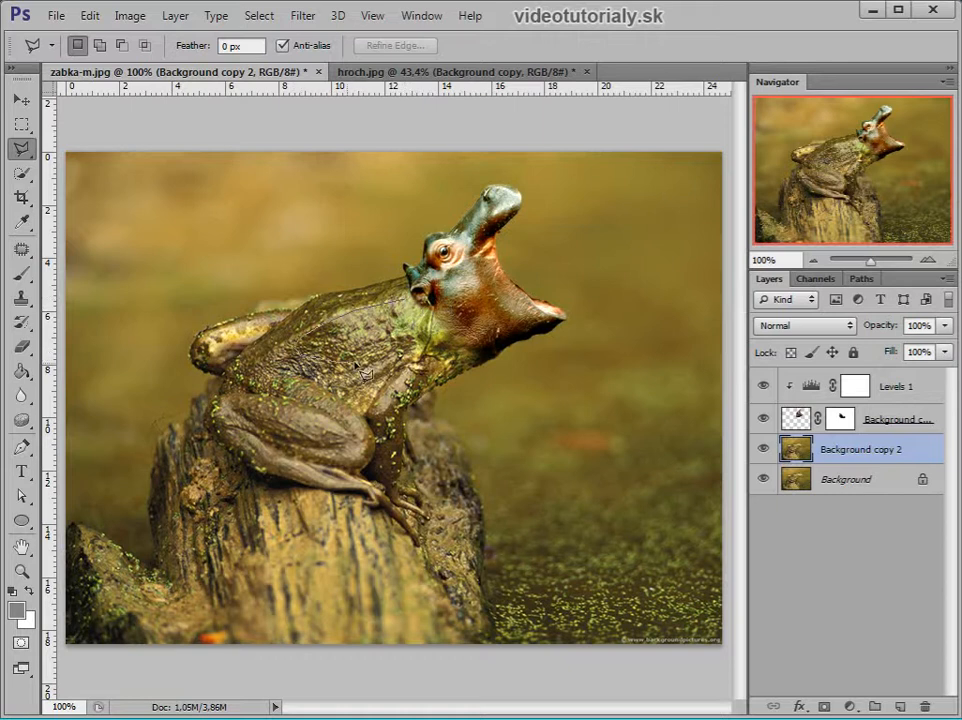
double_click(432, 325)
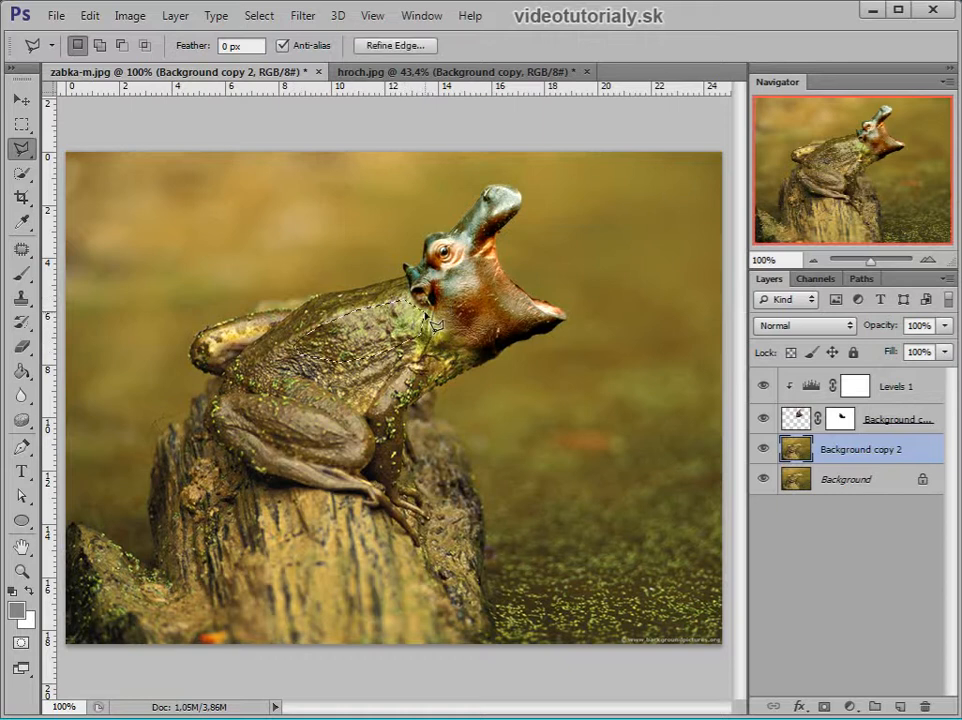
key("ctrl+j")
Bring the frog skin patch to the top of the layer stack and place it over the hippo's lower jaw.
key("v")
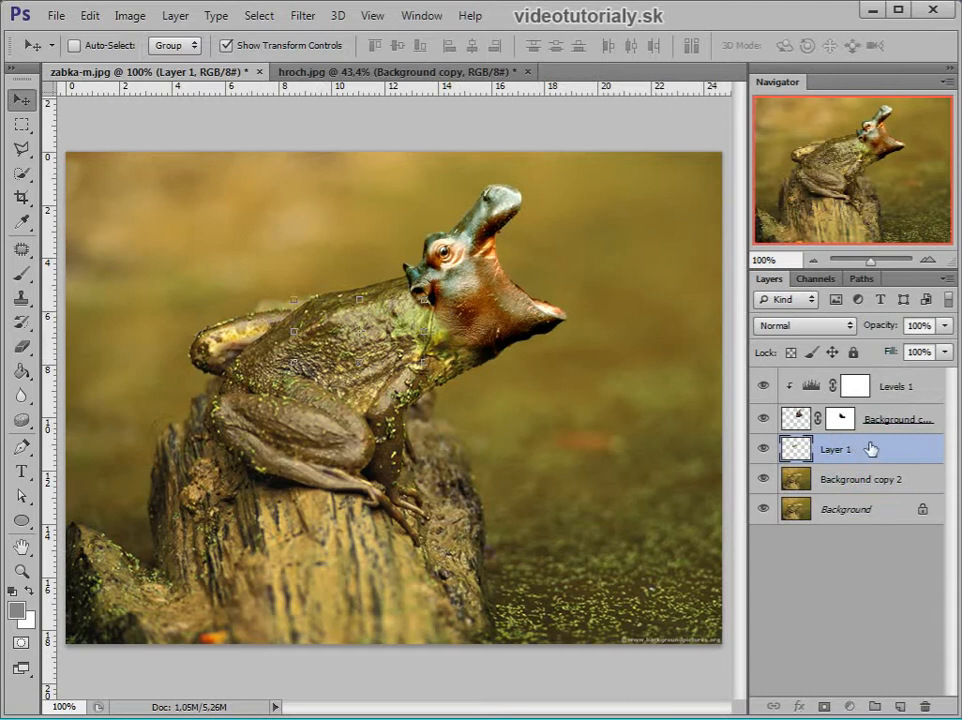
left_click_drag(871, 449, 880, 378)
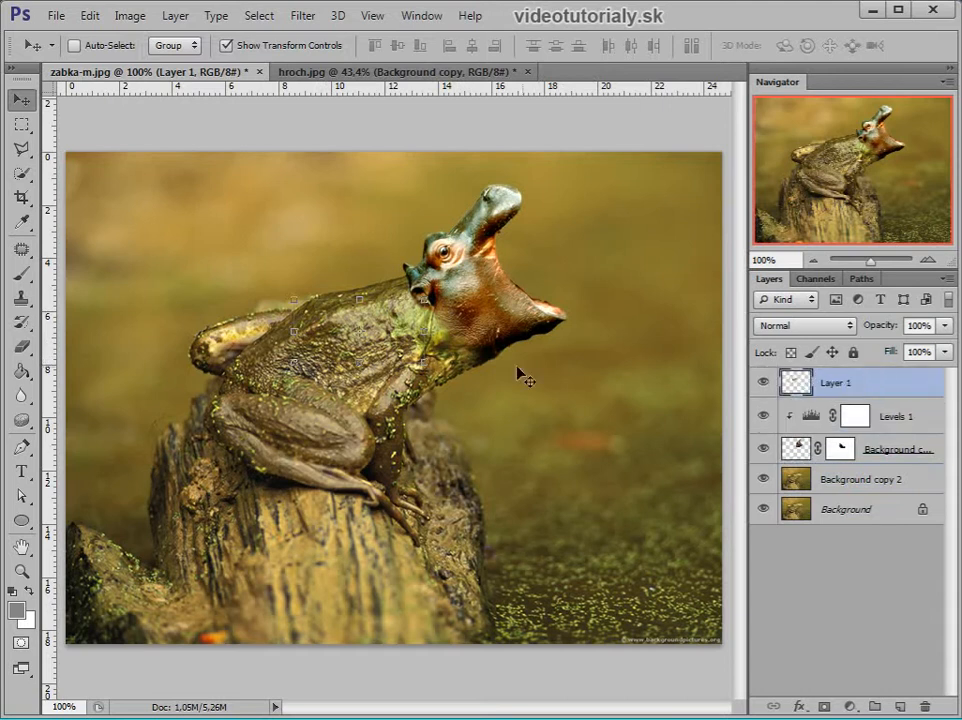
left_click_drag(398, 333, 509, 301)
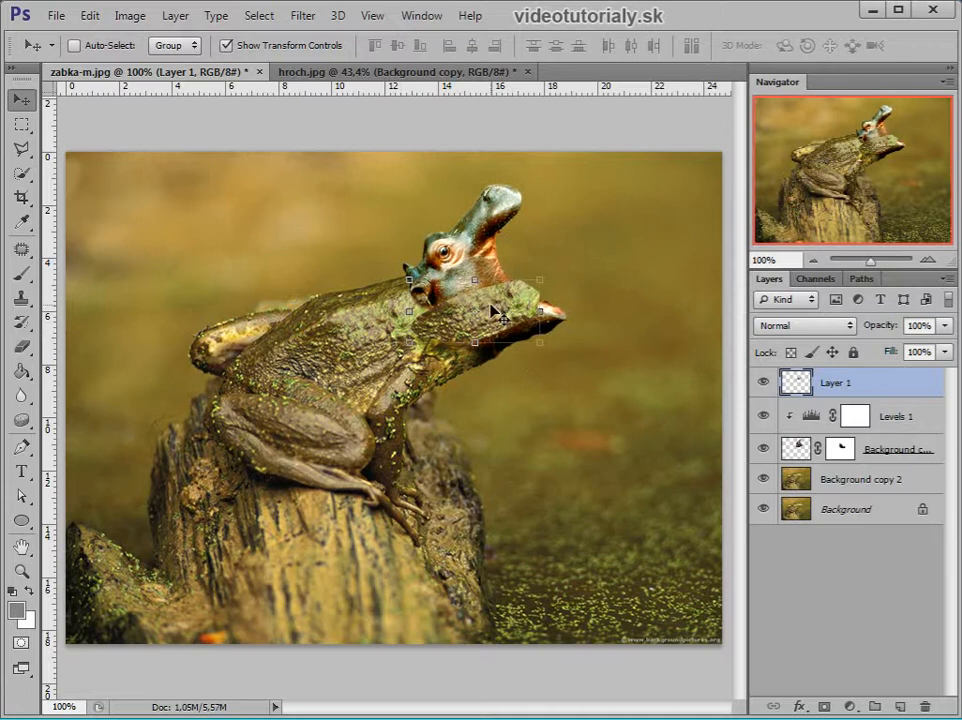
Flip the frog skin patch horizontally, rotate it slightly and position it over the hippo's lower jaw.
key("ctrl+t")
mouse_move(501, 309)
left_mouse_down()
mouse_move(512, 310)
mouse_move(496, 309)
left_mouse_up()
right_click(496, 309)
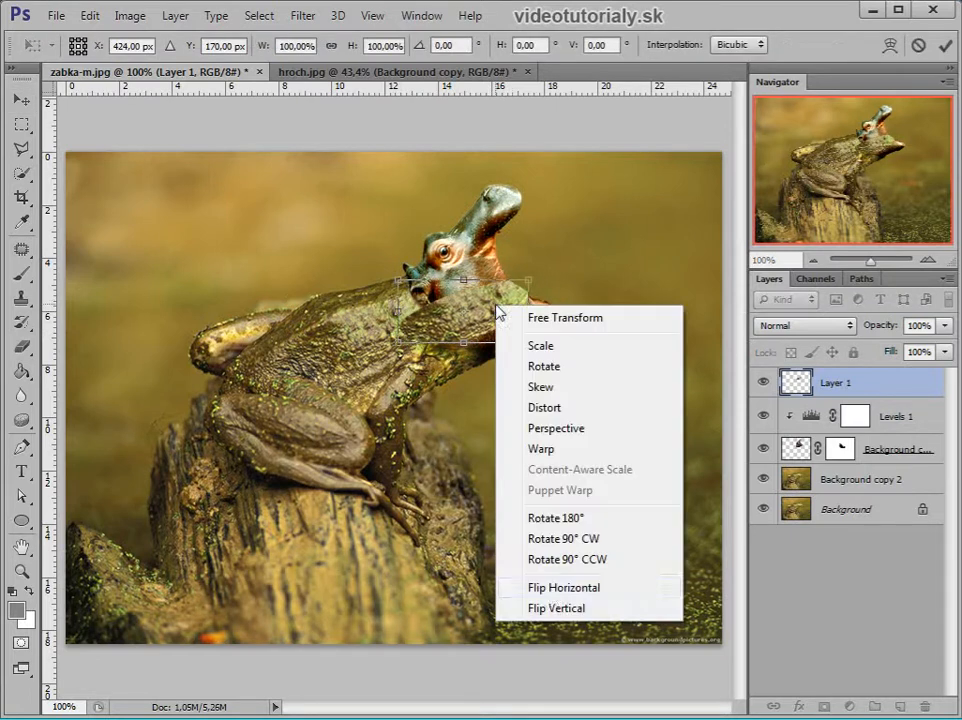
left_click(560, 588)
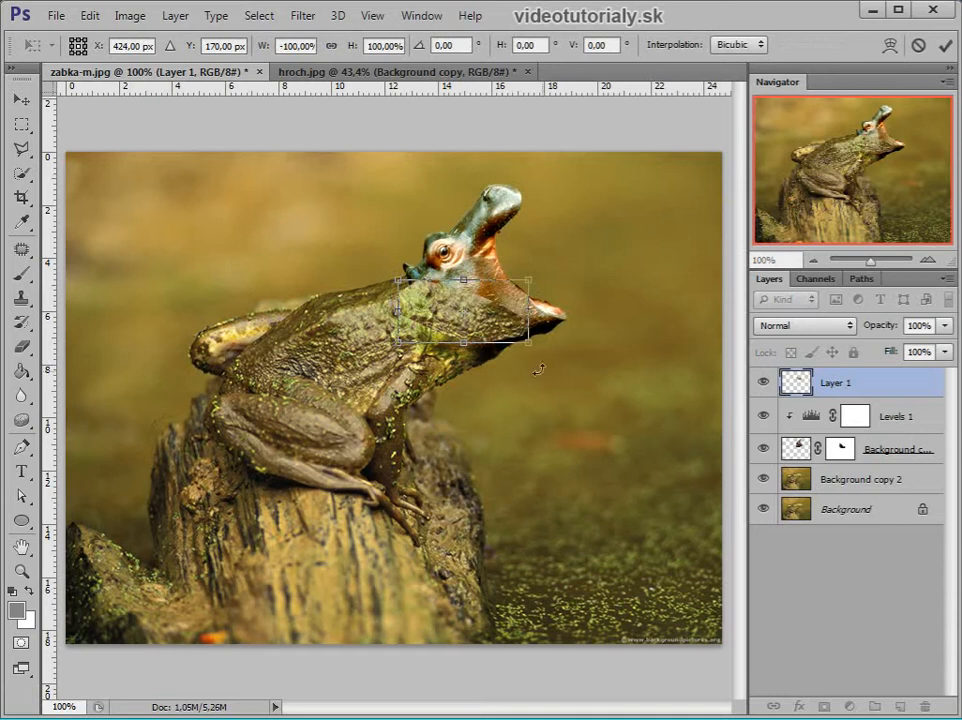
left_click_drag(540, 270, 516, 301)
key("Return")
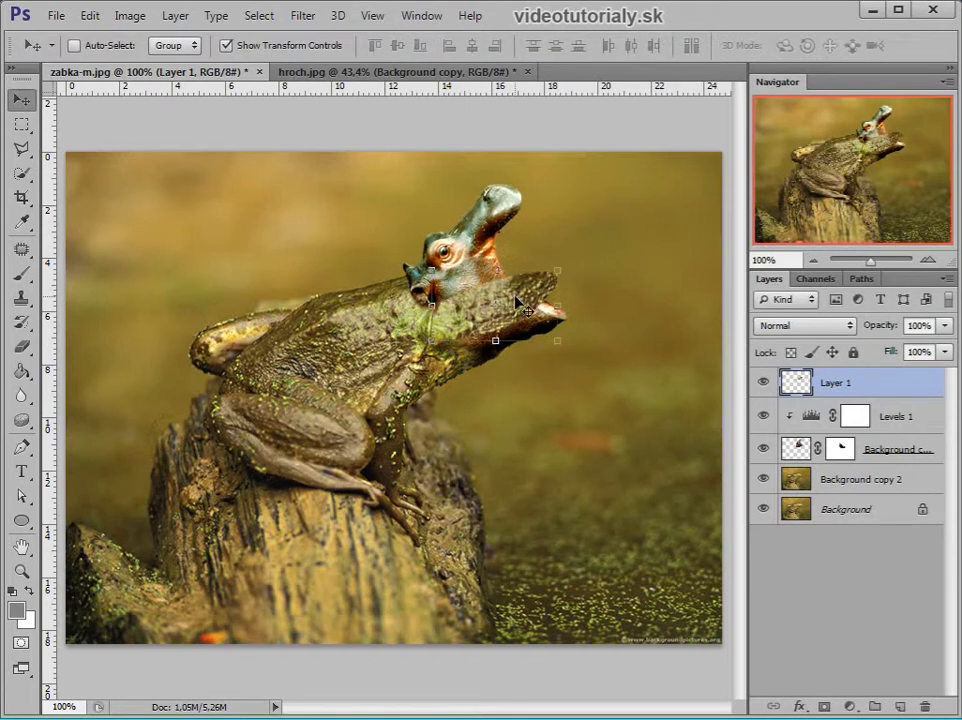
key("Left")
key("Left")
key("Left")
key("Left")
Set the skin patch layer's blend mode to Lighten and check its placement on the jaw.
left_click(800, 326)
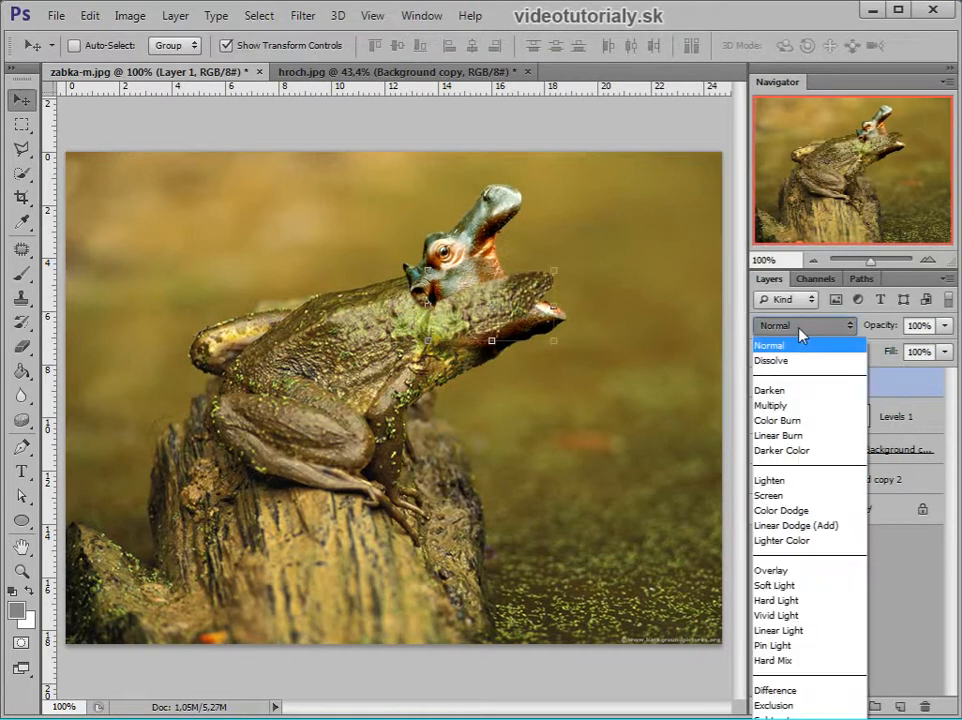
left_click(804, 488)
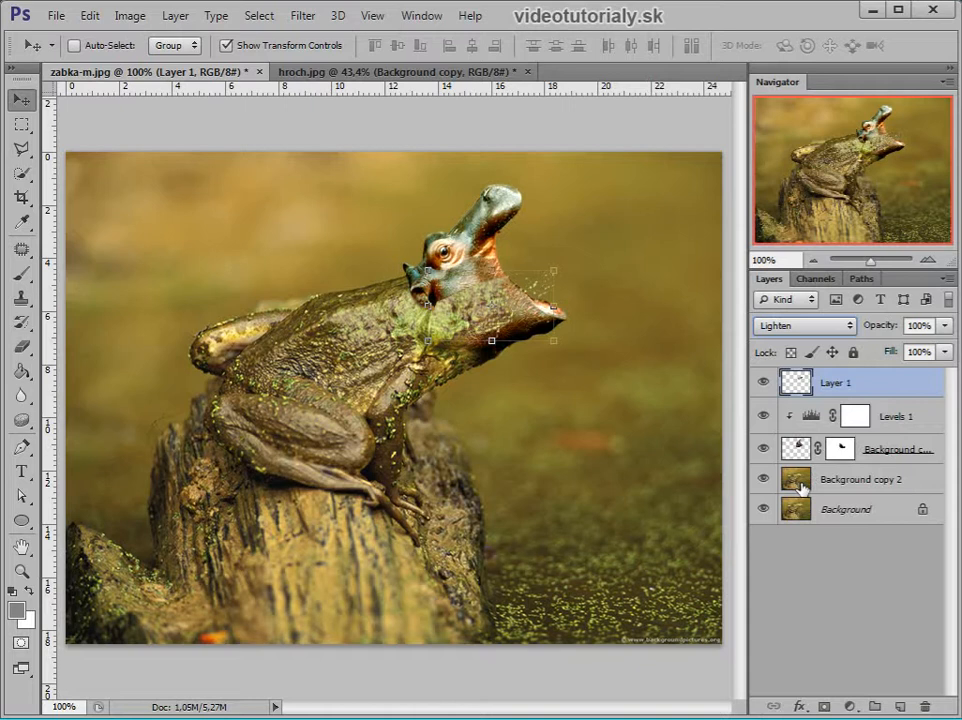
left_click_drag(501, 307, 507, 310)
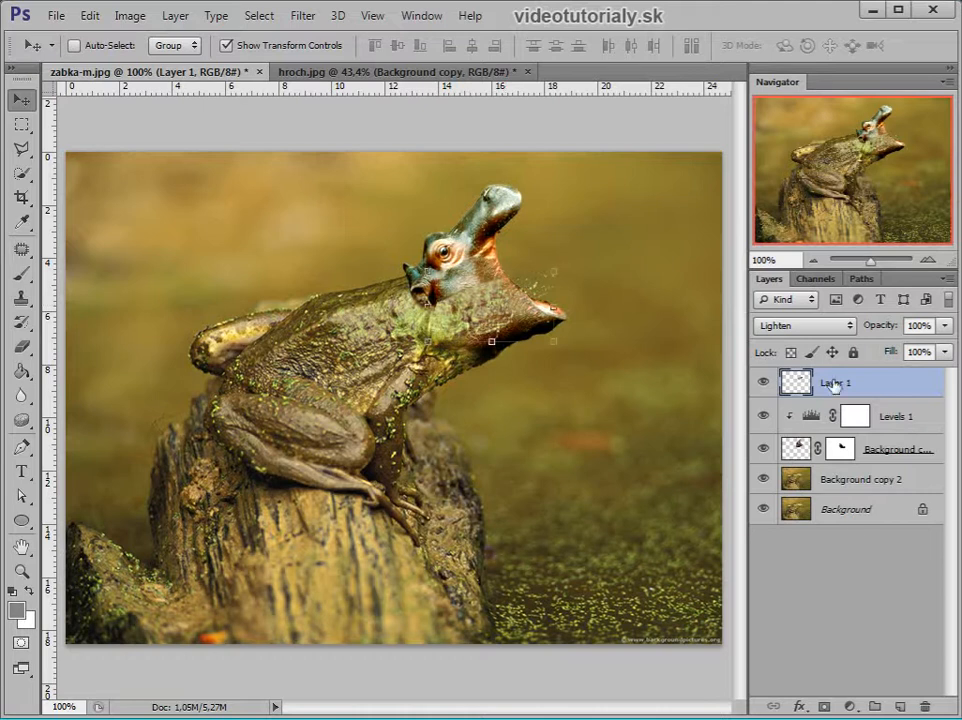
Add a layer mask to Layer 1 and paint out the patch's overspill above the jaw in black with a soft 42 px brush.
left_click(822, 707)
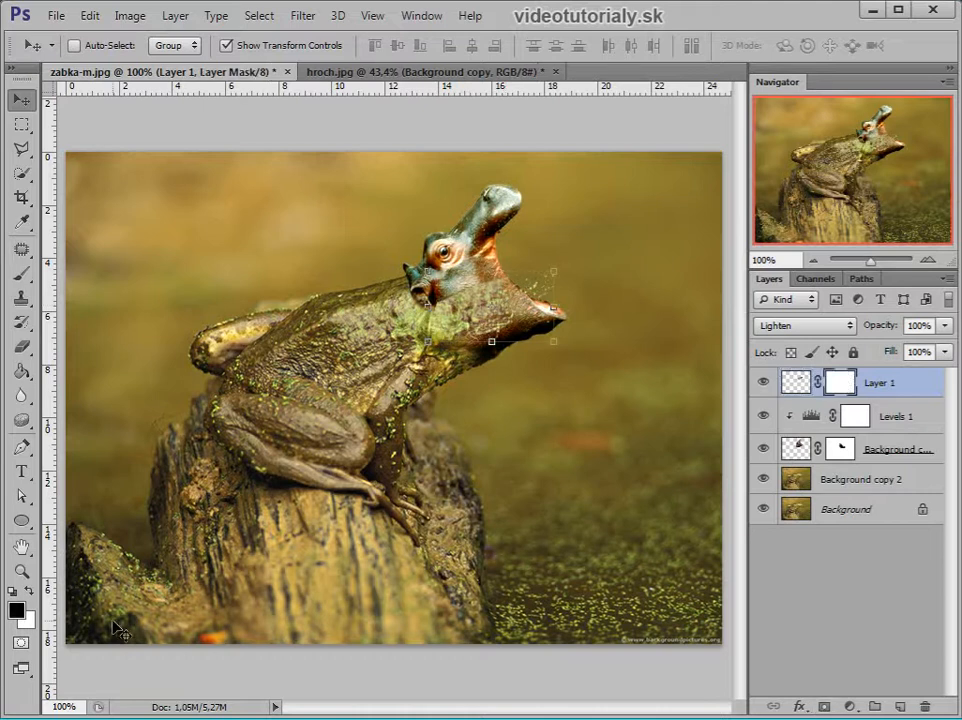
key("b")
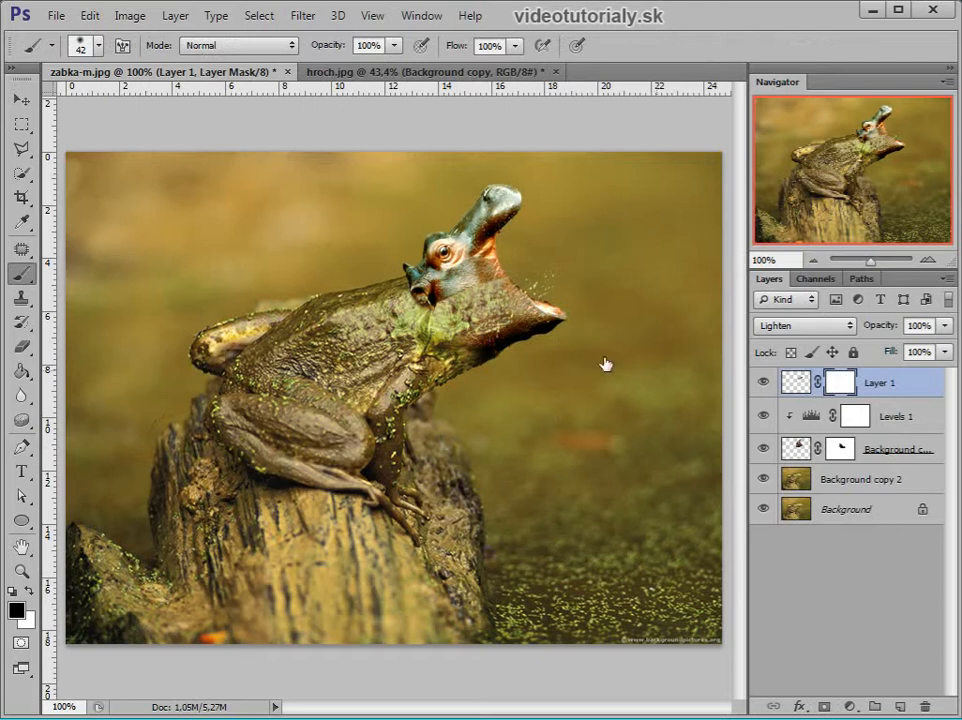
mouse_move(531, 274)
left_mouse_down()
mouse_move(515, 262)
mouse_move(479, 265)
left_mouse_up()
Set the brush to 34 px with 14% hardness and mask out the patch's edges on the cheek and jaw tip.
right_click(488, 269)
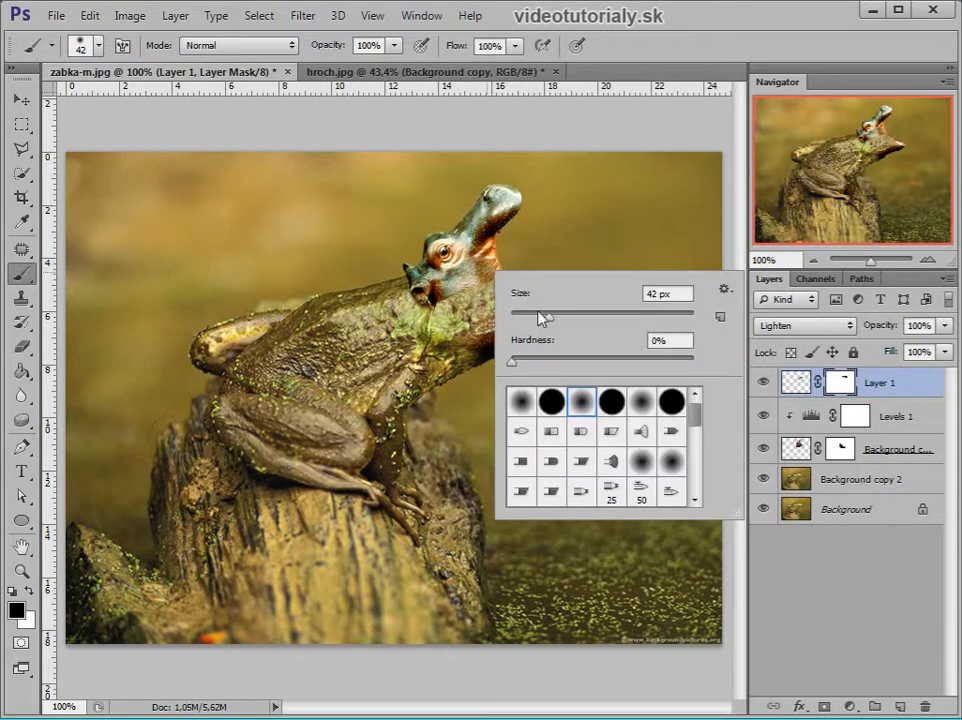
left_click(537, 362)
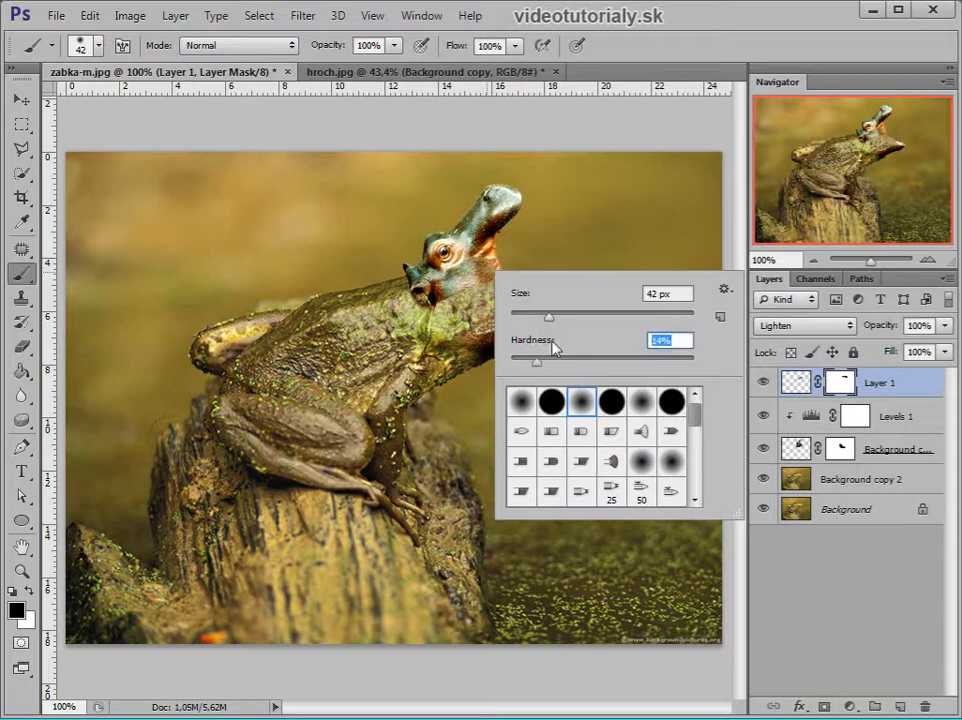
left_click_drag(548, 318, 542, 319)
left_click(480, 279)
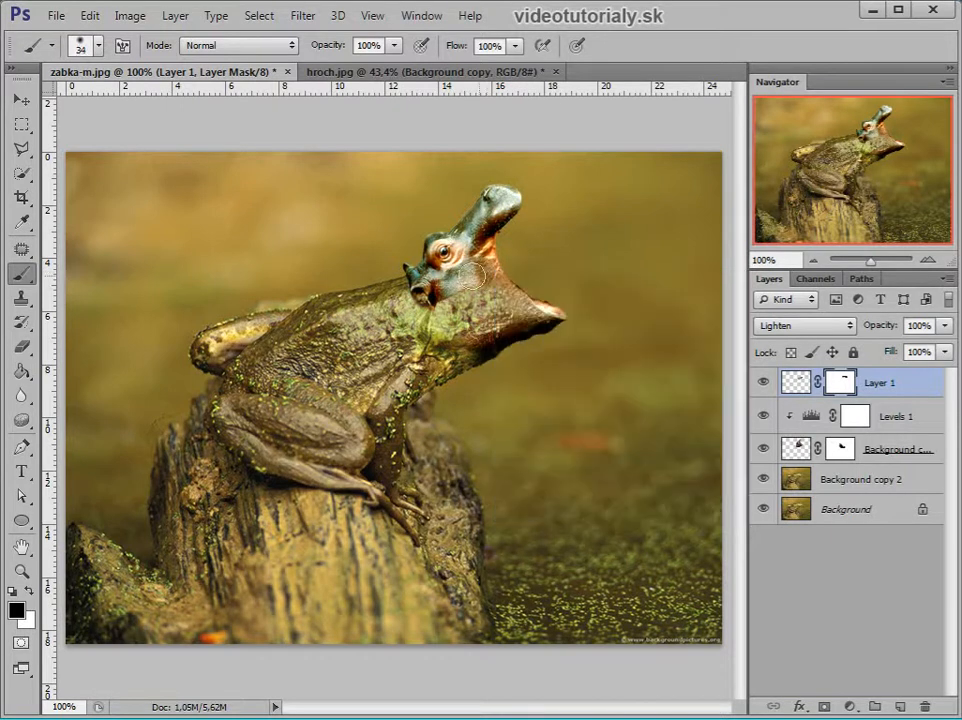
mouse_move(459, 281)
left_mouse_down()
mouse_move(425, 300)
mouse_move(423, 340)
mouse_move(455, 353)
mouse_move(526, 337)
left_mouse_up()
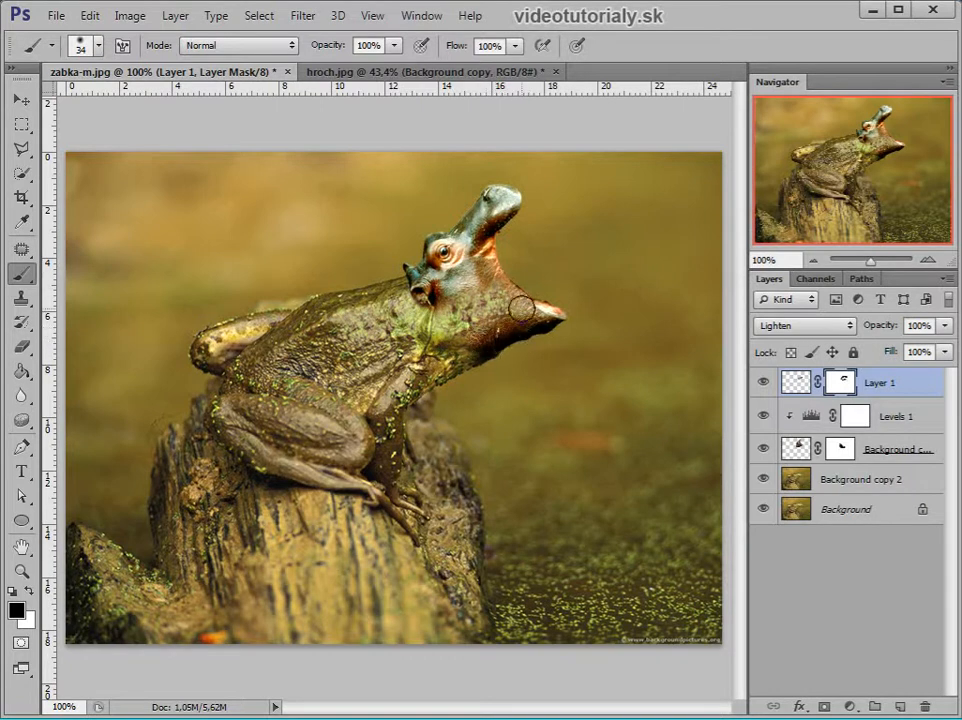
Duplicate the masked skin patch lower on the jaw and paint out the copy's overspill beyond the jawline on its mask.
key("v")
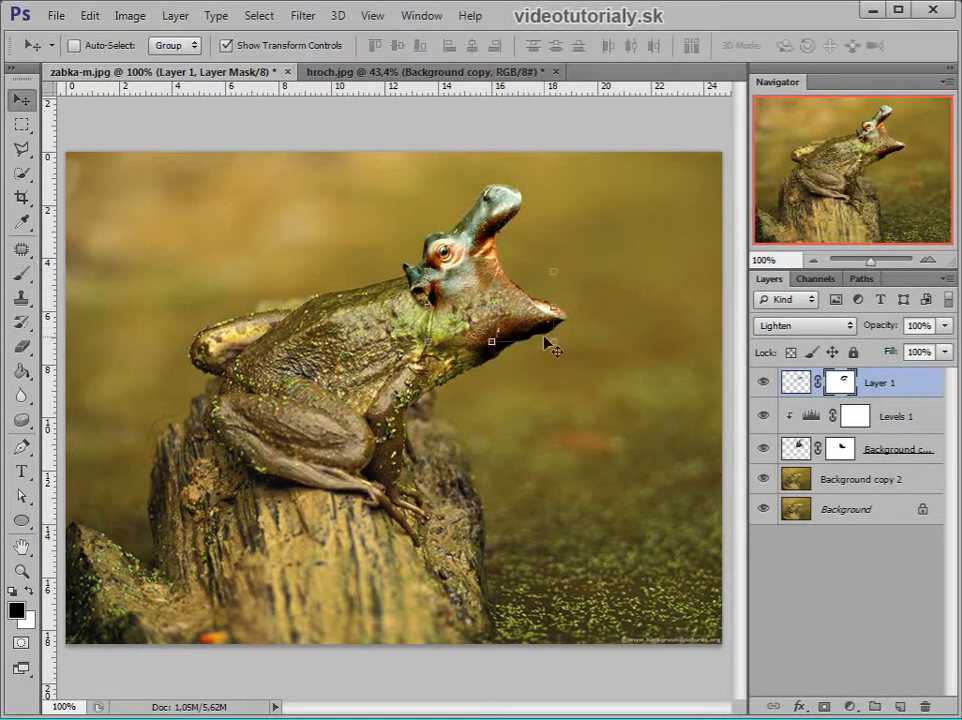
left_click_drag(468, 307, 475, 342)
key("ctrl+j")
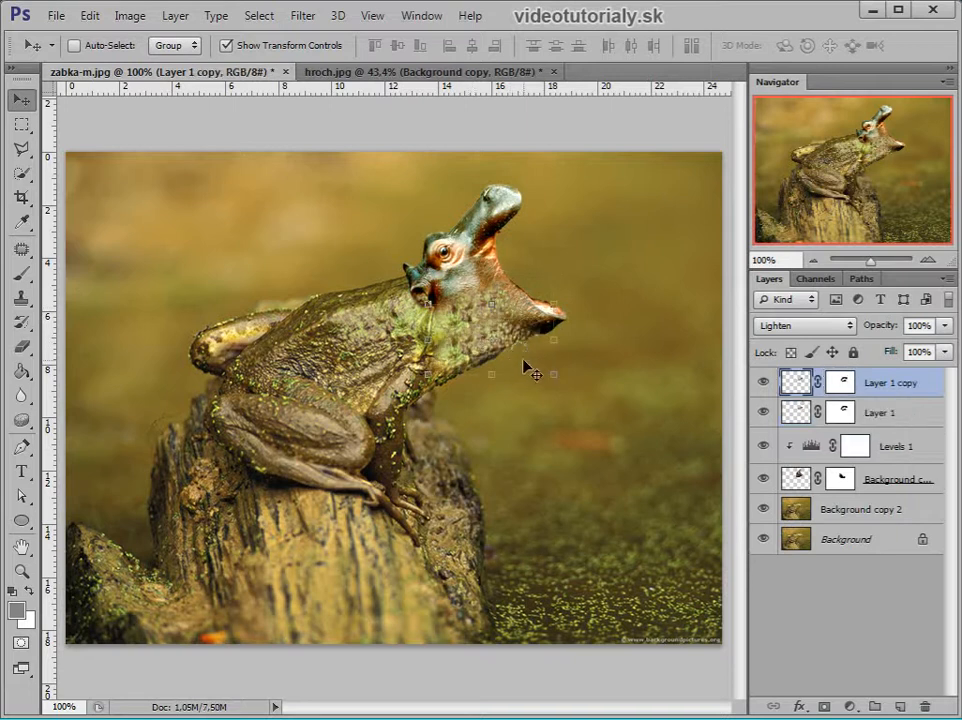
key("b")
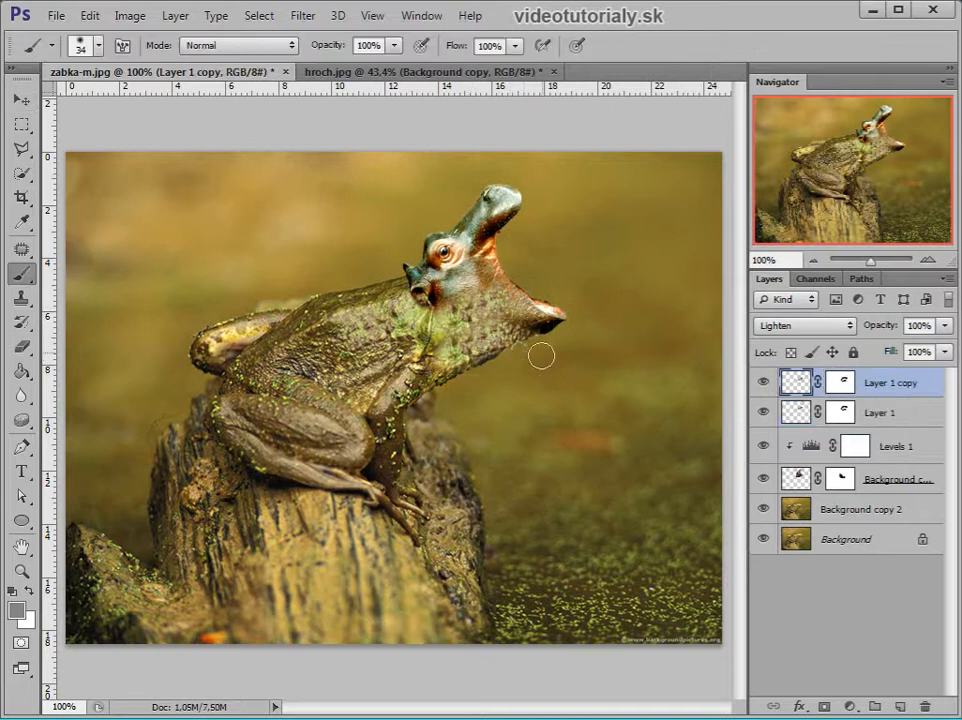
left_click(843, 383)
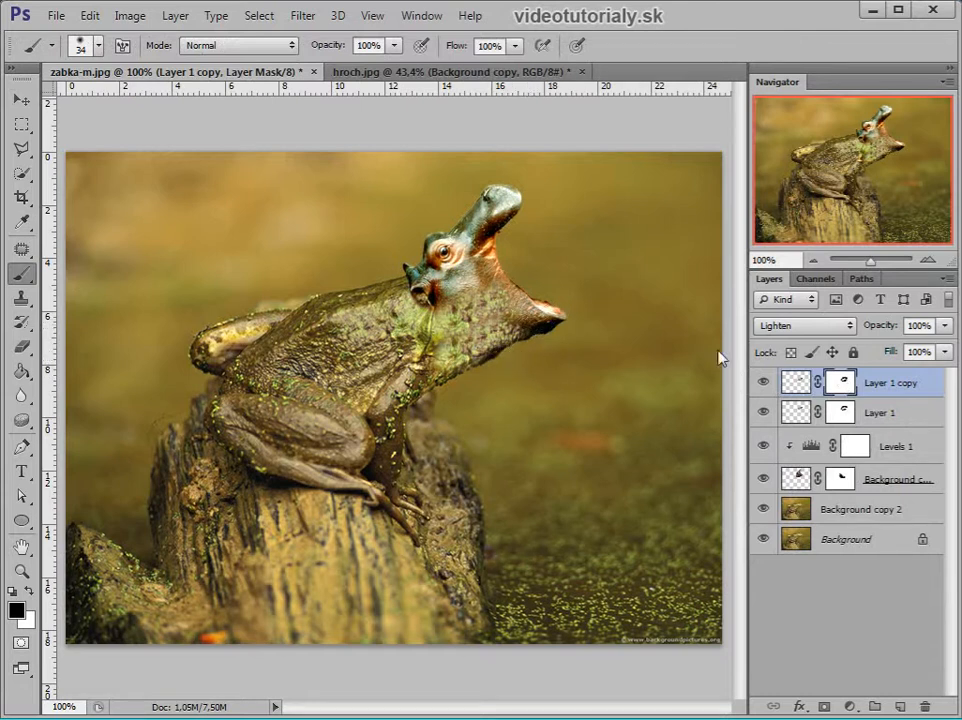
left_click_drag(557, 309, 531, 336)
Flip the duplicated skin patch vertically and rotate it to 127.25° so that it covers the lower jaw.
key("v")
key("ctrl+t")
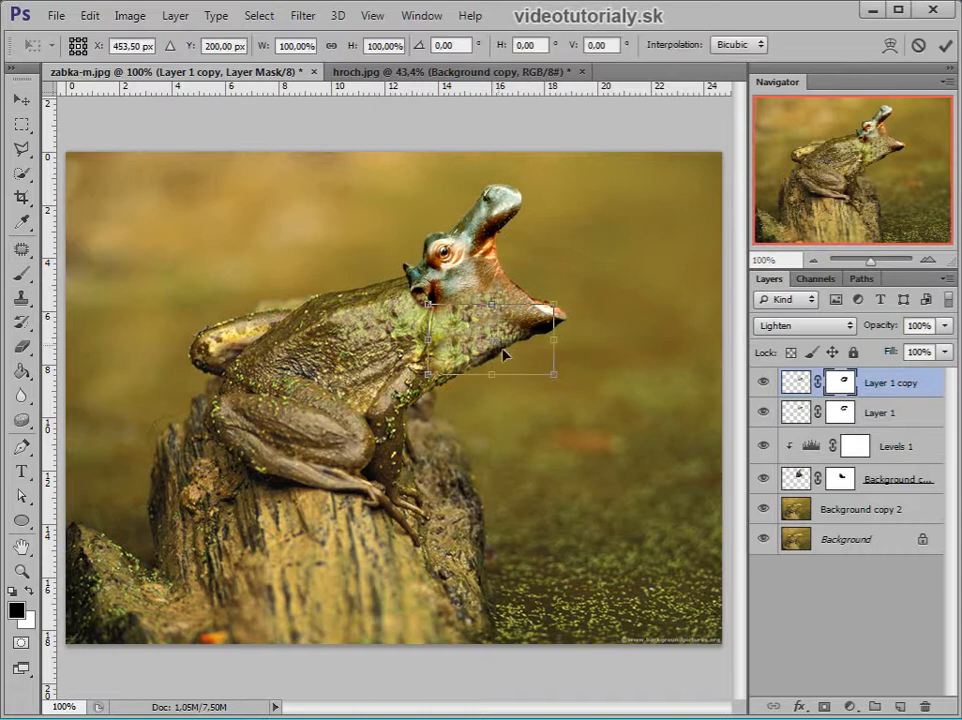
right_click(513, 340)
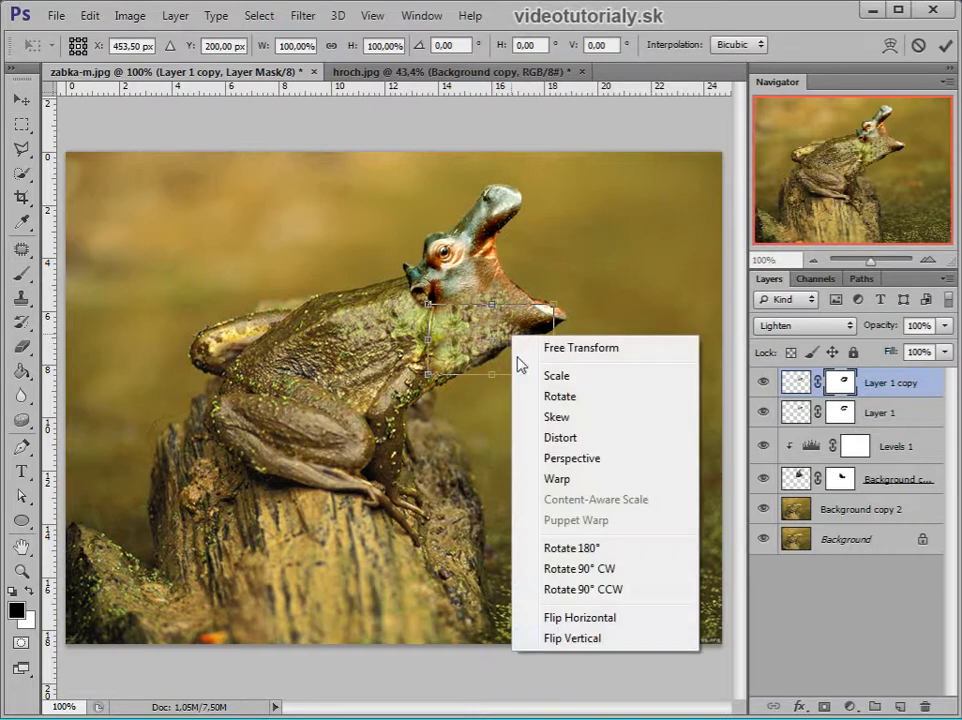
left_click(578, 640)
left_click_drag(567, 297, 522, 334)
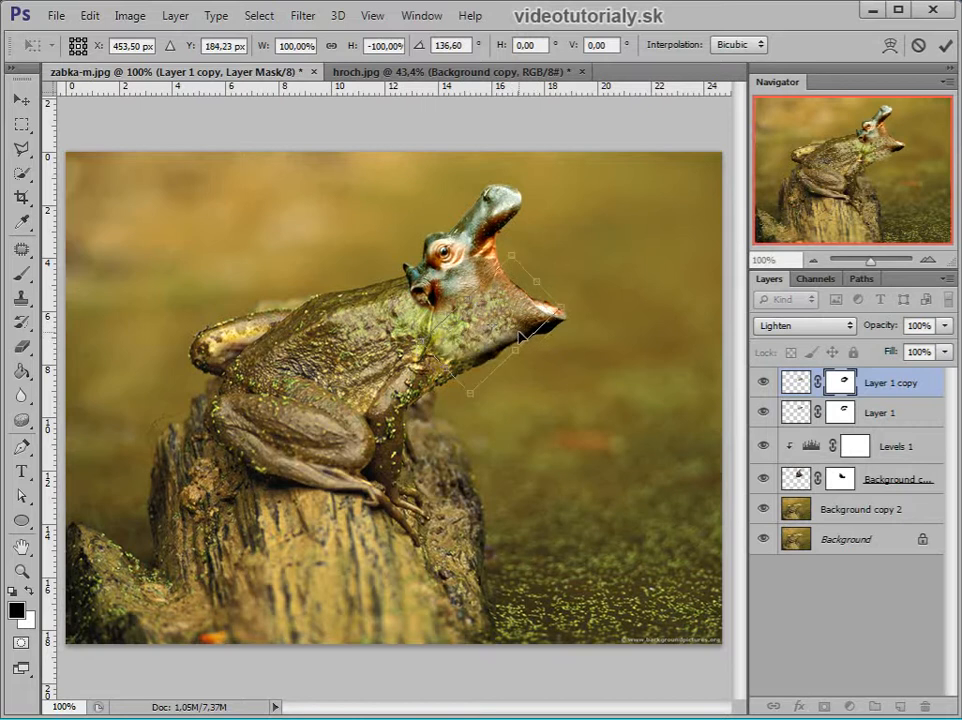
mouse_move(543, 230)
left_mouse_down()
mouse_move(532, 217)
mouse_move(552, 238)
left_mouse_up()
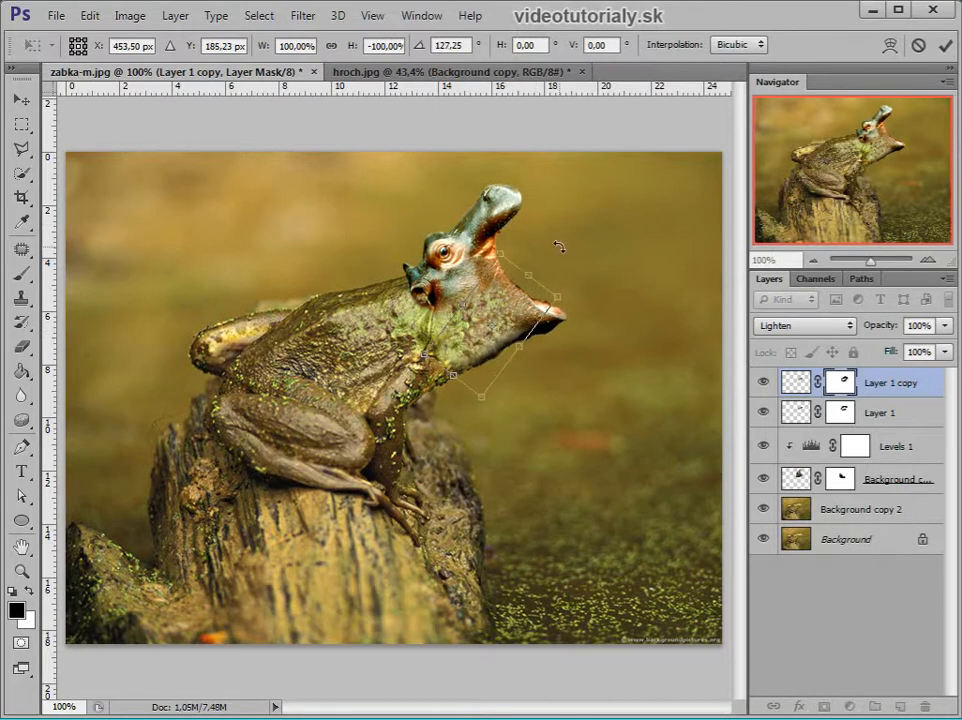
Nudge the duplicated skin patch about 10 px right and 5 px up along the jaw and apply the transform.
key("Right")
key("Right")
key("Right")
key("Right")
key("Right")
key("Right")
key("Up")
key("Right")
key("Right")
key("Right")
key("Right")
key("Up")
key("Up")
key("Up")
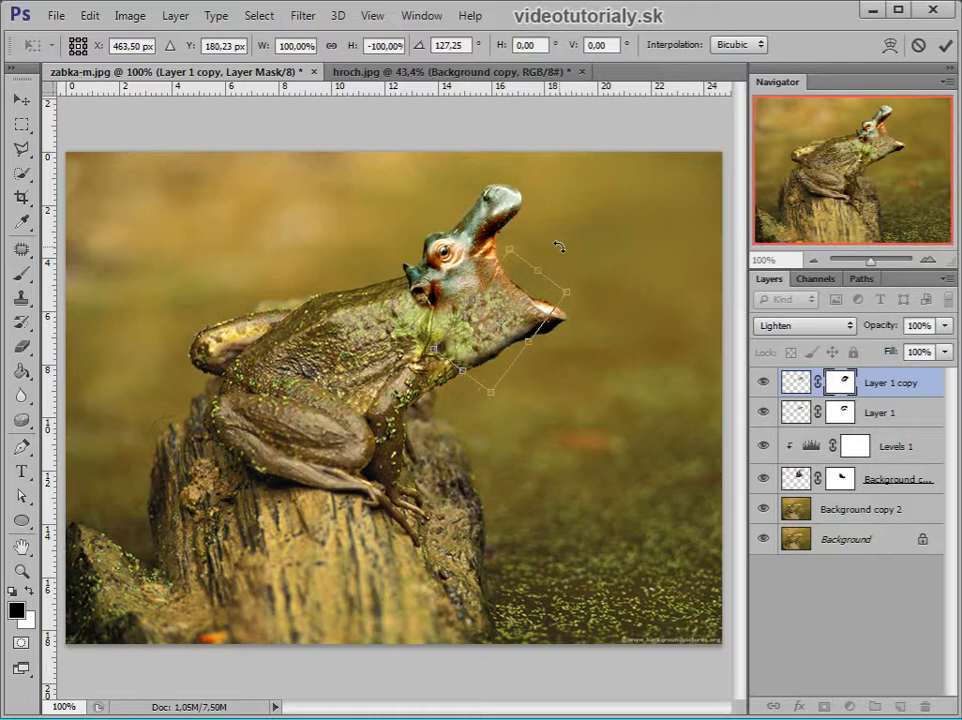
key("Return")
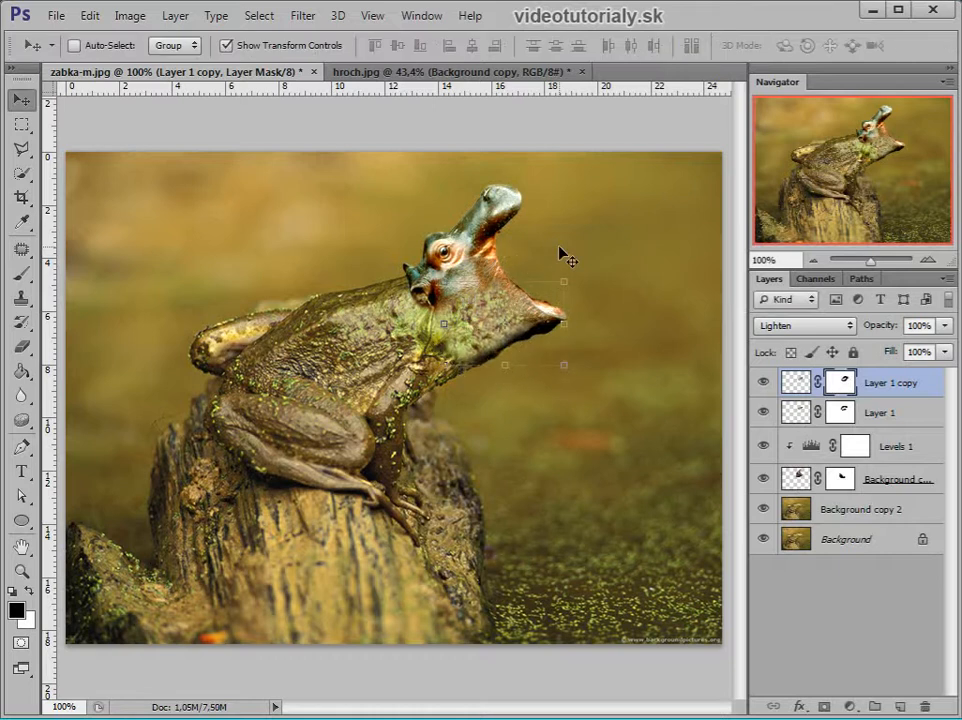
key("Right")
key("Right")
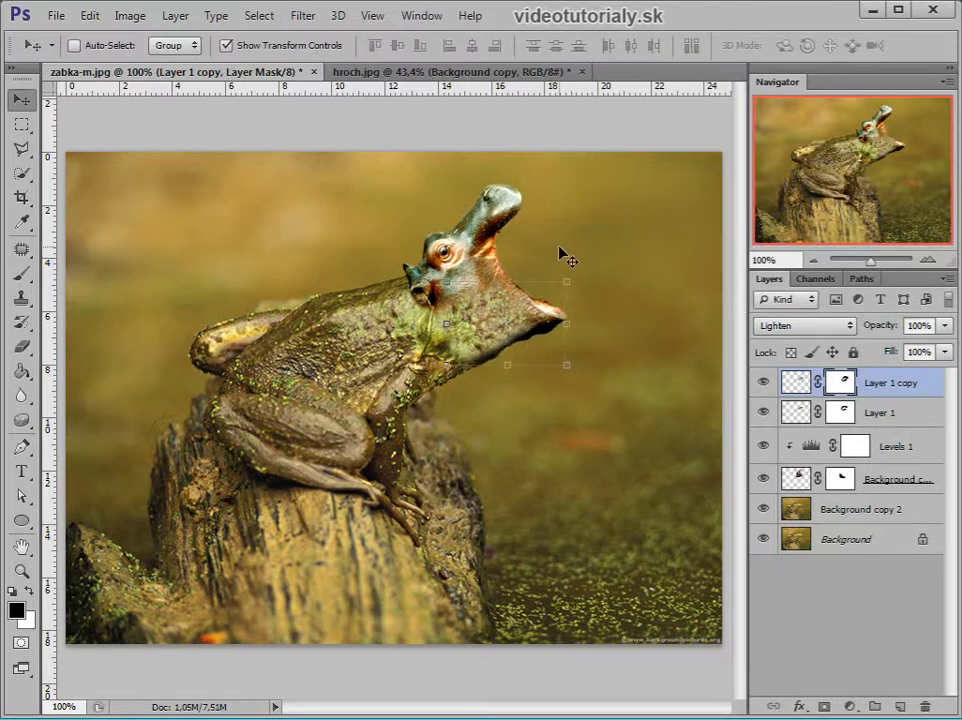
Set the opacity of Layer 1 copy to 75%.
left_click(20, 125)
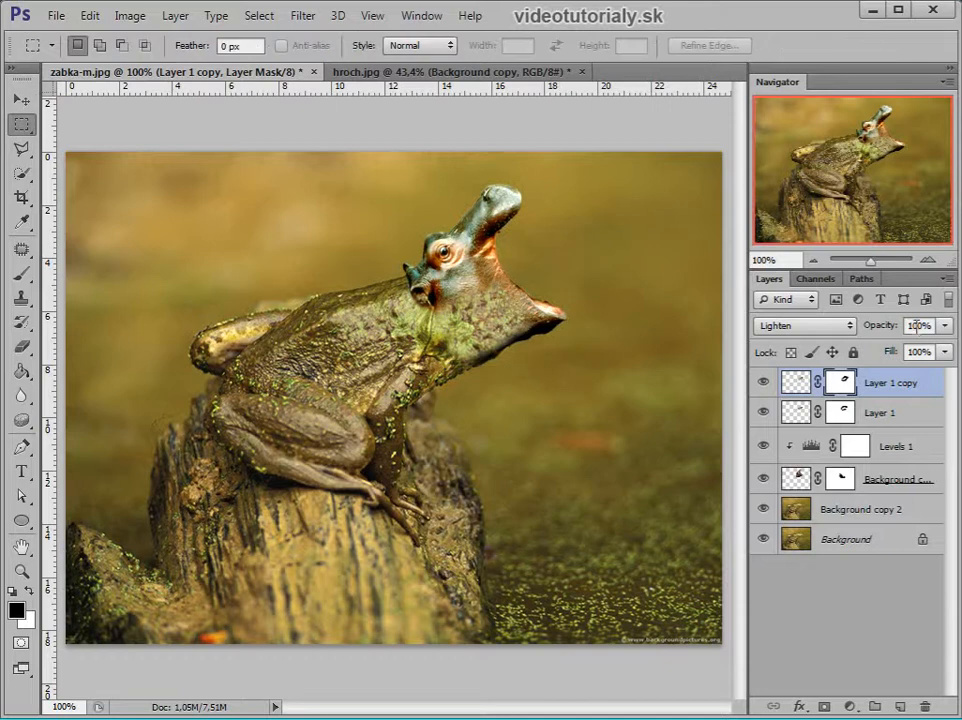
key("v")
key("7")
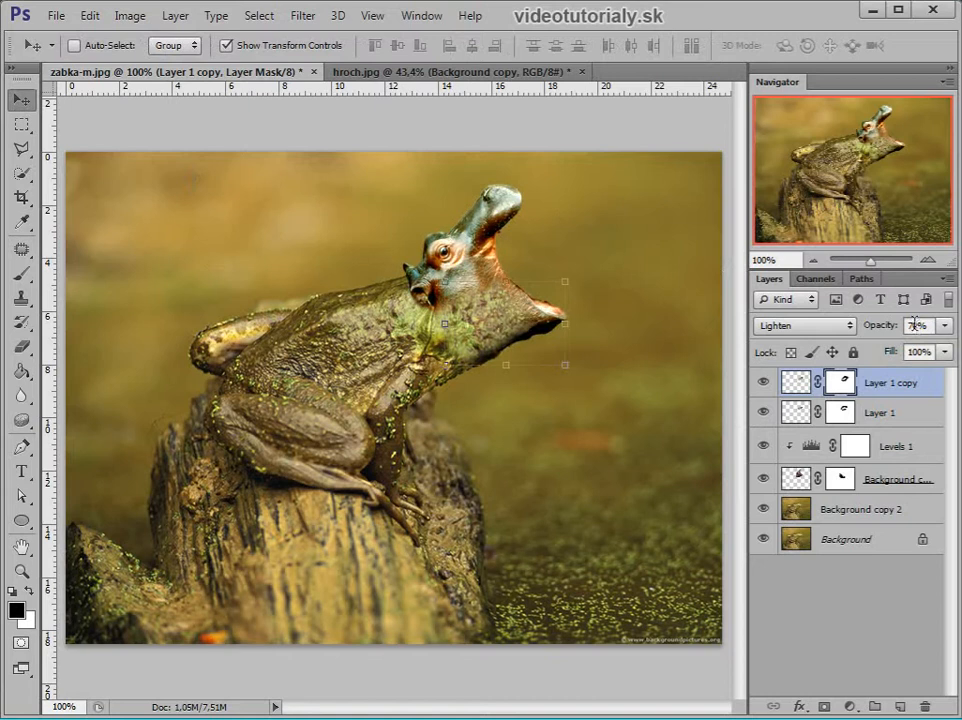
key("m")
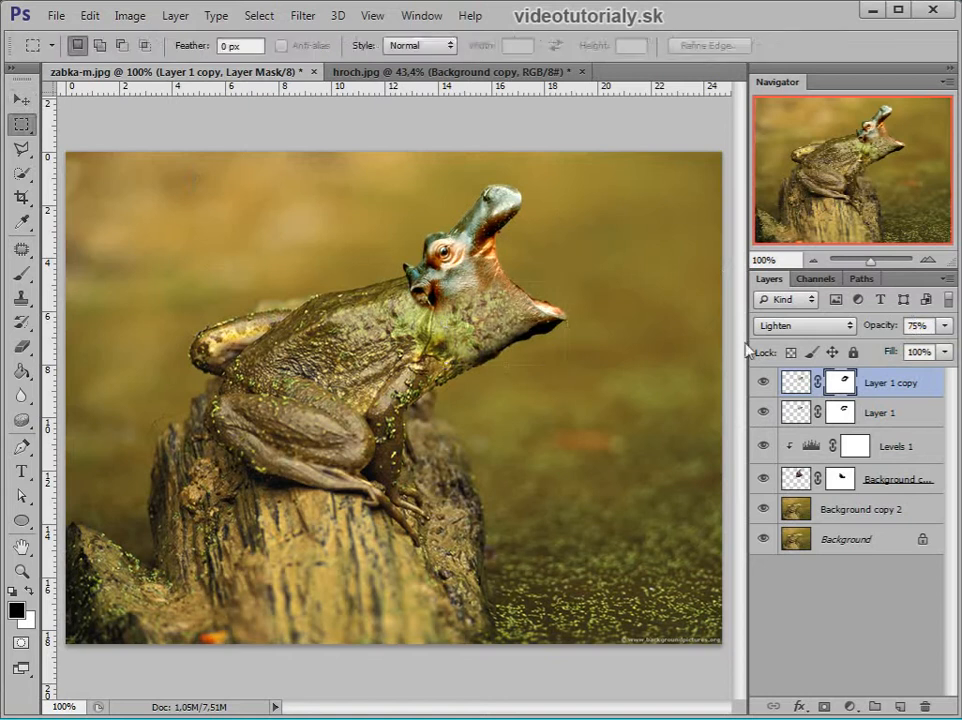
Outline a long strip of skin along the frog's upper back in Background copy 2 with the lasso and copy it to a new layer.
left_click(792, 511)
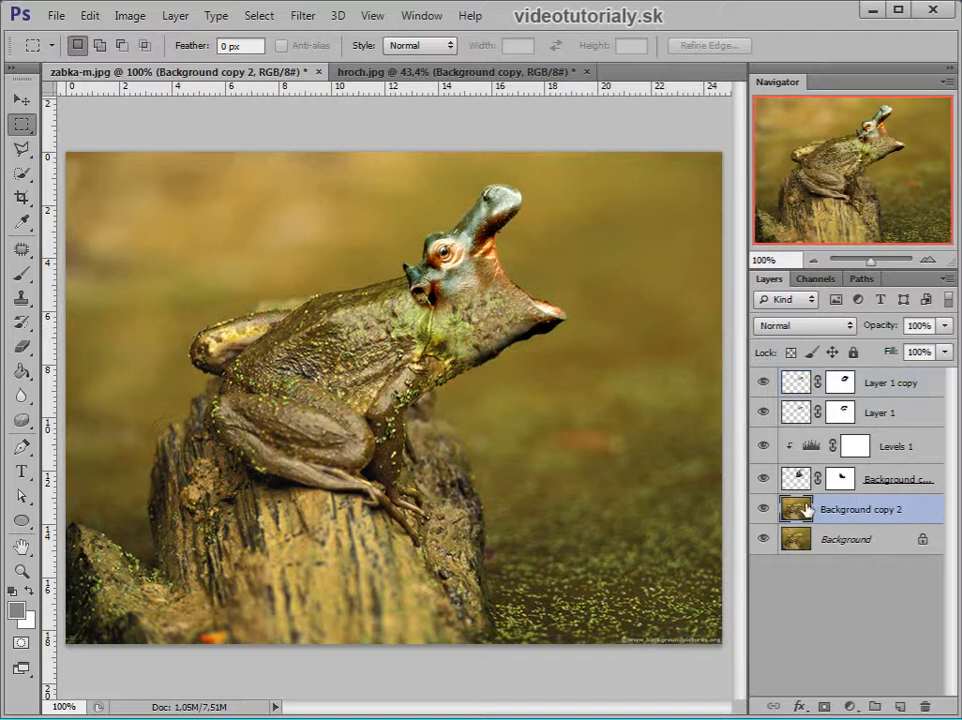
key("l")
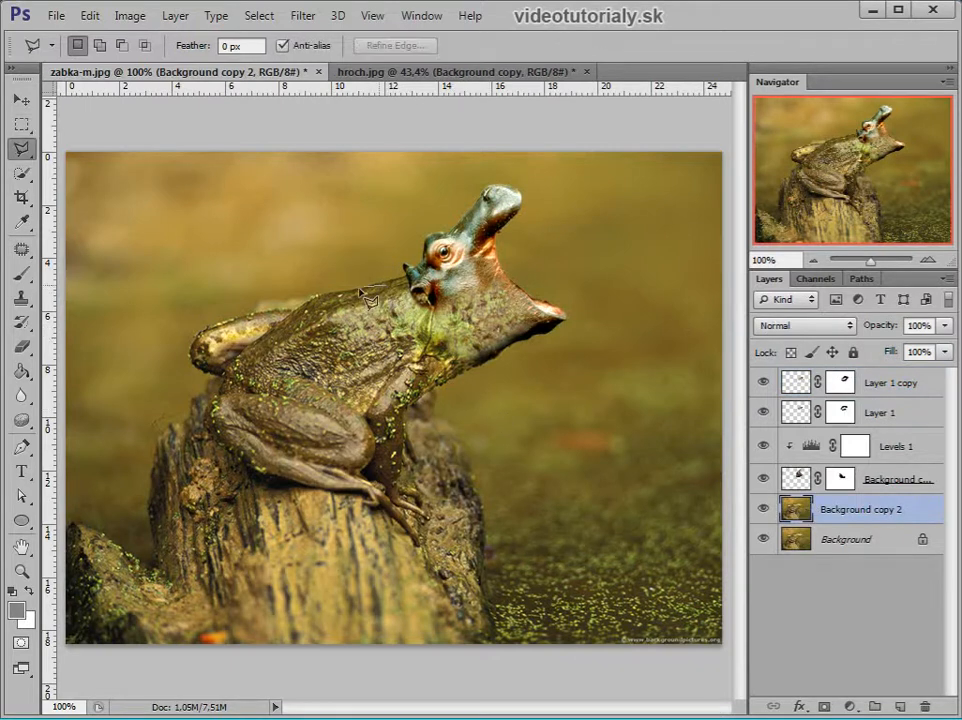
left_click(311, 303)
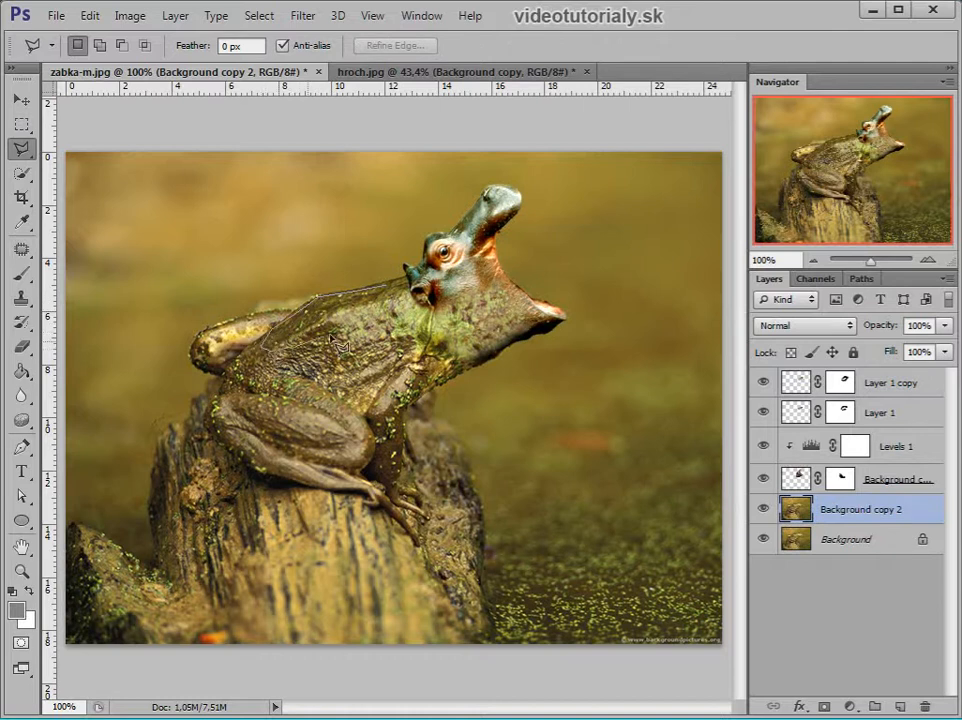
double_click(393, 313)
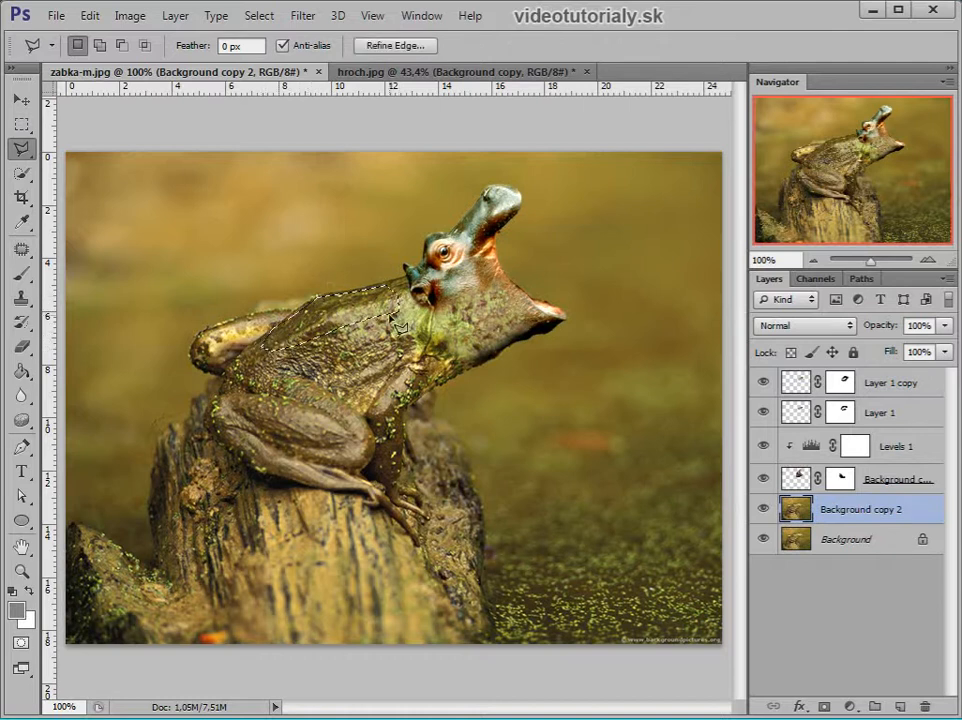
key("ctrl+j")
Bring the new skin strip to the top of the layer stack, rotate it about -25.6° and place it over the hippo's upper snout.
key("v")
left_click_drag(884, 496, 830, 378)
left_click_drag(428, 316, 479, 223)
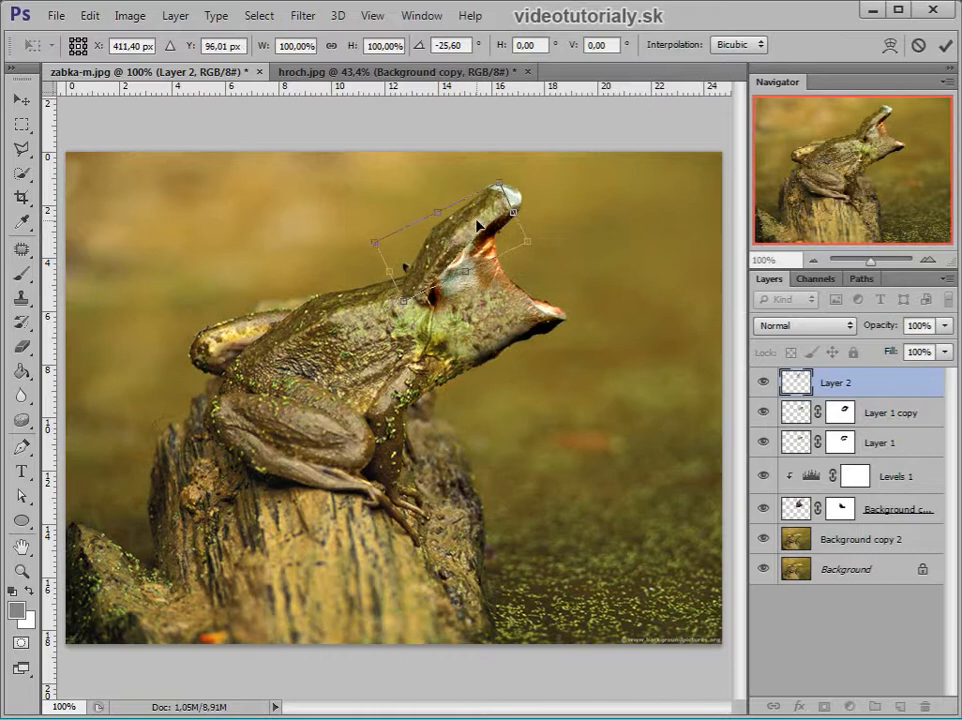
key("Return")
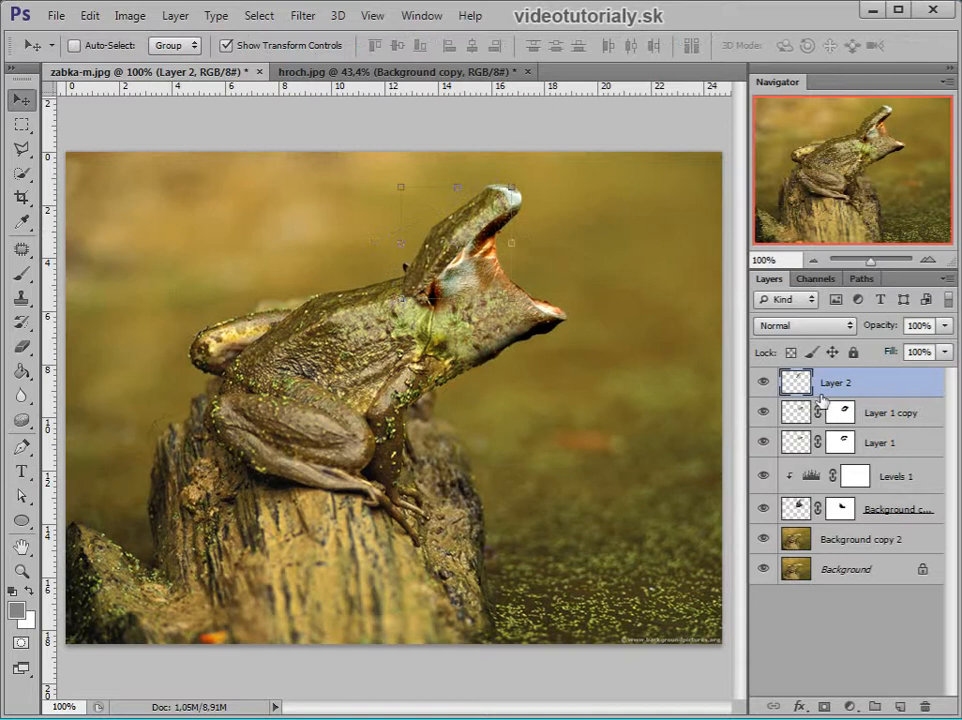
Load the hippo head layer's outline as a selection and compare the head with and without the Layer 2 skin strip.
left_click_drag(810, 478, 799, 507)
left_click(799, 510, "ctrl")
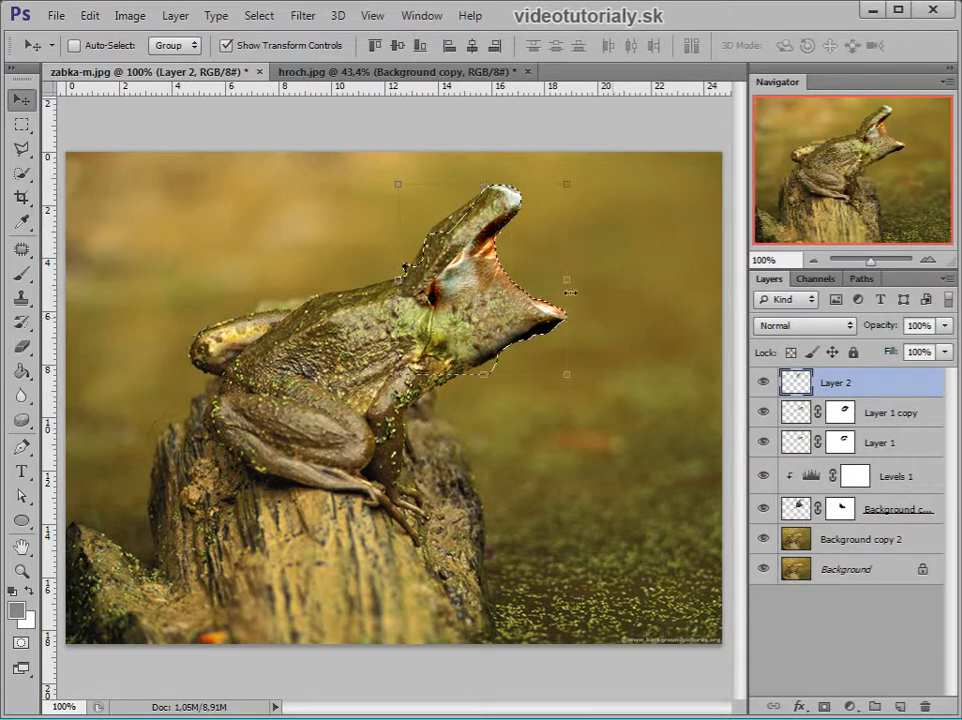
key("m")
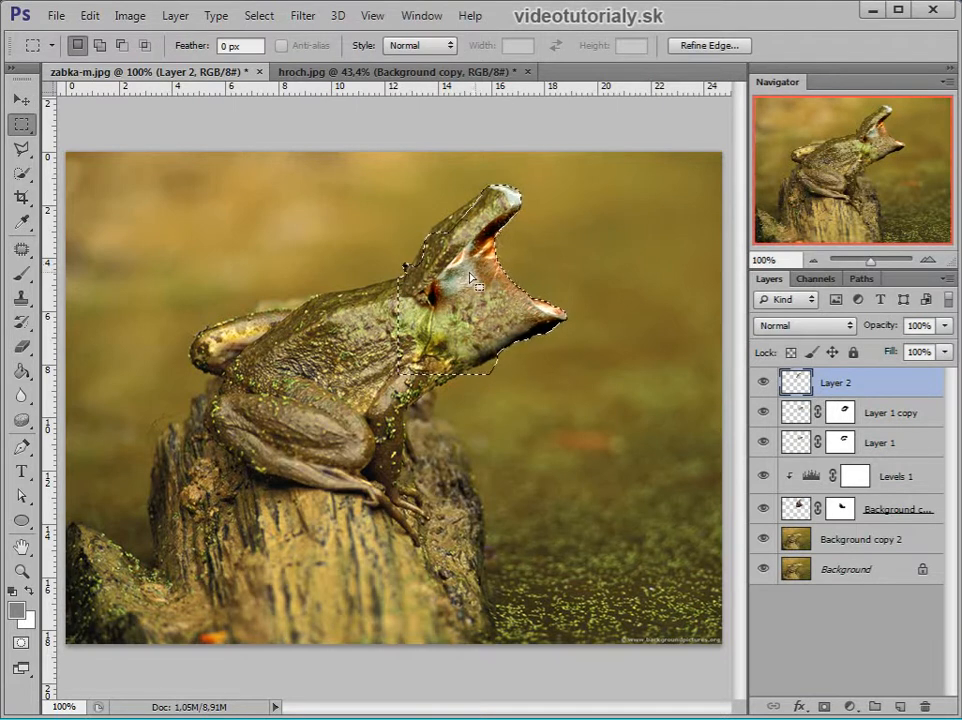
left_click(764, 383)
left_click(764, 383)
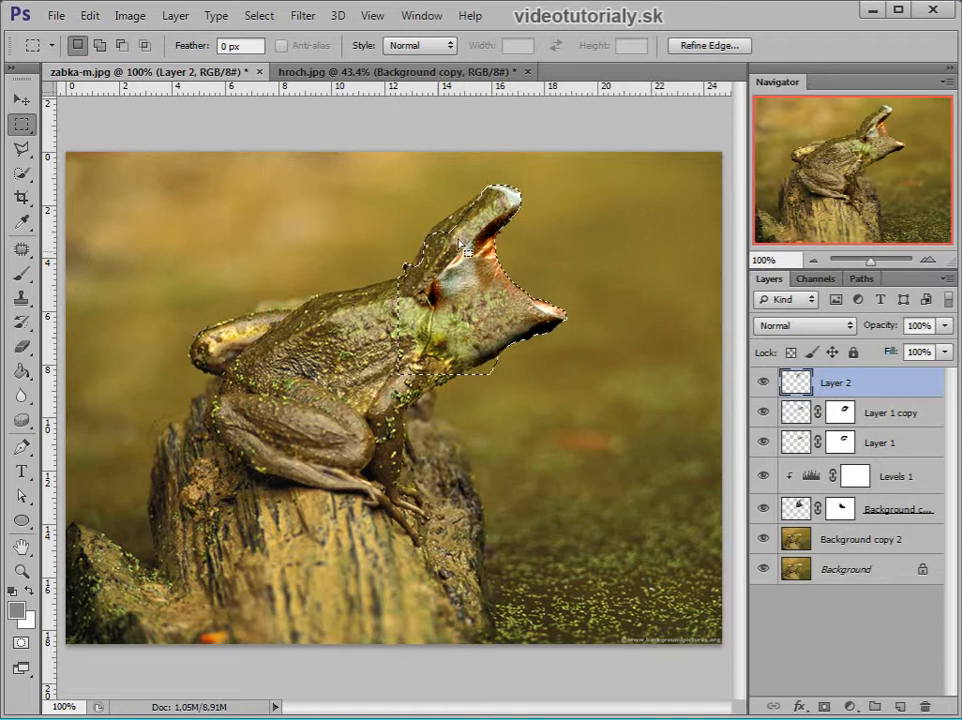
Invert the head selection, remove the parts of the Layer 2 skin strip outside the hippo's head, and deselect.
right_click(460, 281)
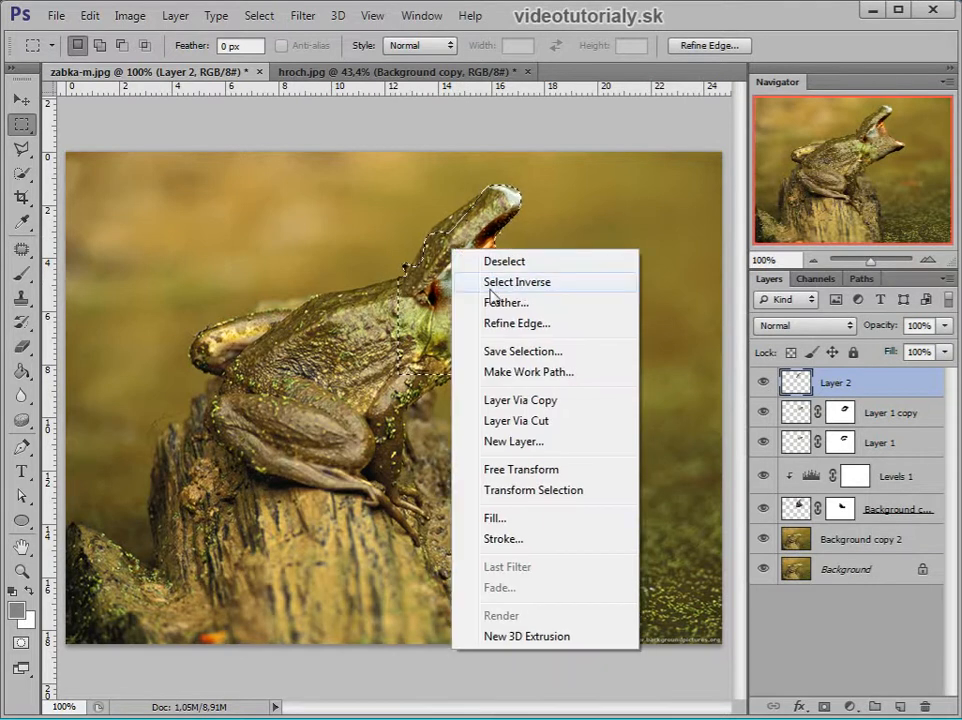
left_click(490, 284)
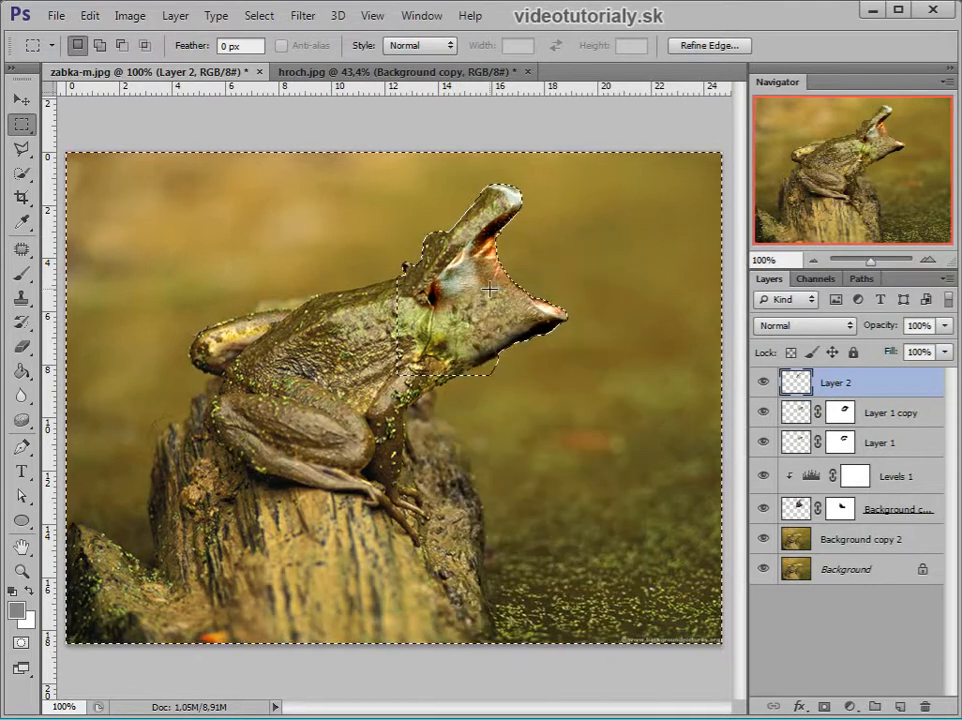
left_click(339, 223)
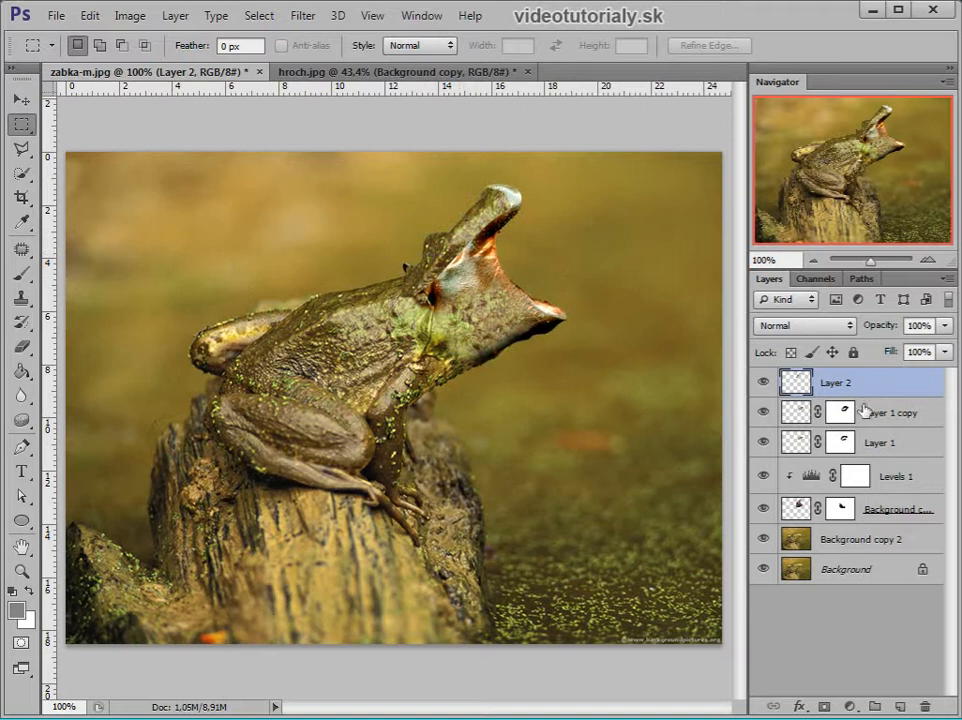
Reduce Layer 2 to 50% opacity, add a layer mask and paint black over the hippo's eye and inner mouth edge.
key("v")
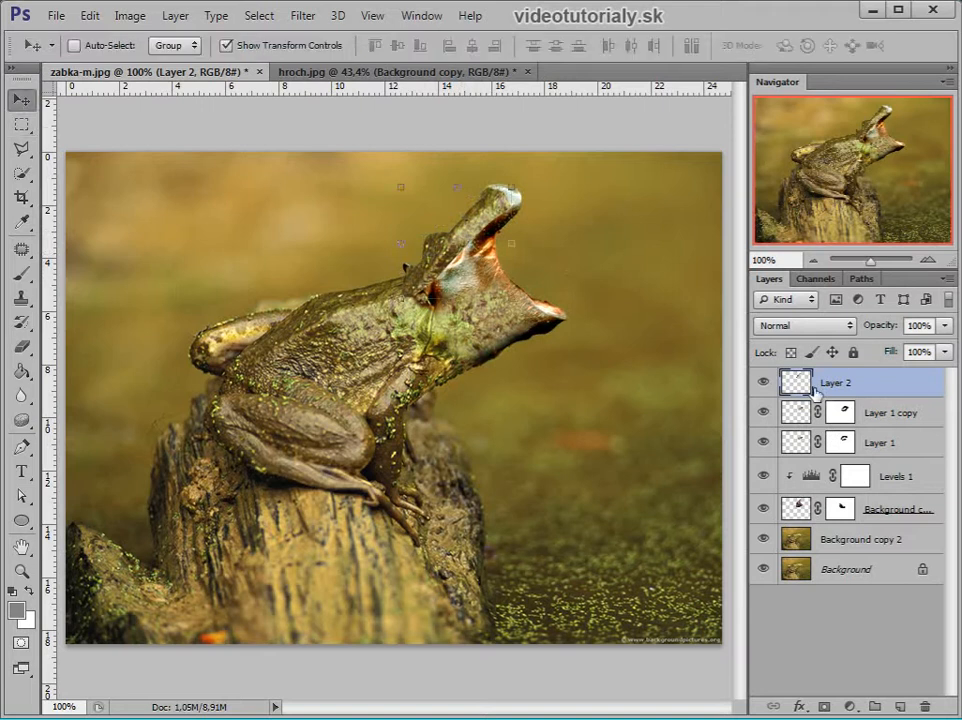
key("5")
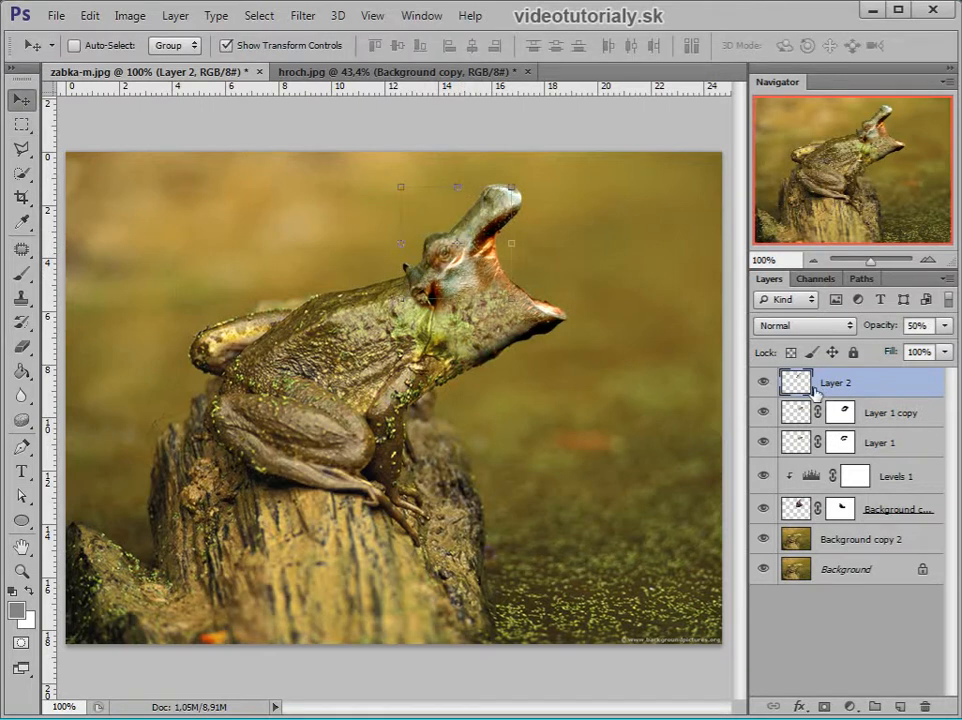
left_click(826, 707)
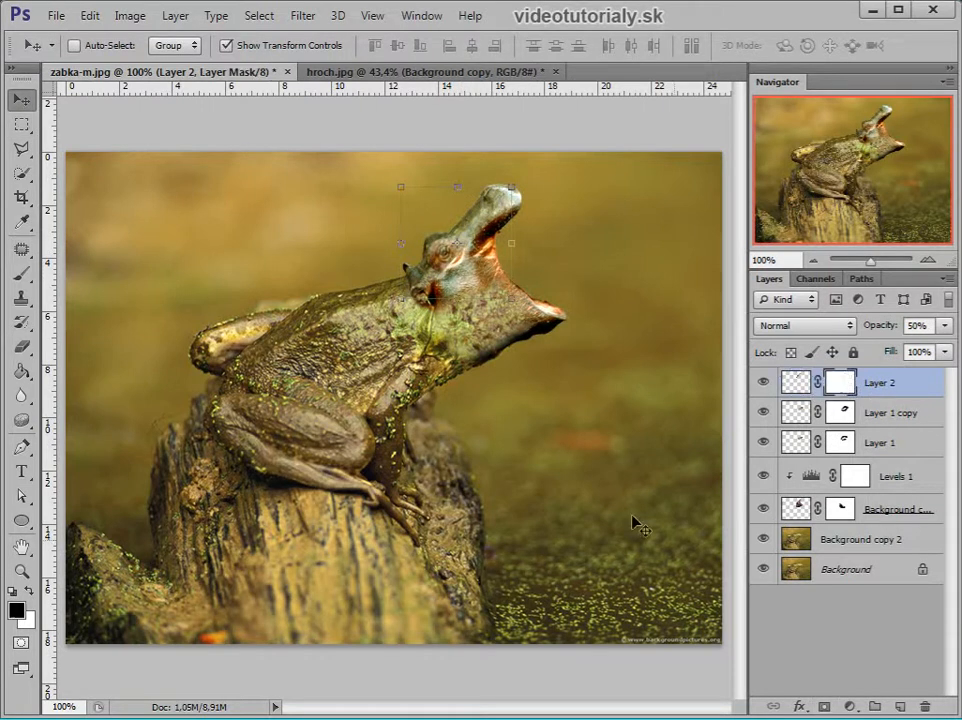
key("b")
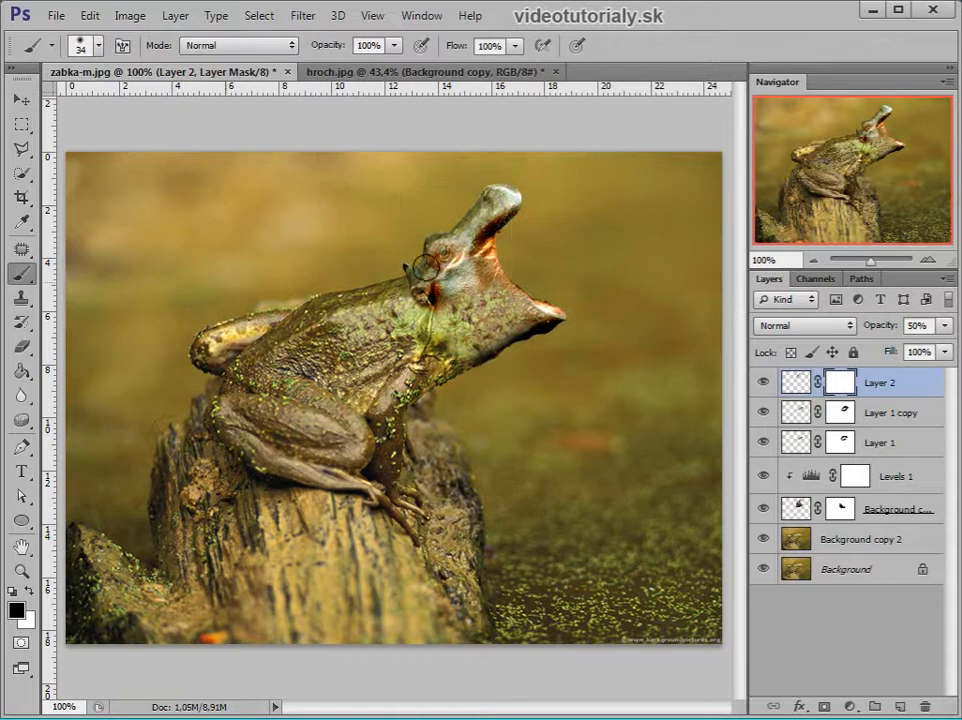
mouse_move(475, 263)
left_mouse_down()
mouse_move(459, 277)
mouse_move(446, 255)
mouse_move(497, 232)
left_mouse_up()
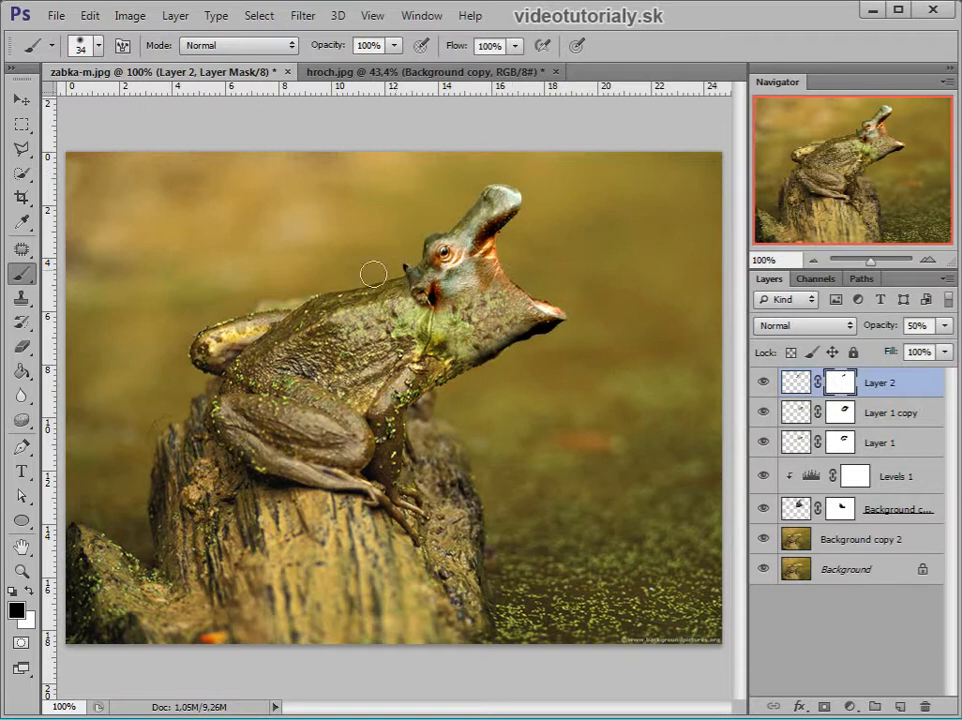
Set the opacity of Layer 2 to 80%.
left_click(800, 383)
key("v")
key("8")
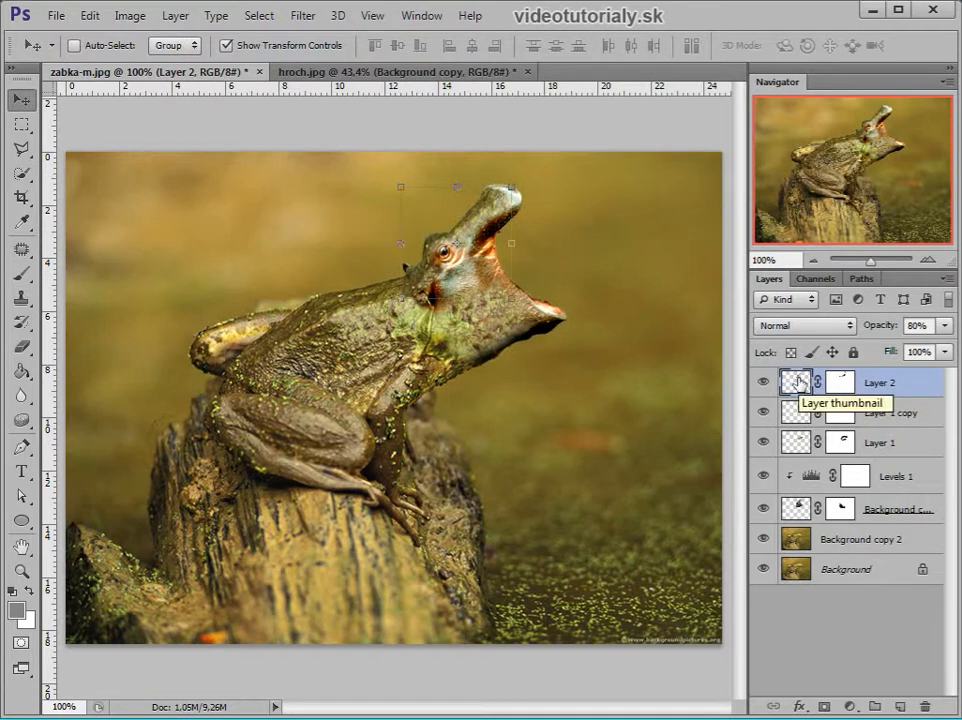
Paint black on Layer 2's mask with a soft brush enlarged to 40 px around the hippo's ear, eye and mouth corner.
key("b")
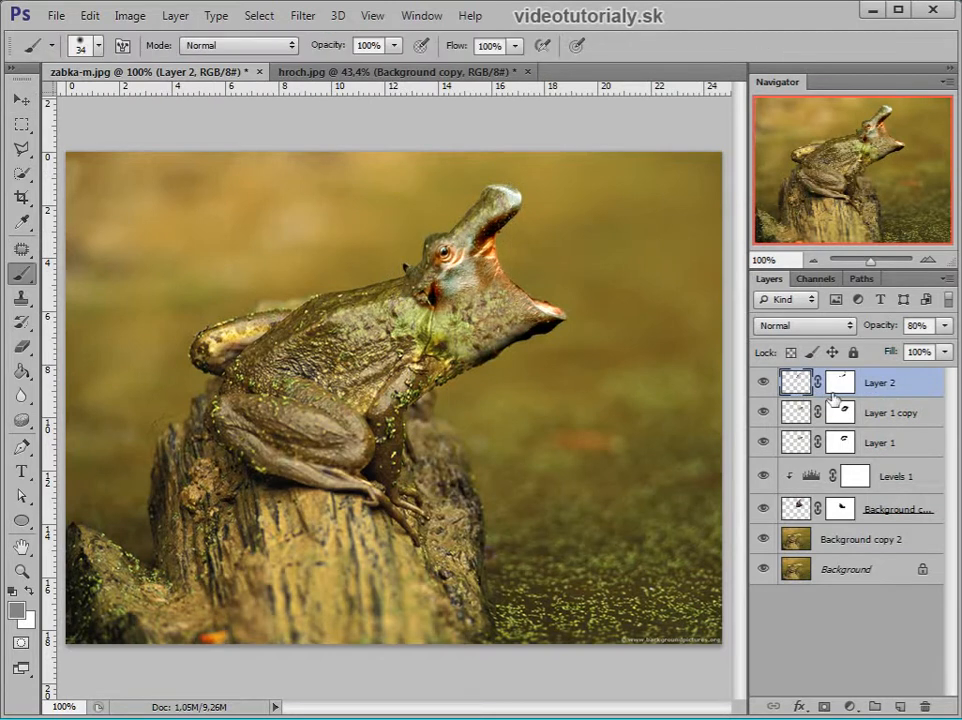
left_click(838, 390)
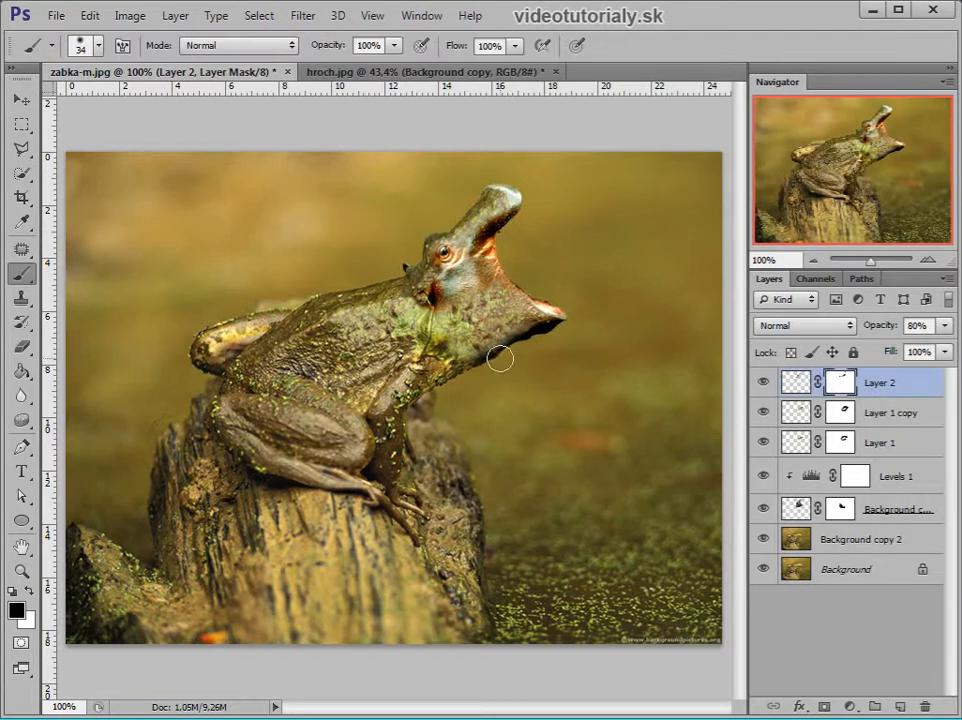
mouse_move(448, 315)
left_mouse_down()
mouse_move(440, 301)
mouse_move(423, 307)
mouse_move(429, 290)
mouse_move(435, 300)
left_mouse_up()
right_click(440, 303)
left_click_drag(485, 390, 459, 390)
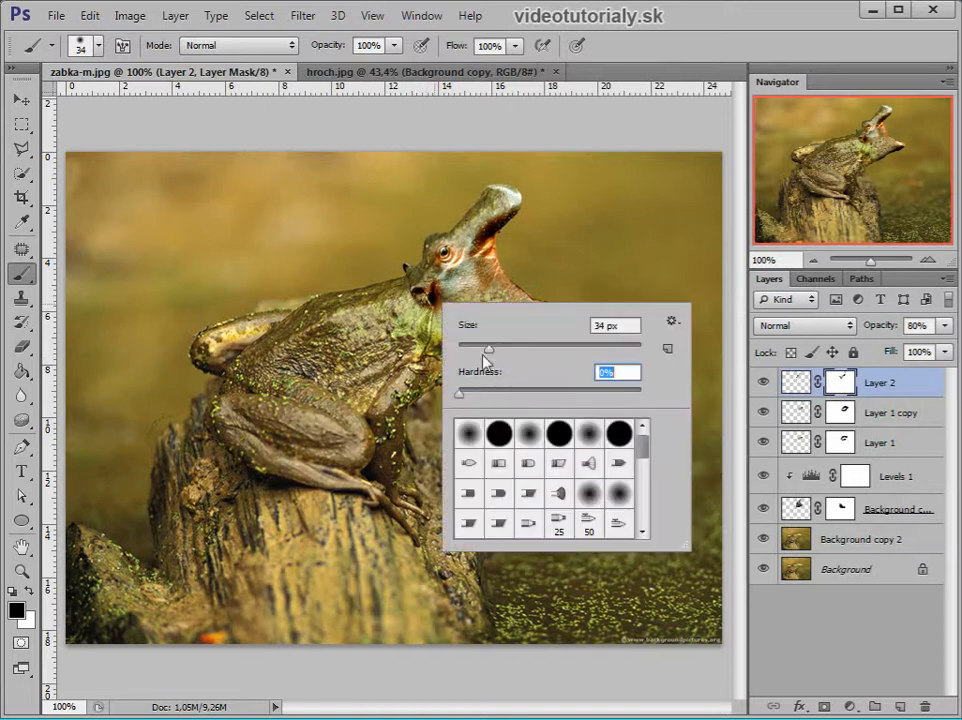
left_click_drag(489, 348, 497, 348)
key("Return")
mouse_move(442, 300)
left_mouse_down()
mouse_move(406, 291)
mouse_move(383, 307)
left_mouse_up()
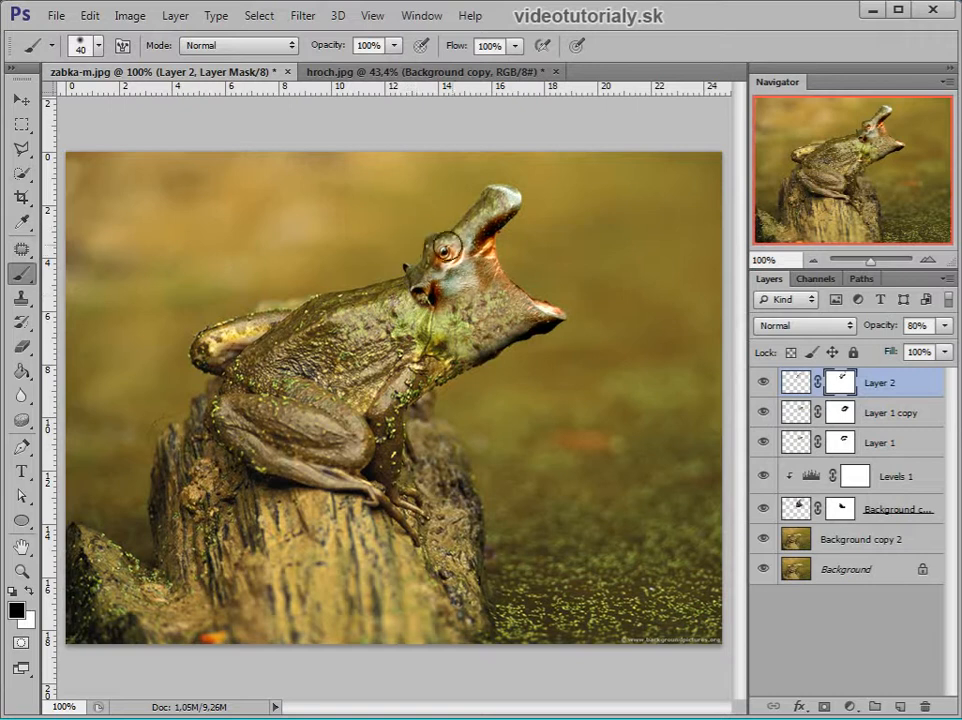
left_click_drag(460, 256, 495, 250)
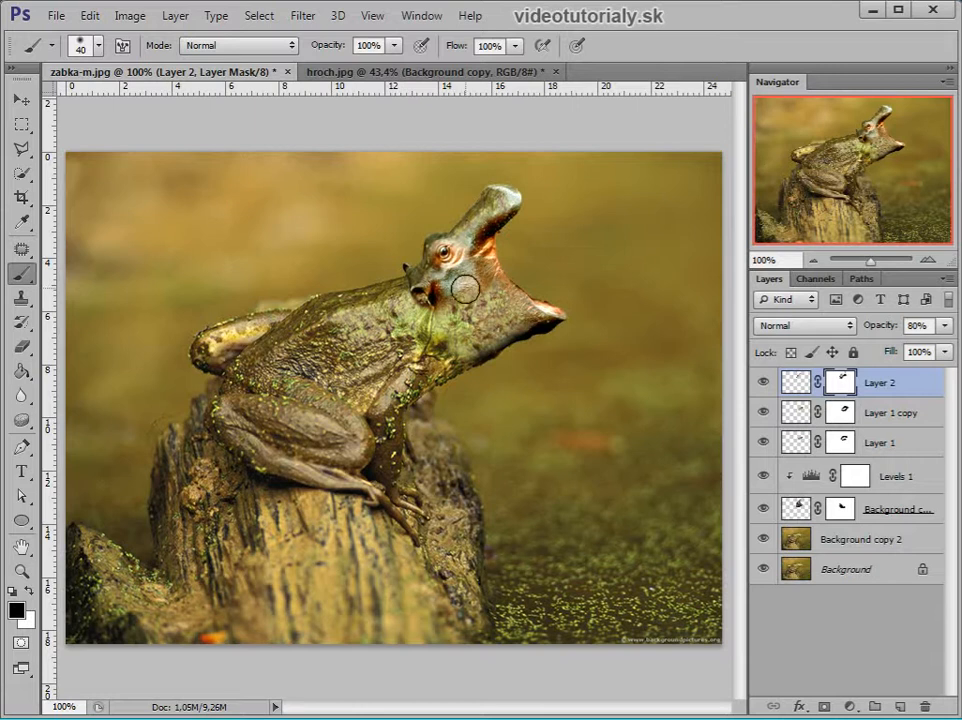
Outline a small oval patch of skin on the frog's back in Background copy 2 with the lasso and copy it to a new layer.
left_click(806, 545)
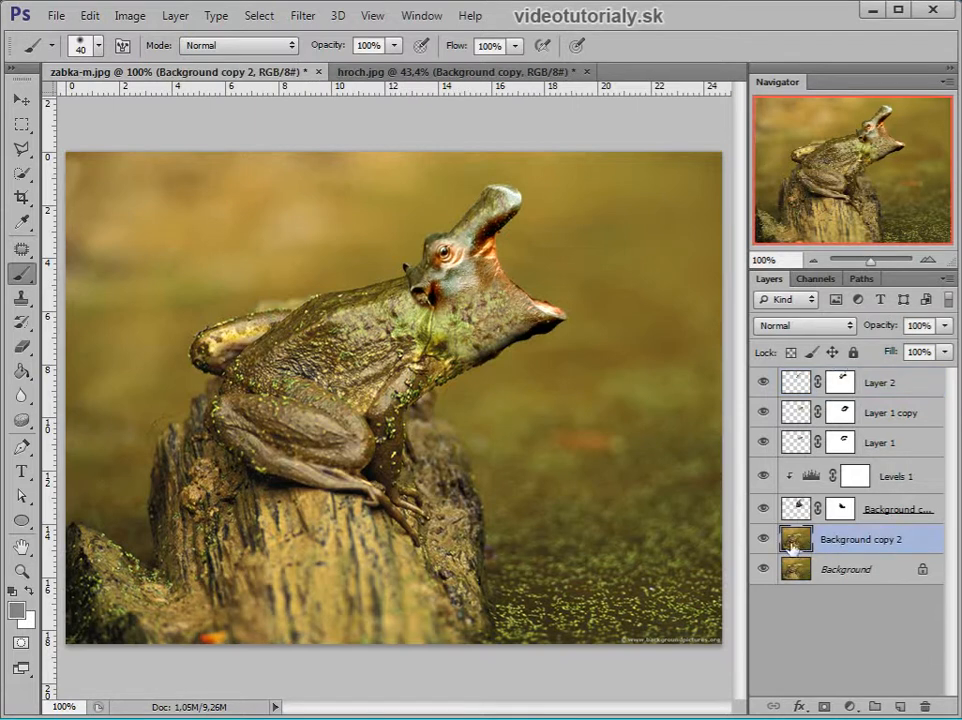
key("l")
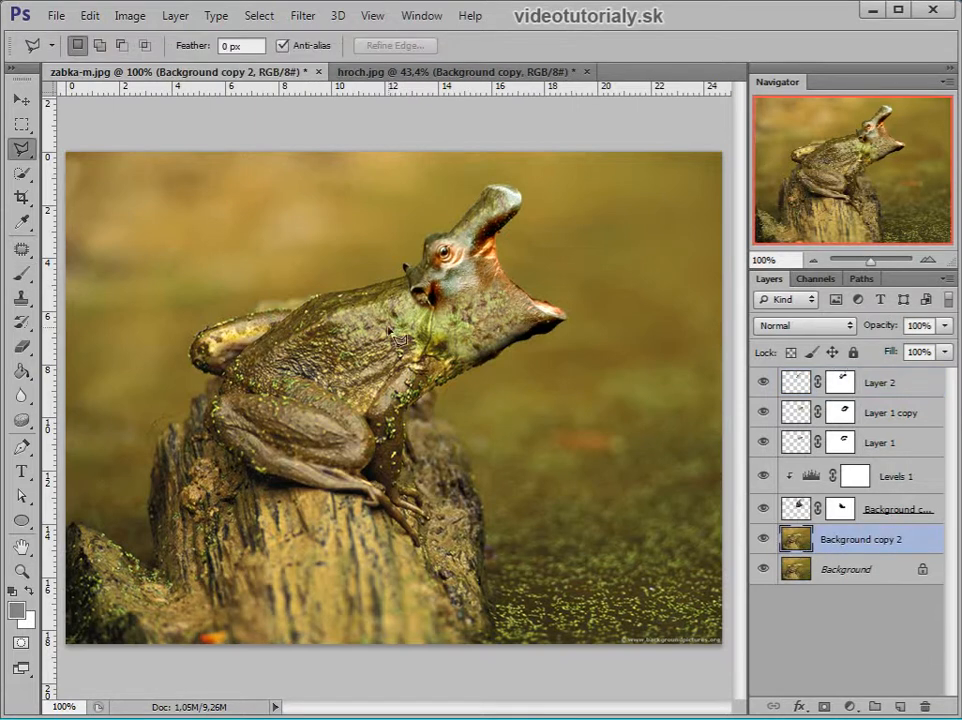
left_click(341, 309)
double_click(385, 326)
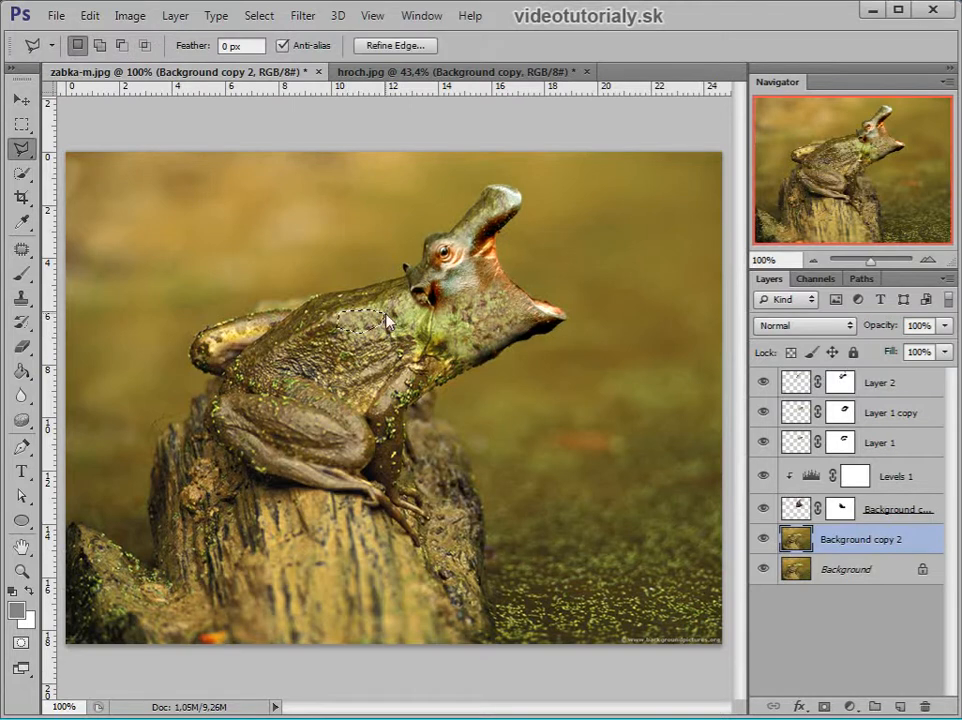
key("ctrl+j")
Bring the new skin patch to the top of the layer stack, enlarge it, rotate it about -25° and place it on the hippo's cheek.
key("v")
left_click_drag(900, 541, 891, 376)
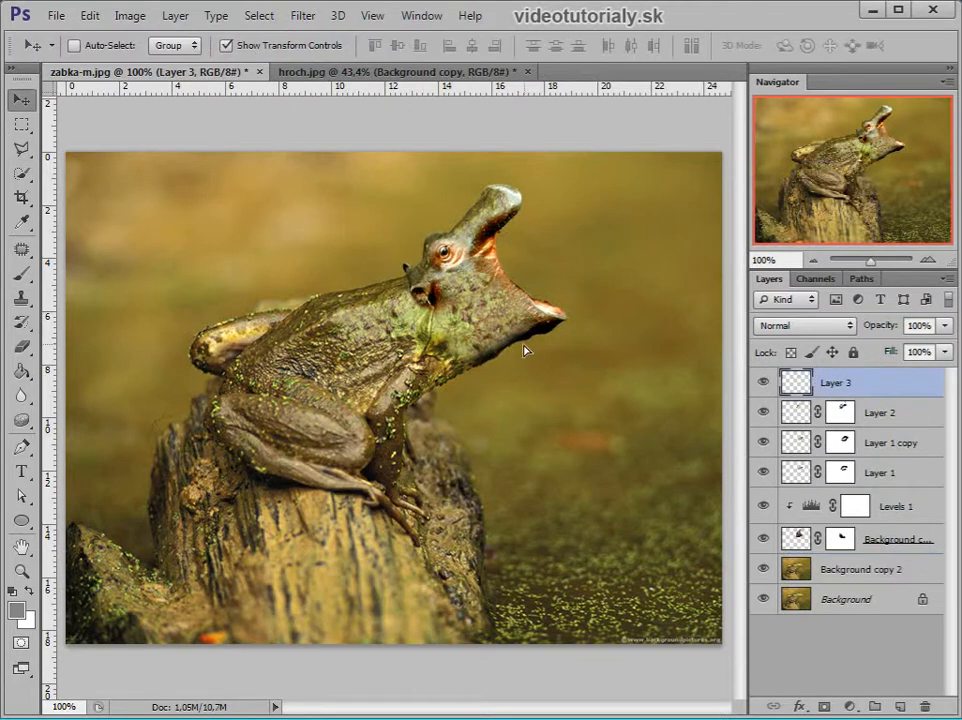
left_click_drag(504, 254, 495, 282)
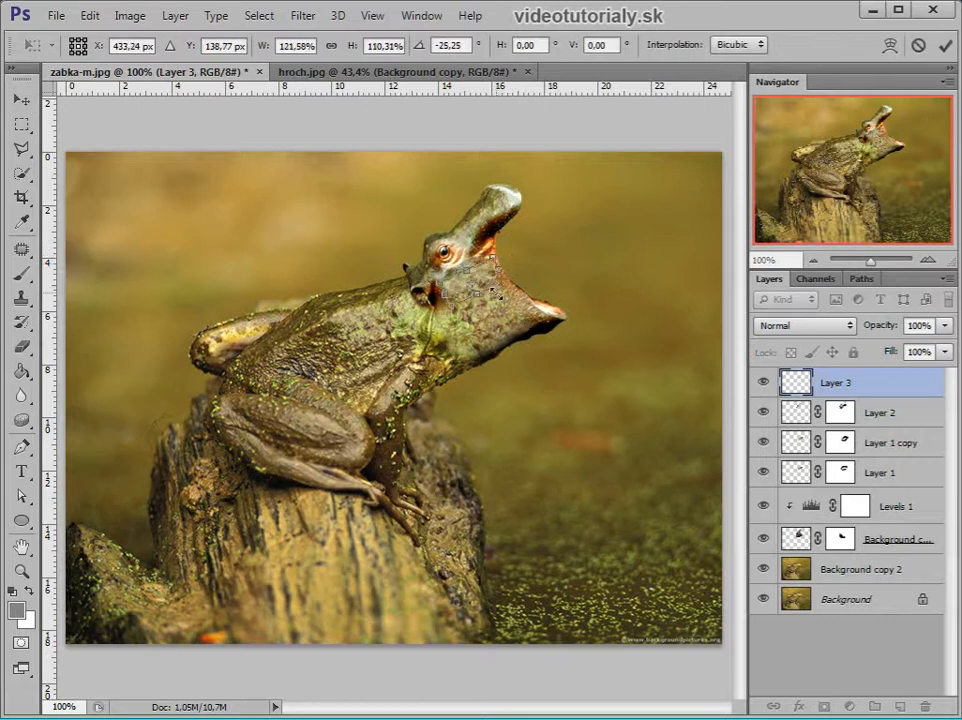
key("Return")
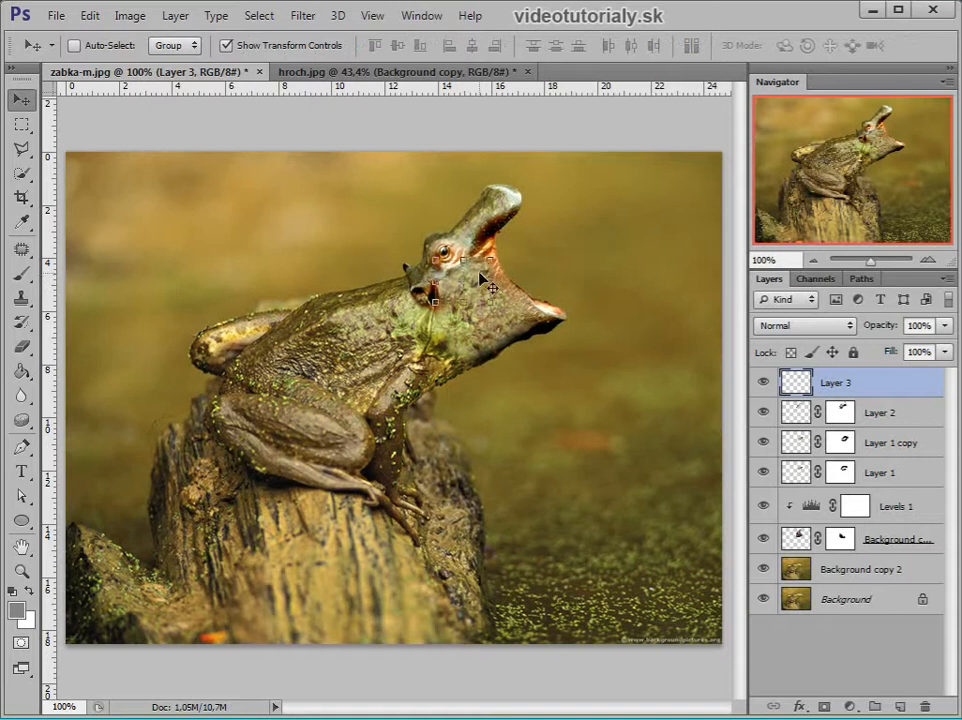
Add a layer mask to Layer 3 and blend the cheek patch's edges below the eye and mouth with a soft 23 px black brush.
left_click(826, 703)
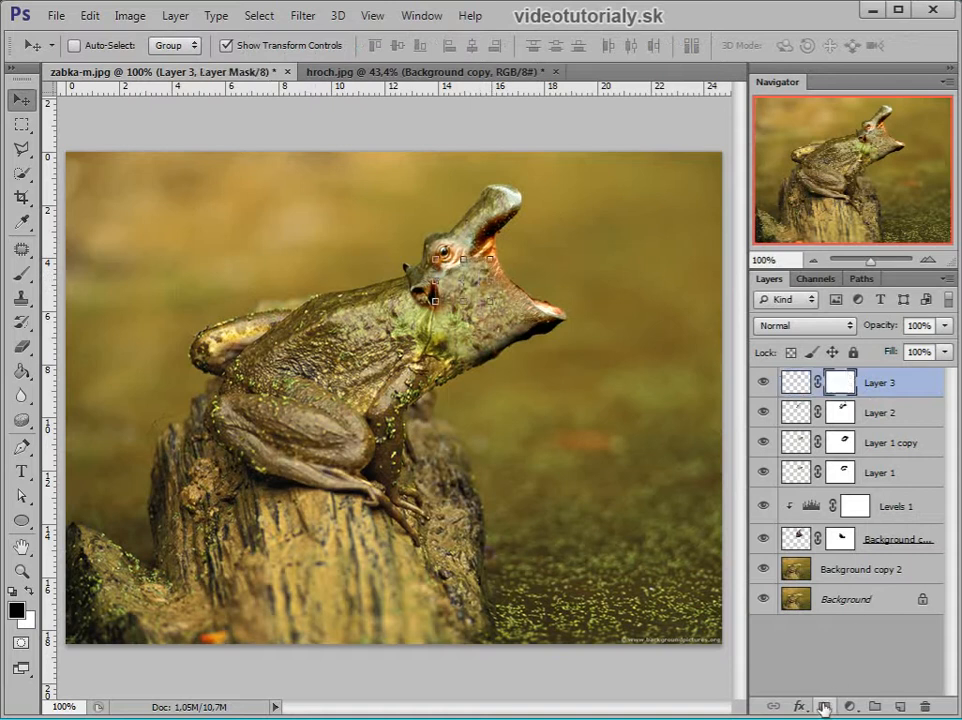
key("b")
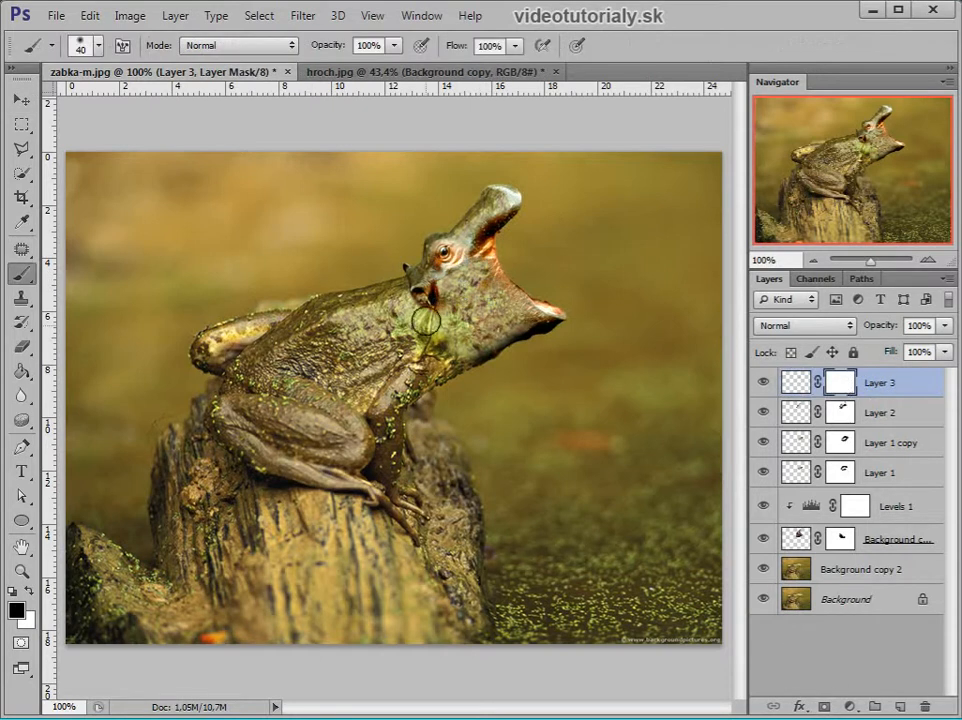
key("z")
left_click_drag(476, 266, 511, 368)
key("b")
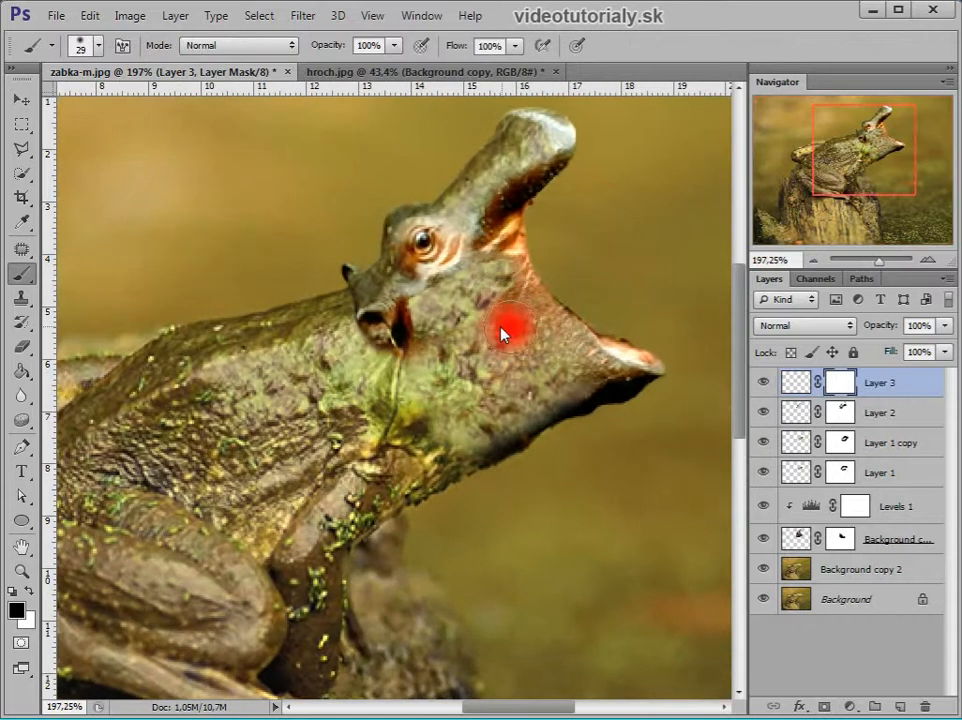
right_click(500, 326)
left_click_drag(529, 415, 521, 415)
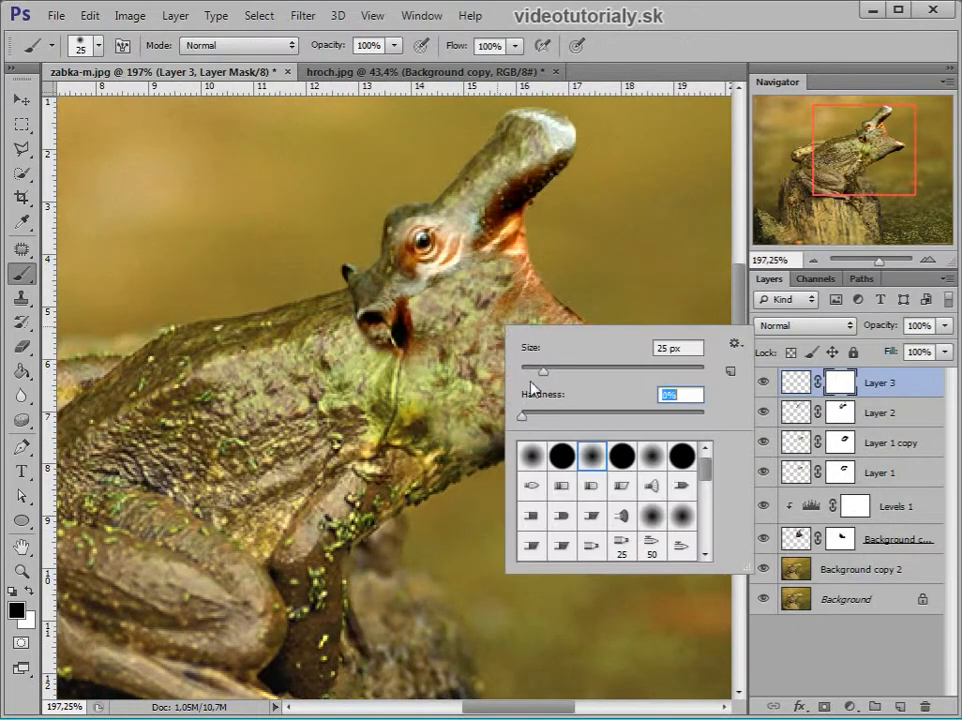
left_click_drag(542, 372, 543, 368)
left_click(513, 247)
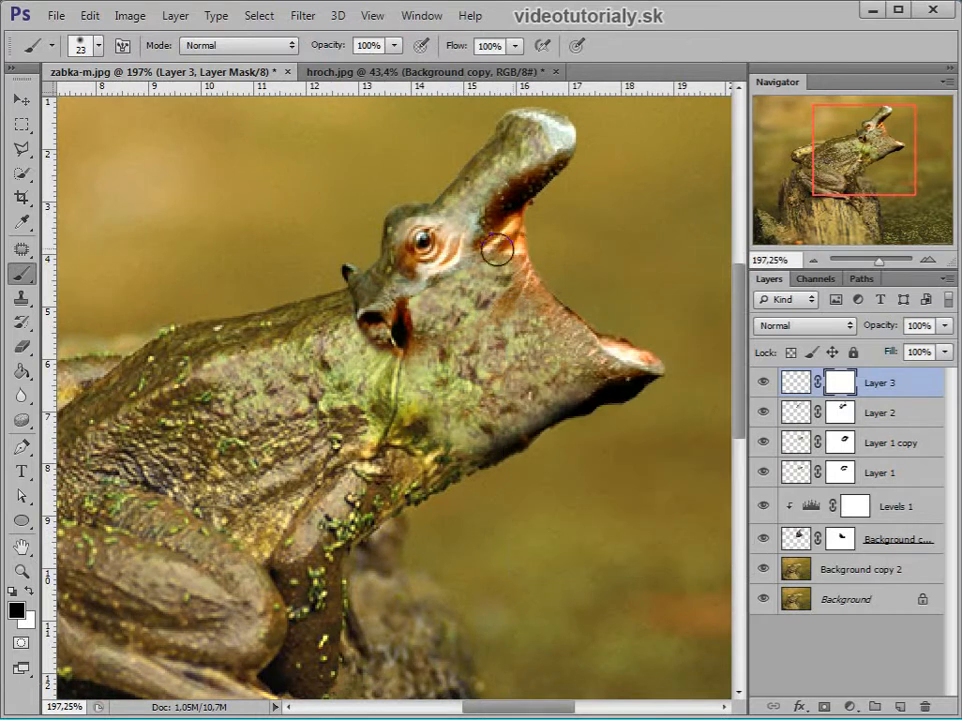
left_click_drag(430, 273, 421, 283)
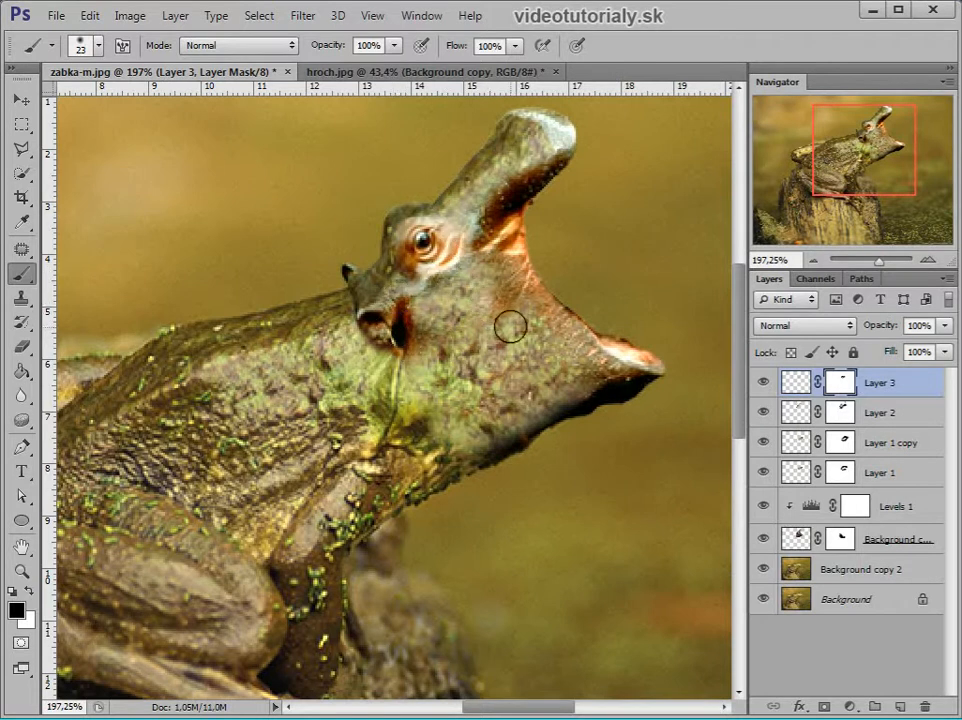
Set the opacity of Layer 3 to 80% and return to the whole image at 100%.
key("v")
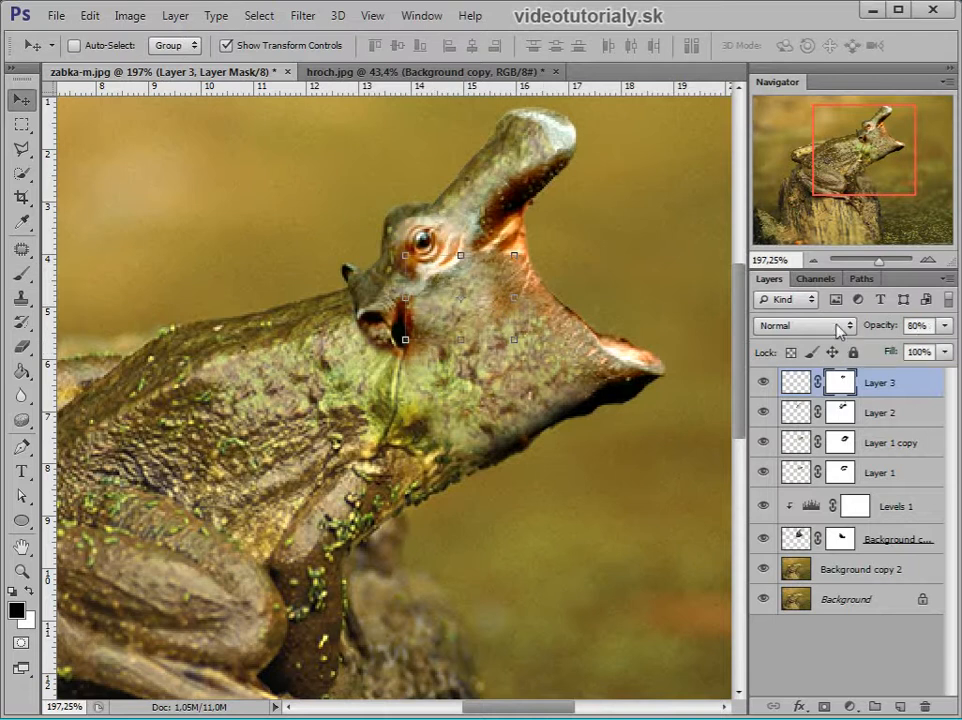
key("z")
left_click(497, 53)
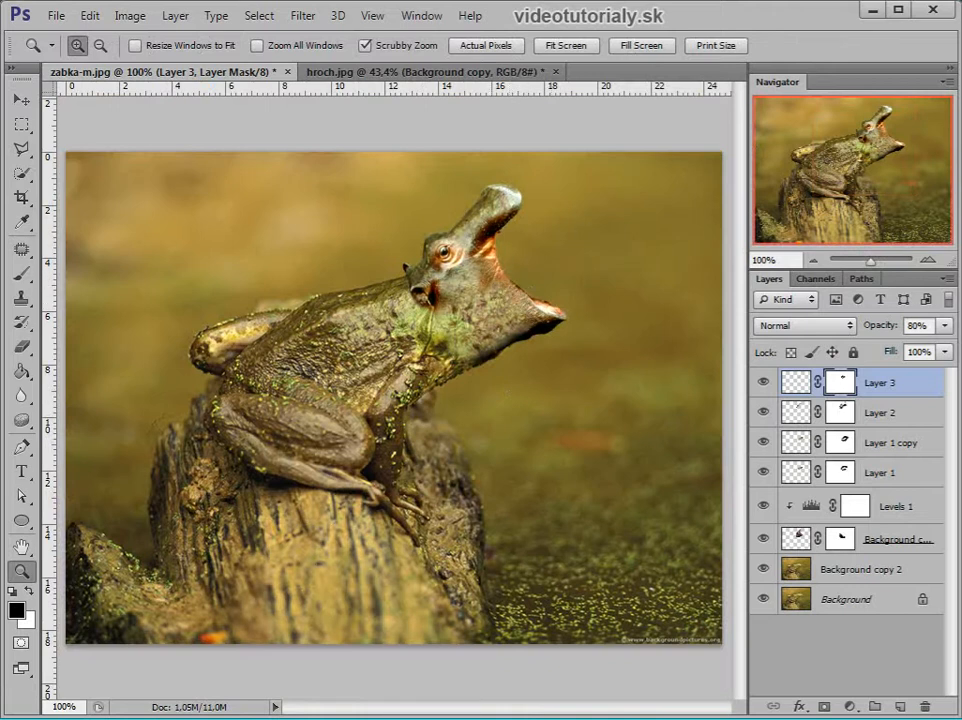
Add a new empty layer above Layer 3 and set its blend mode to Color.
left_click(901, 707)
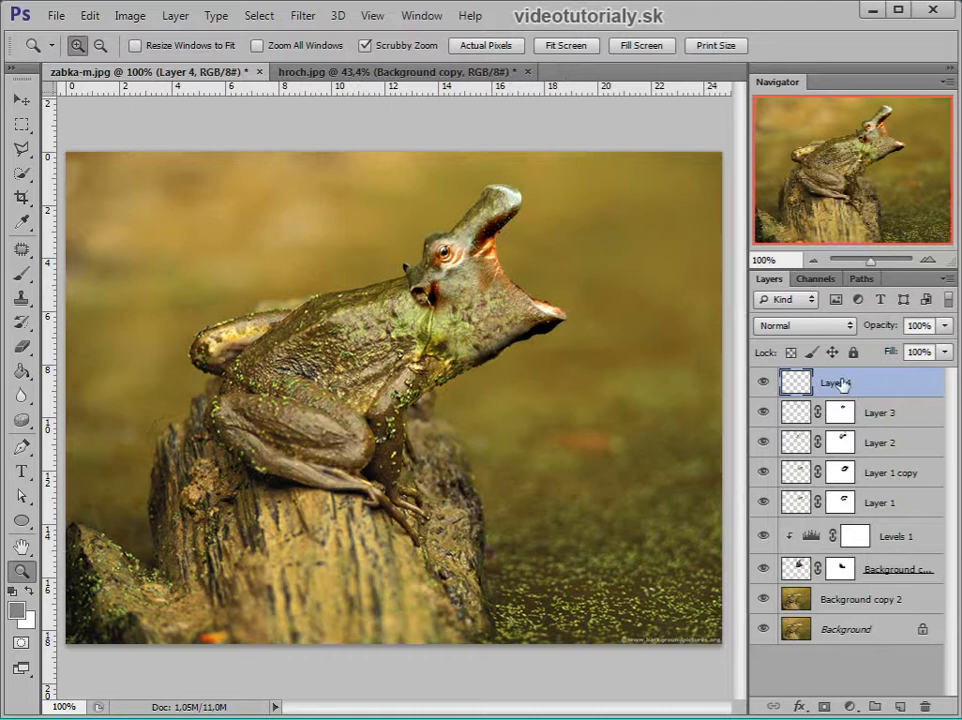
left_click(838, 325)
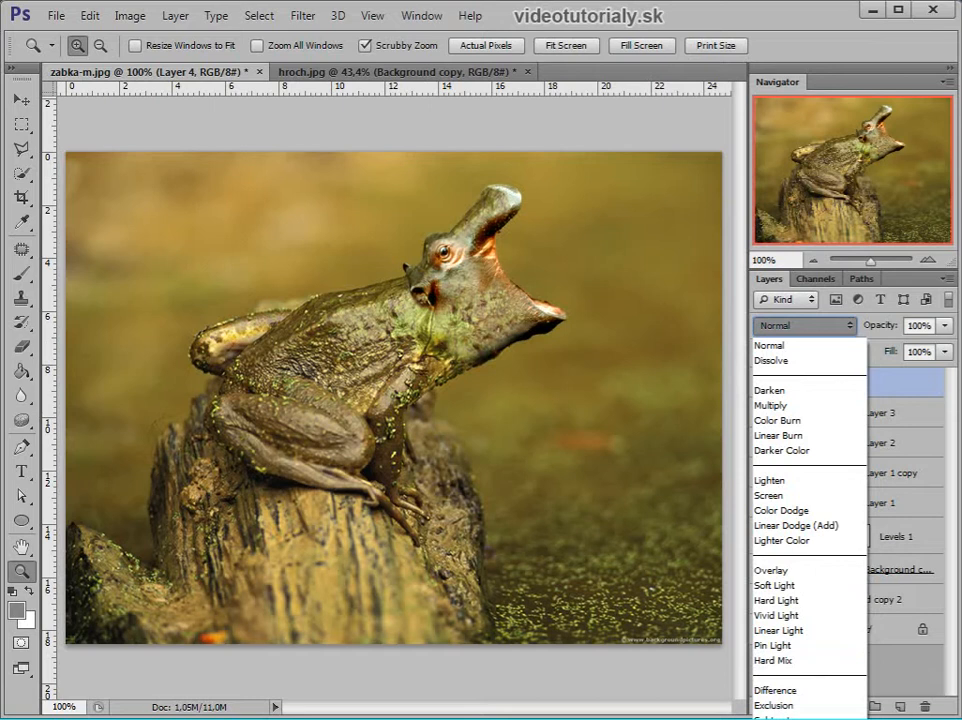
left_click(790, 719)
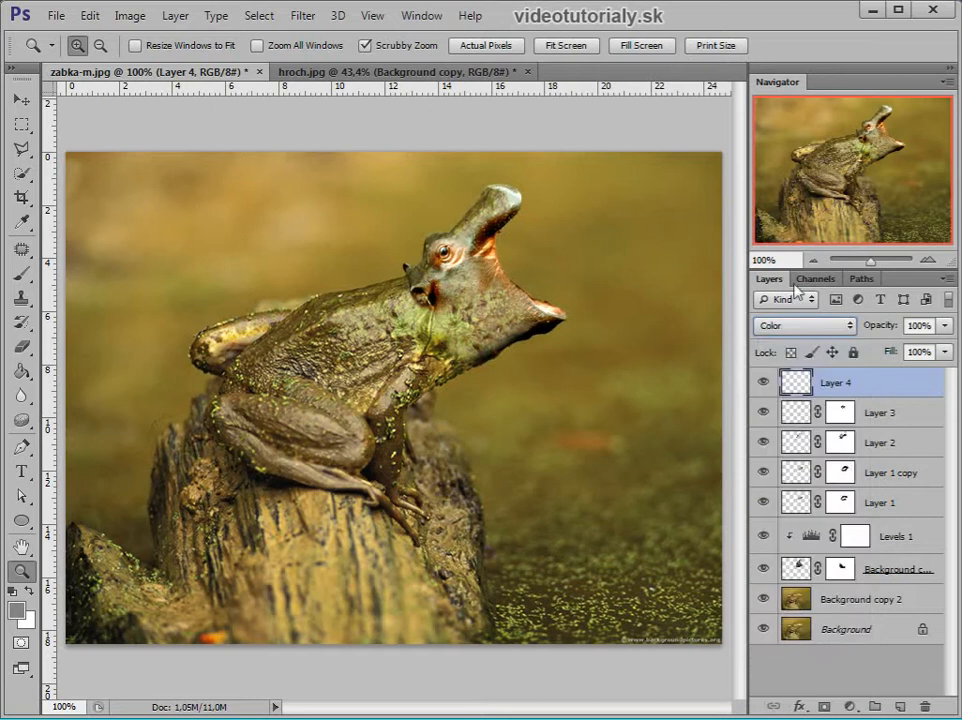
left_click(795, 327)
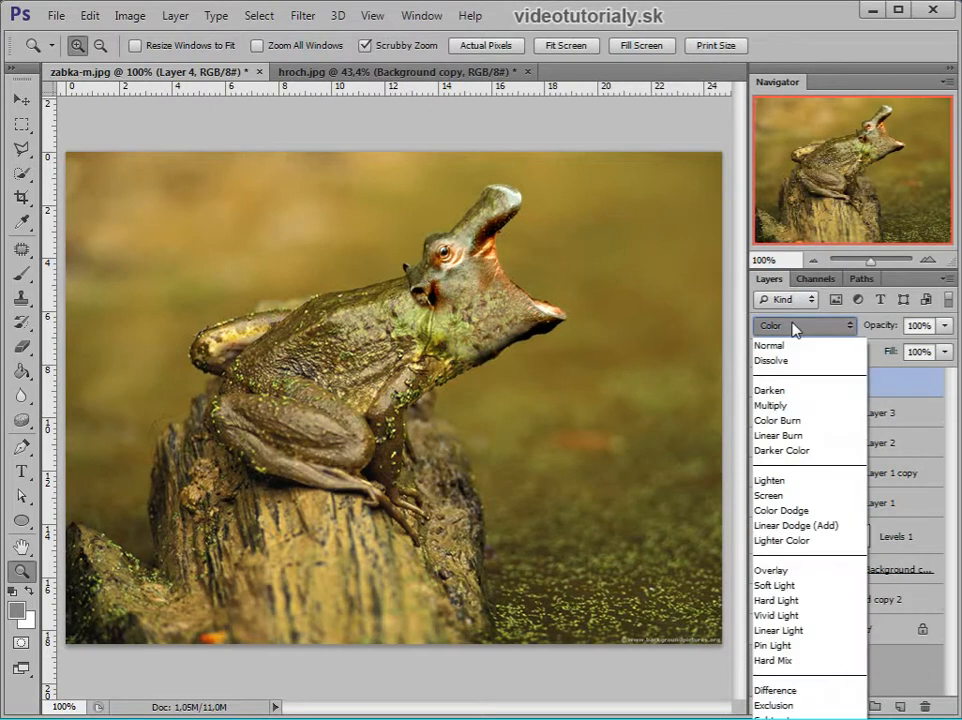
left_click(795, 327)
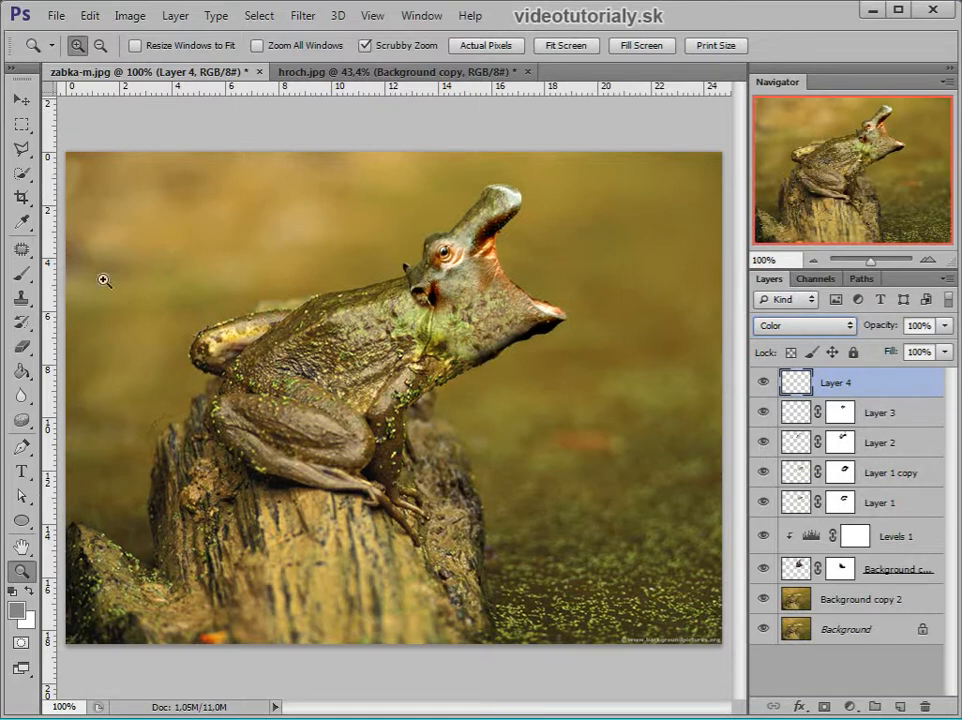
Sample a tan skin colour and paint it on Layer 4 over the hippo's reddish mouth, lower lip and ear with a 43 px brush.
left_click(21, 123)
key("i")
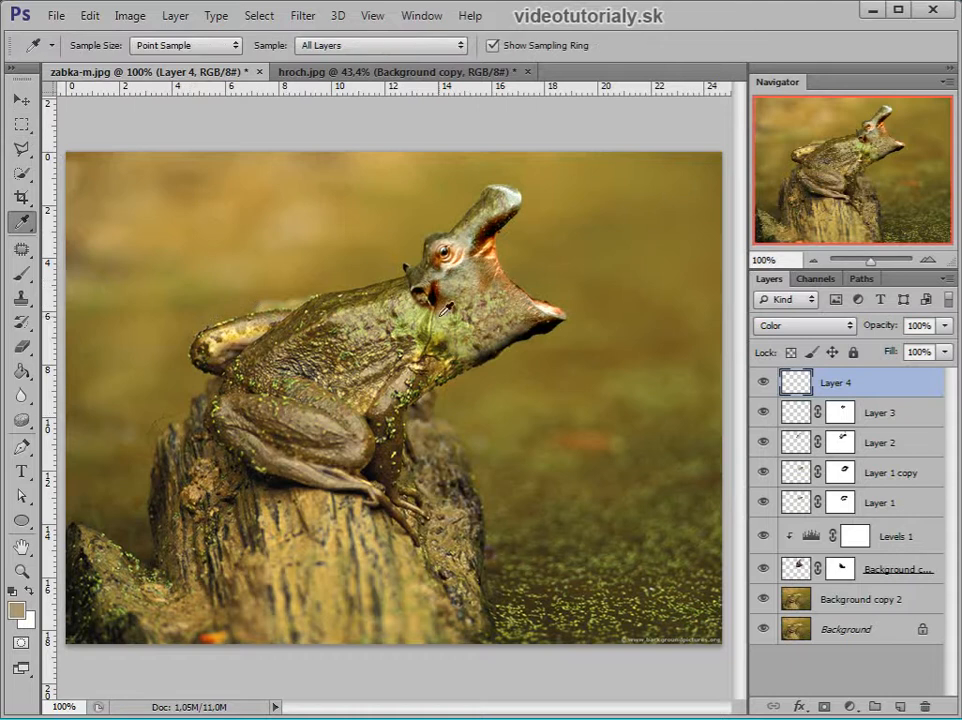
key("b")
left_click_drag(549, 329, 563, 329)
mouse_move(512, 284)
left_mouse_down()
mouse_move(494, 242)
mouse_move(489, 250)
mouse_move(503, 219)
mouse_move(482, 243)
mouse_move(564, 310)
mouse_move(496, 265)
mouse_move(470, 260)
mouse_move(521, 300)
mouse_move(431, 294)
left_mouse_up()
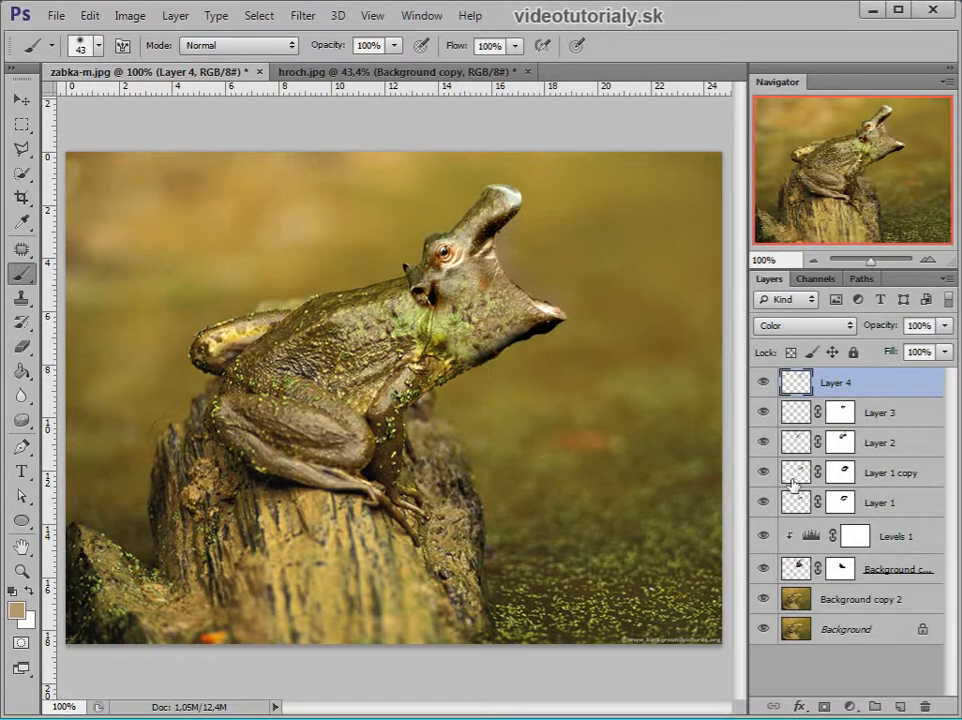
Toggle the visibility of Layer 4 to compare the head with and without the painted colour correction.
left_click(763, 382)
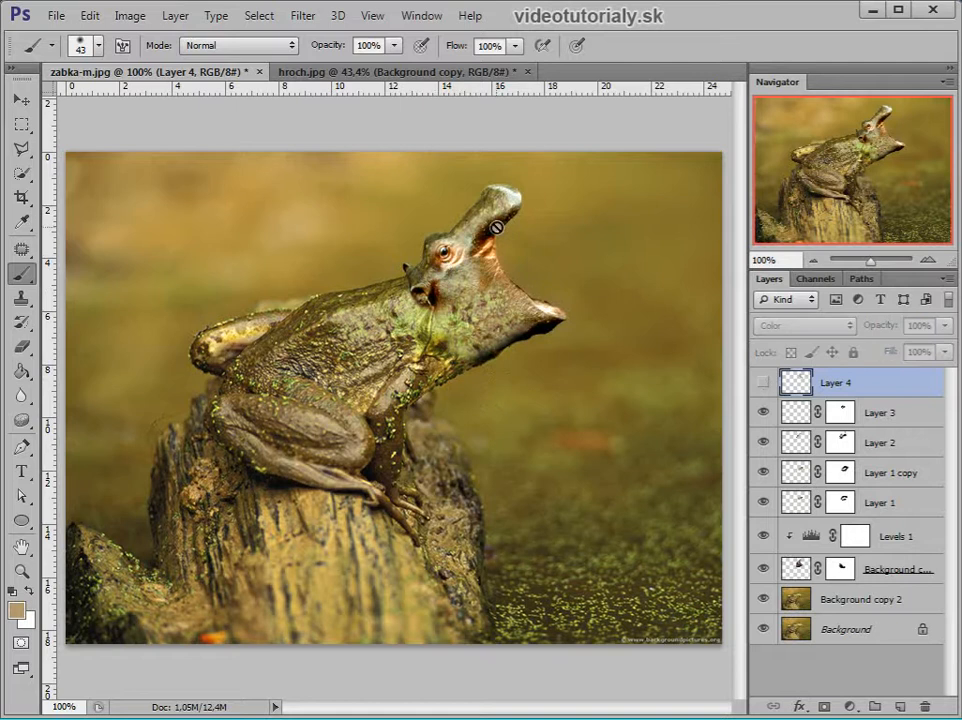
left_click(763, 384)
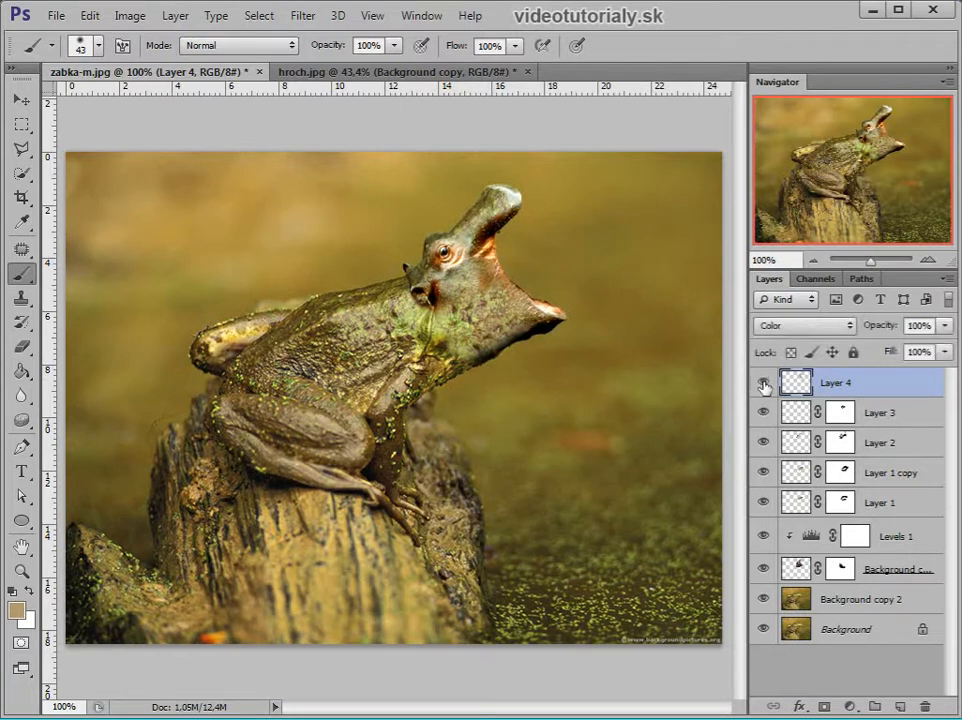
left_click(764, 384)
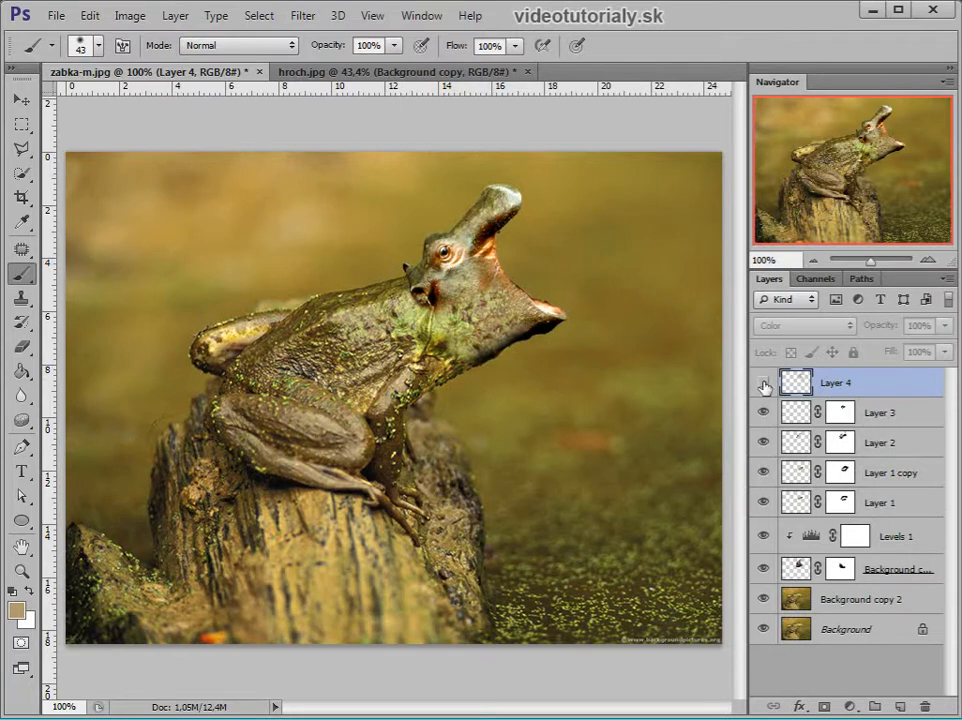
left_click(764, 384)
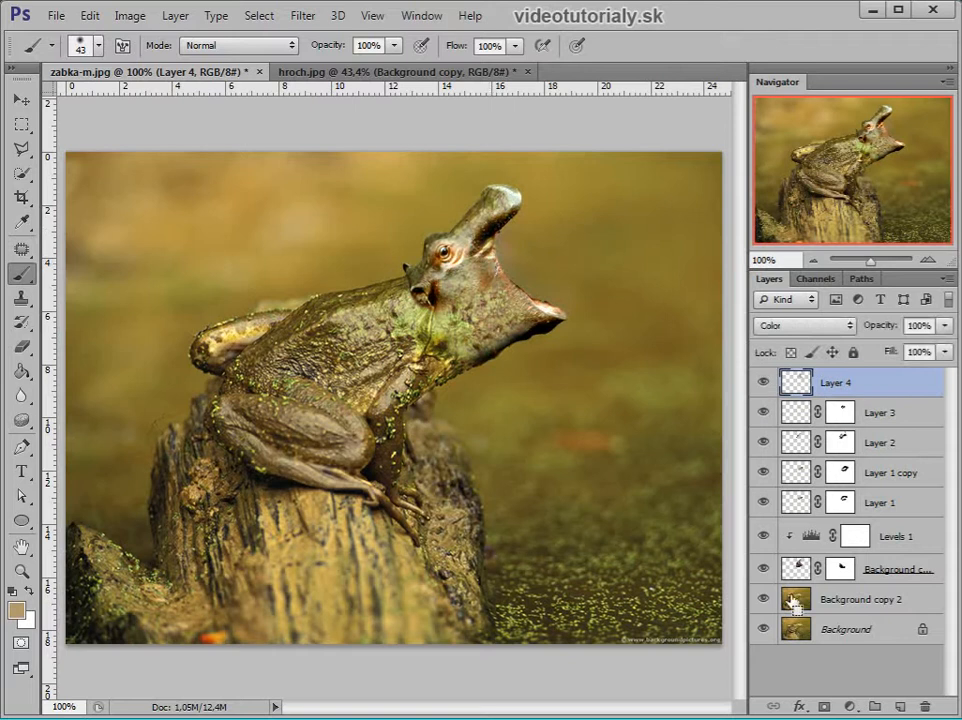
Load the hippo head layer's outline as a selection, invert it, delete Layer 4's paint outside the head, and deselect.
left_click(792, 569, "ctrl")
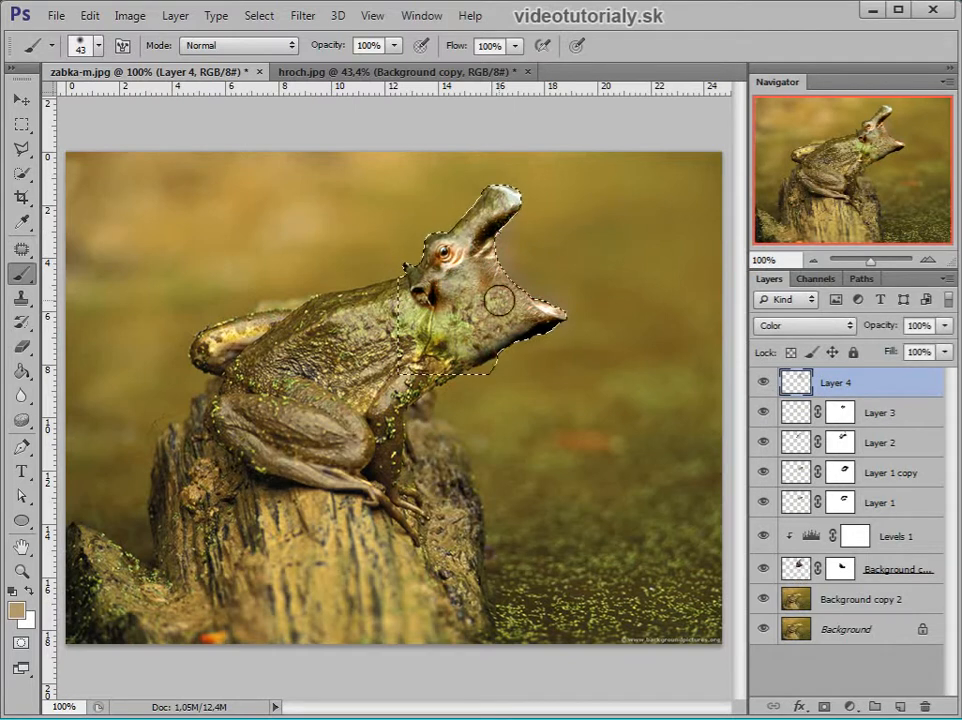
key("m")
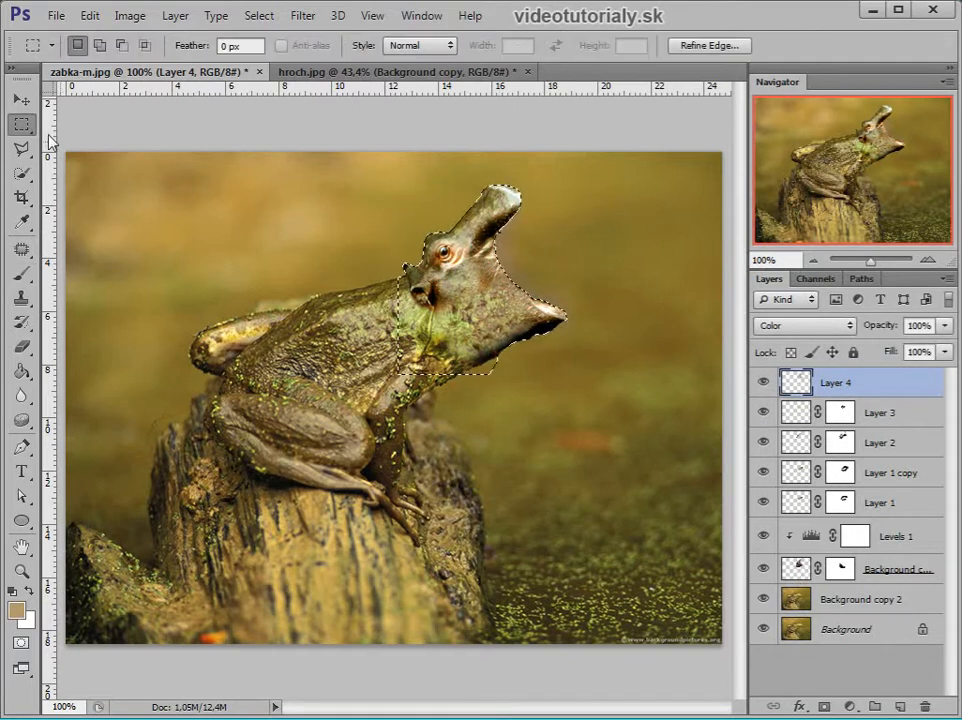
right_click(437, 306)
left_click(490, 339)
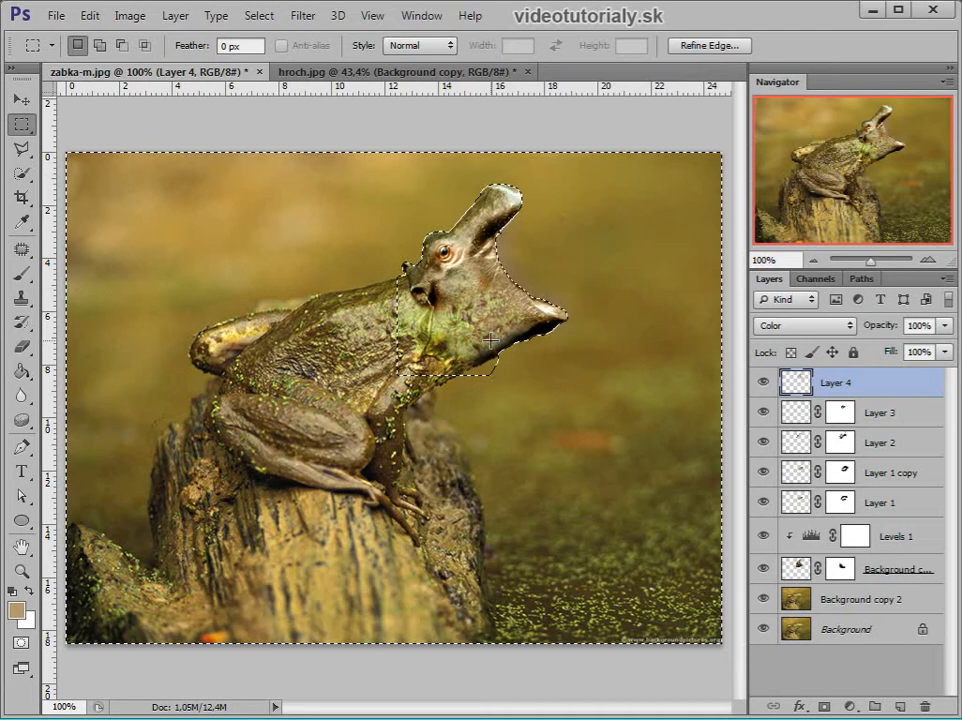
left_click(101, 127)
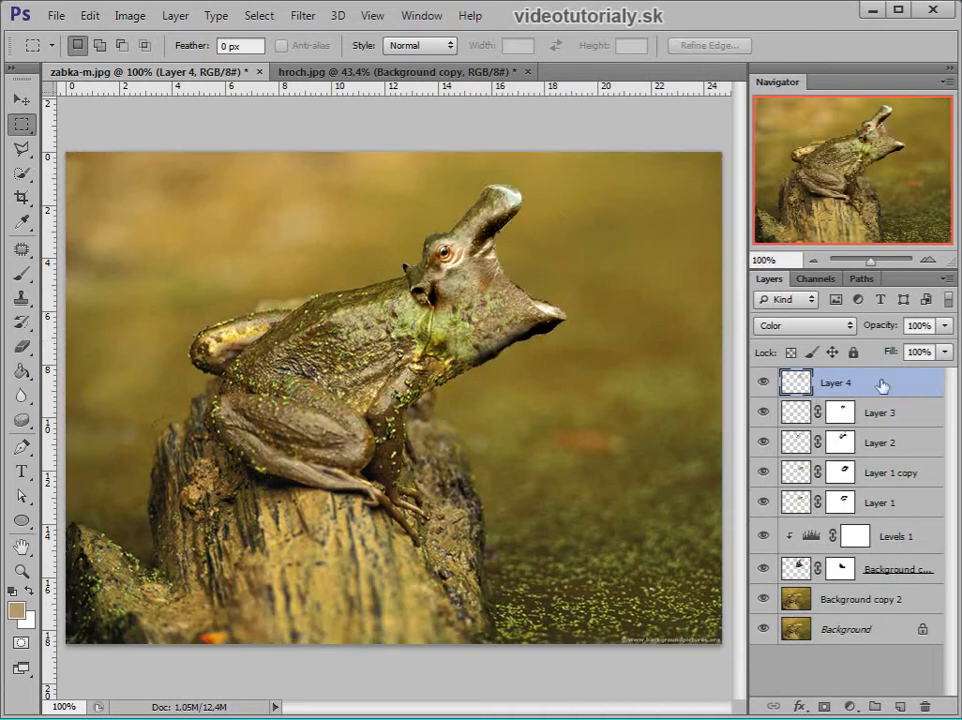
Set the opacity of Layer 4 to 80%.
key("v")
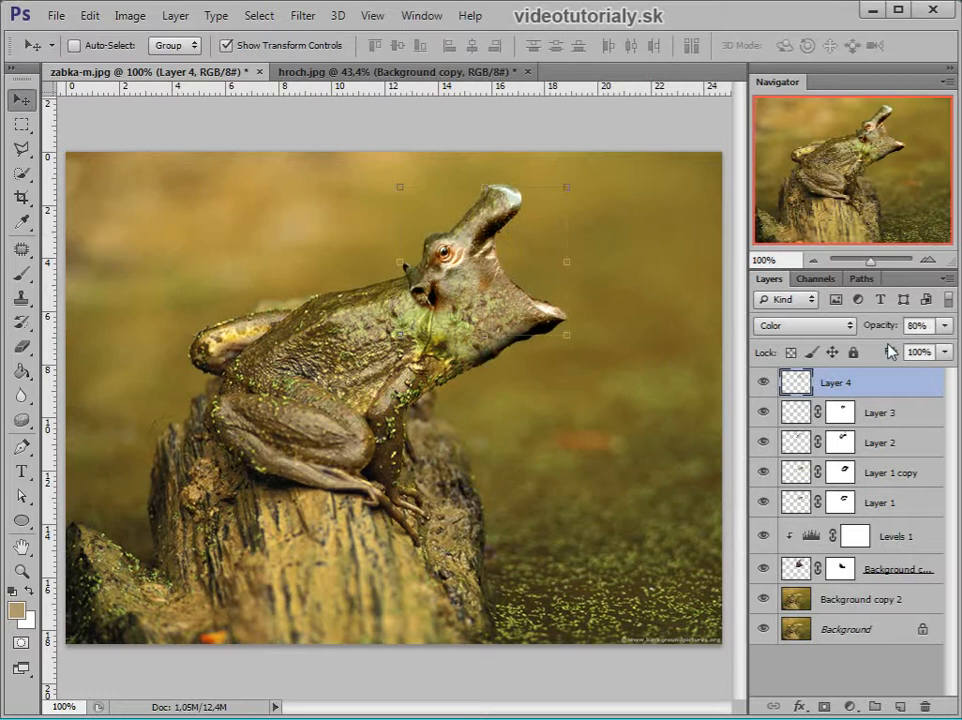
key("m")
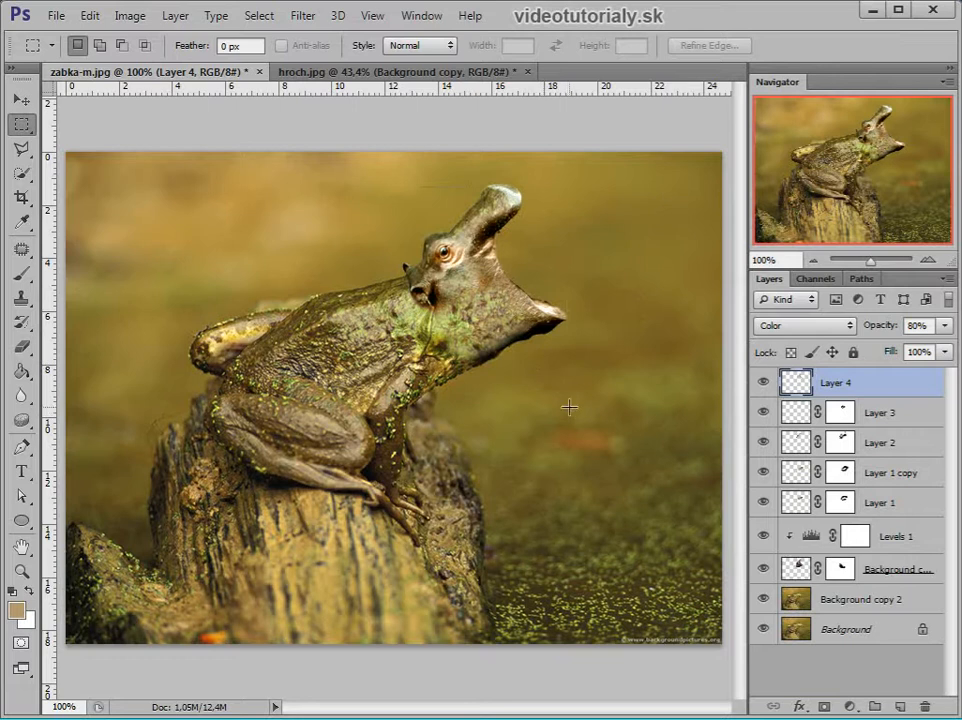
key("z")
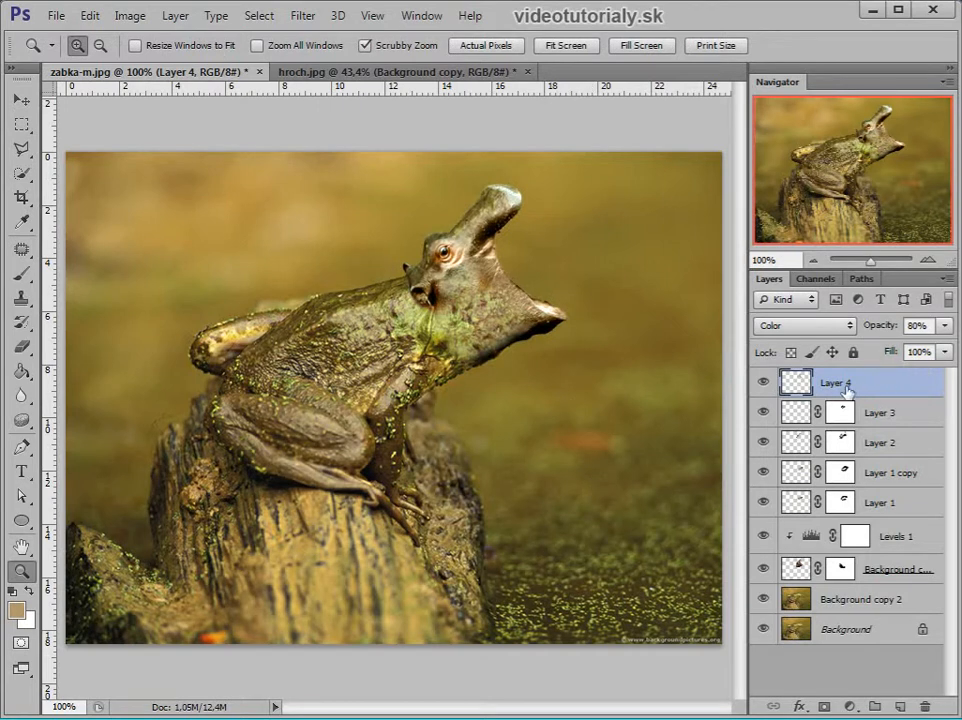
Add a Color Lookup adjustment layer above Layer 4 and load the LateSunset.3DL 3D LUT.
left_click(846, 708)
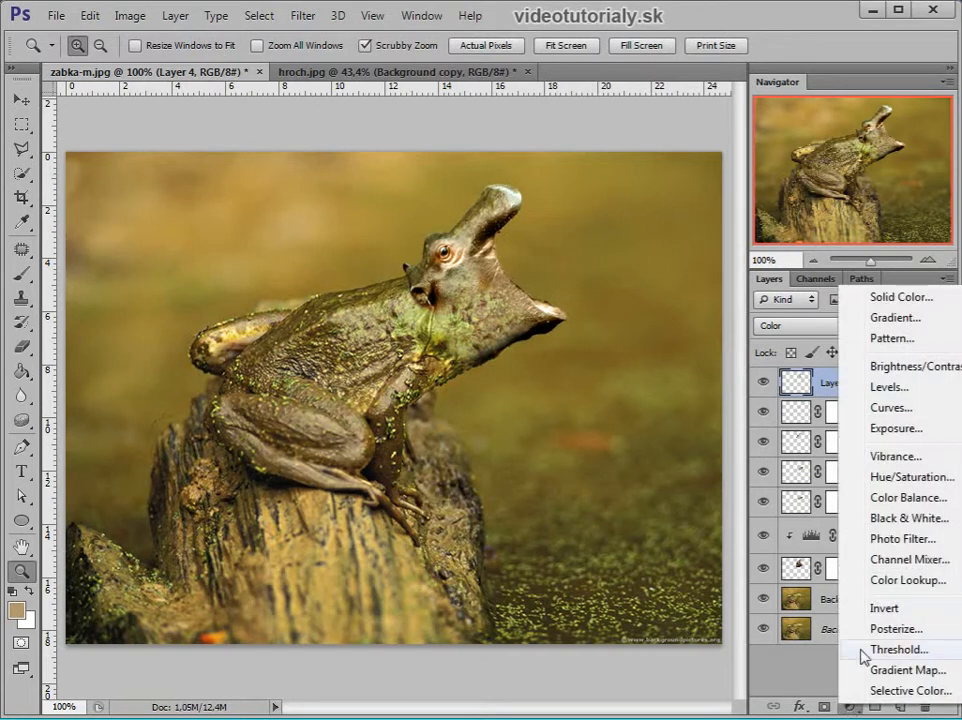
left_click(881, 584)
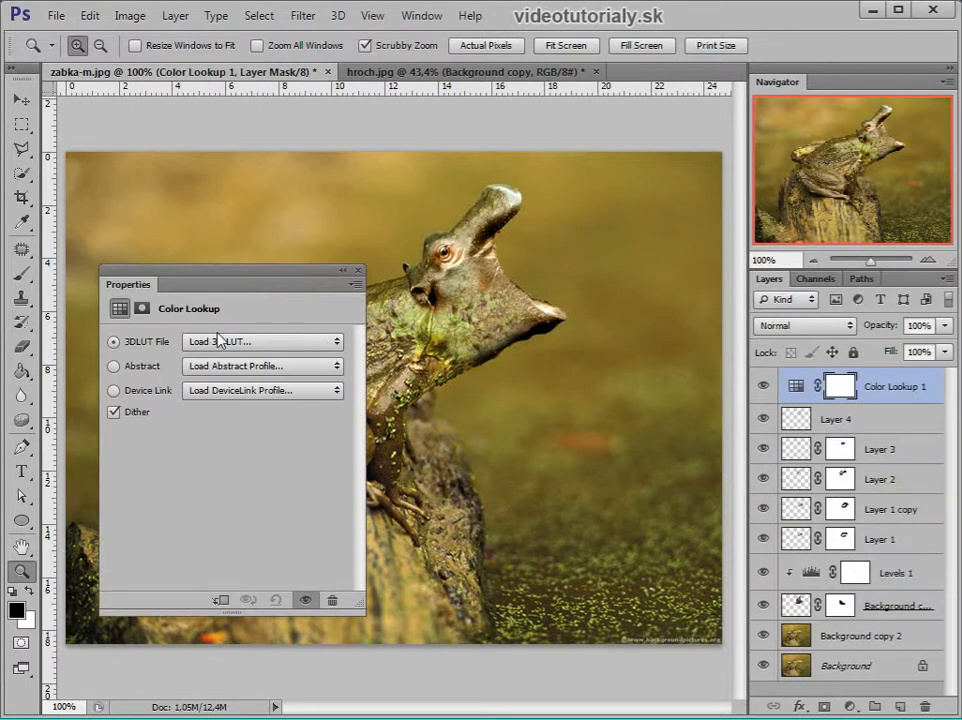
left_click(218, 341)
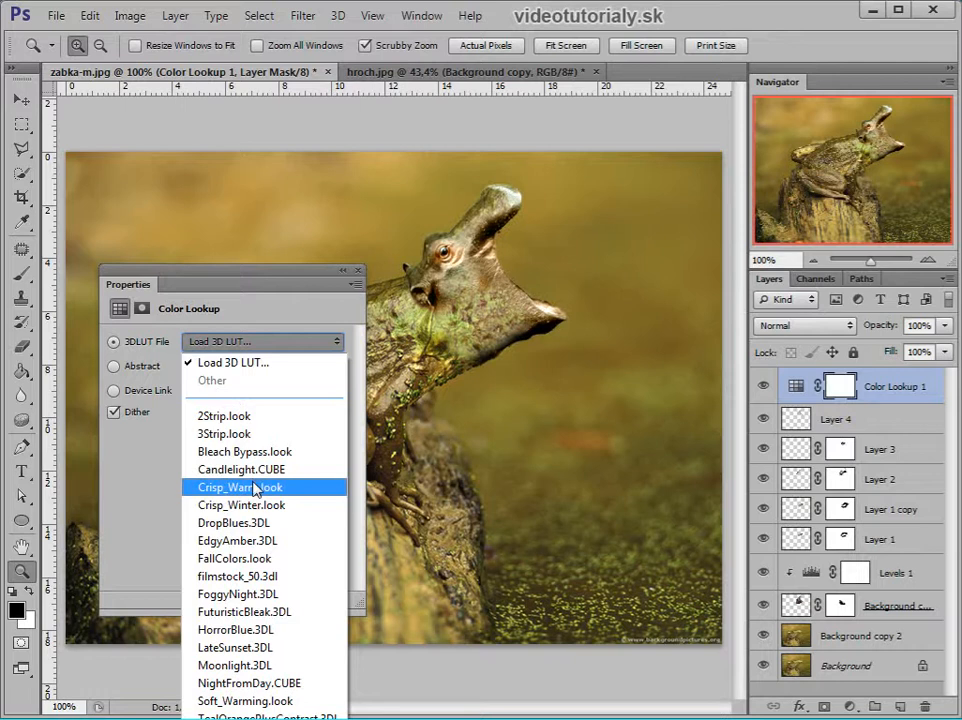
left_click(249, 652)
Preview the other 3D LUT looks on the Color Lookup layer and choose Crisp_Warm.look.
left_click(240, 342)
left_click(240, 344)
key("Up")
key("Up")
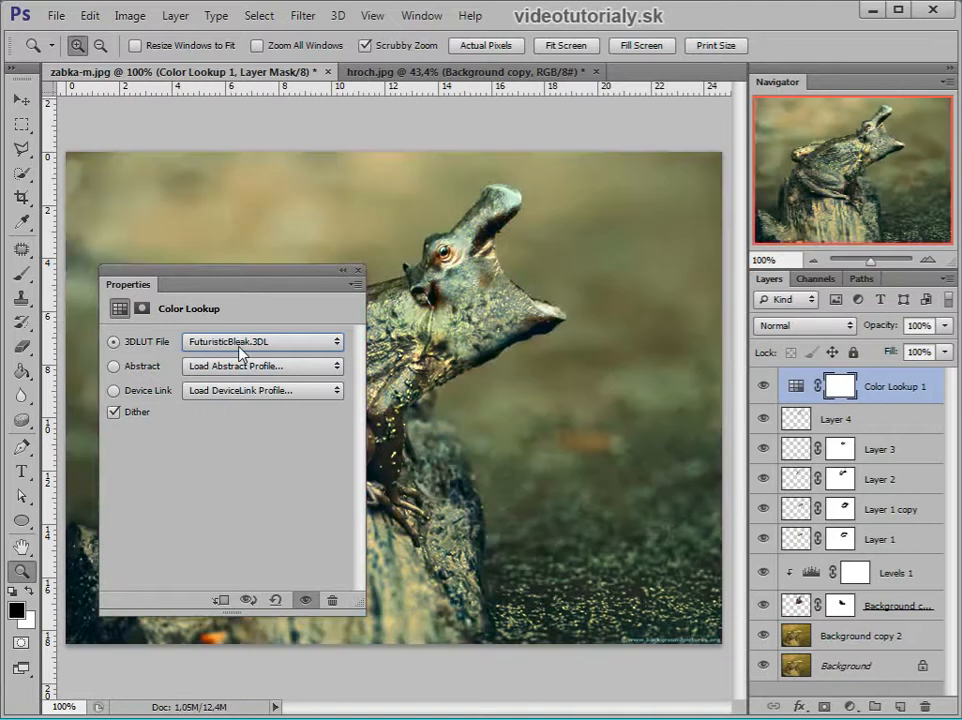
key("Up")
key("Up")
key("Up")
key("Up")
key("Up")
key("Up")
key("Up")
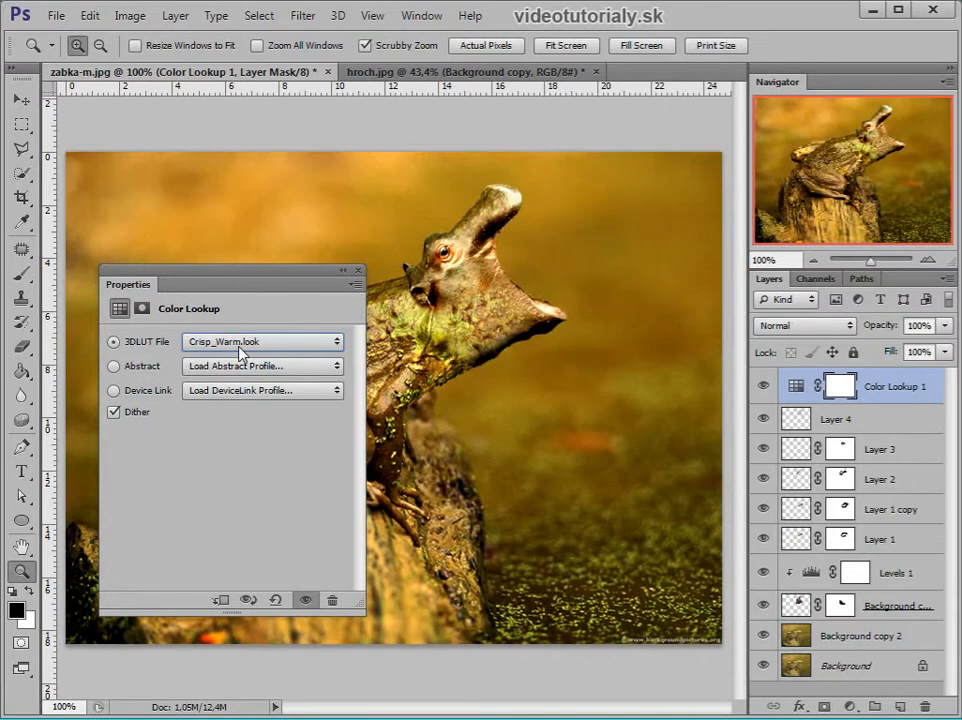
left_click(357, 271)
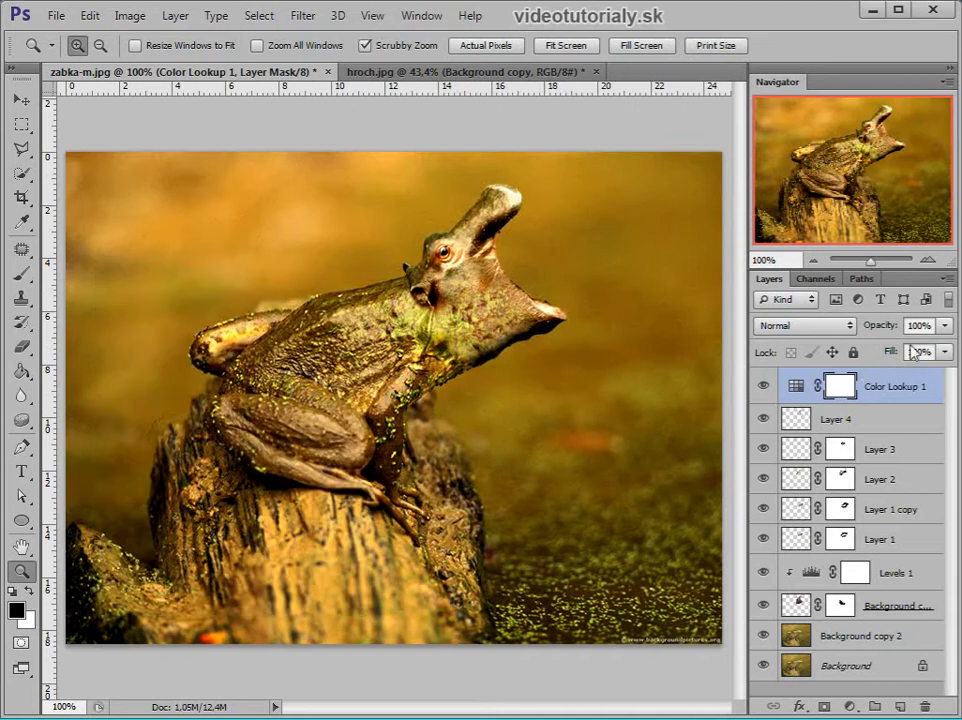
Try the Color Lookup adjustment layer at 50% opacity, and reduce it to 30%.
key("v")
key("5")
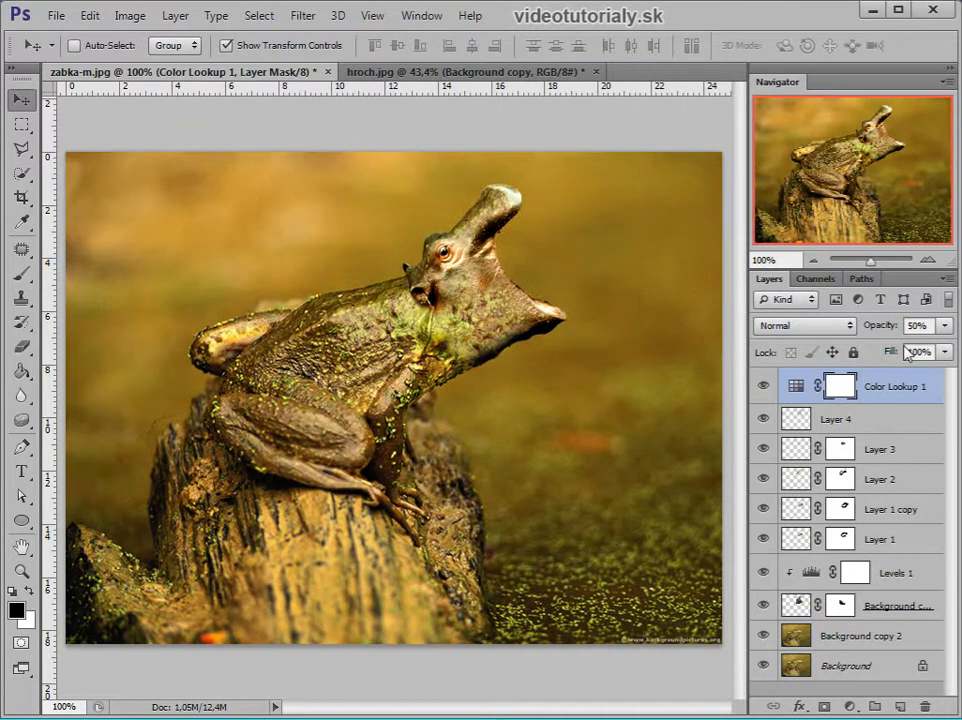
key("m")
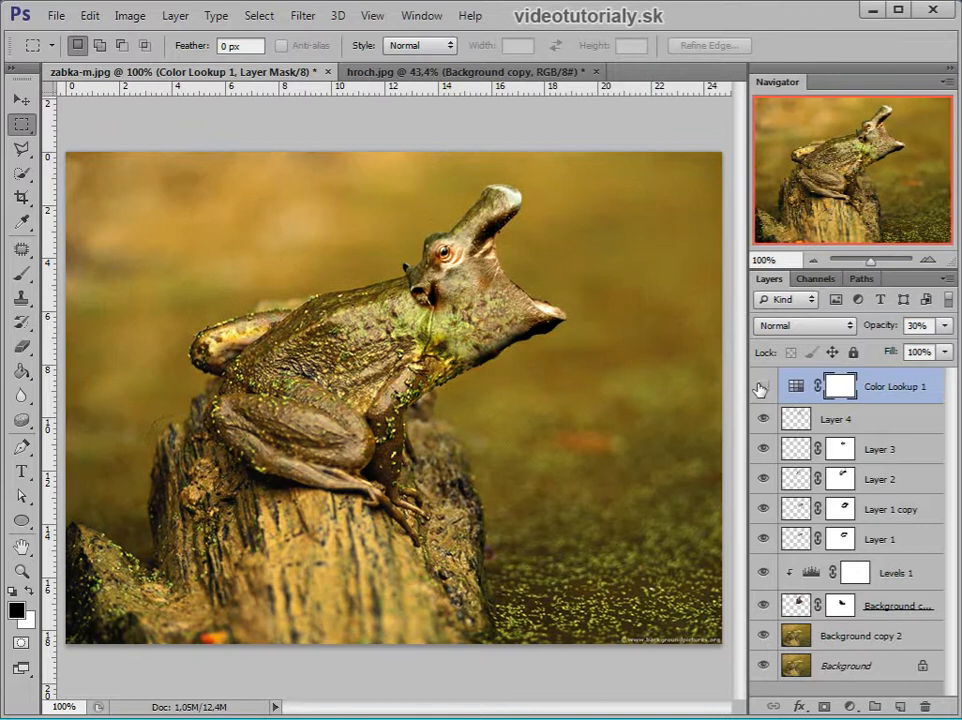